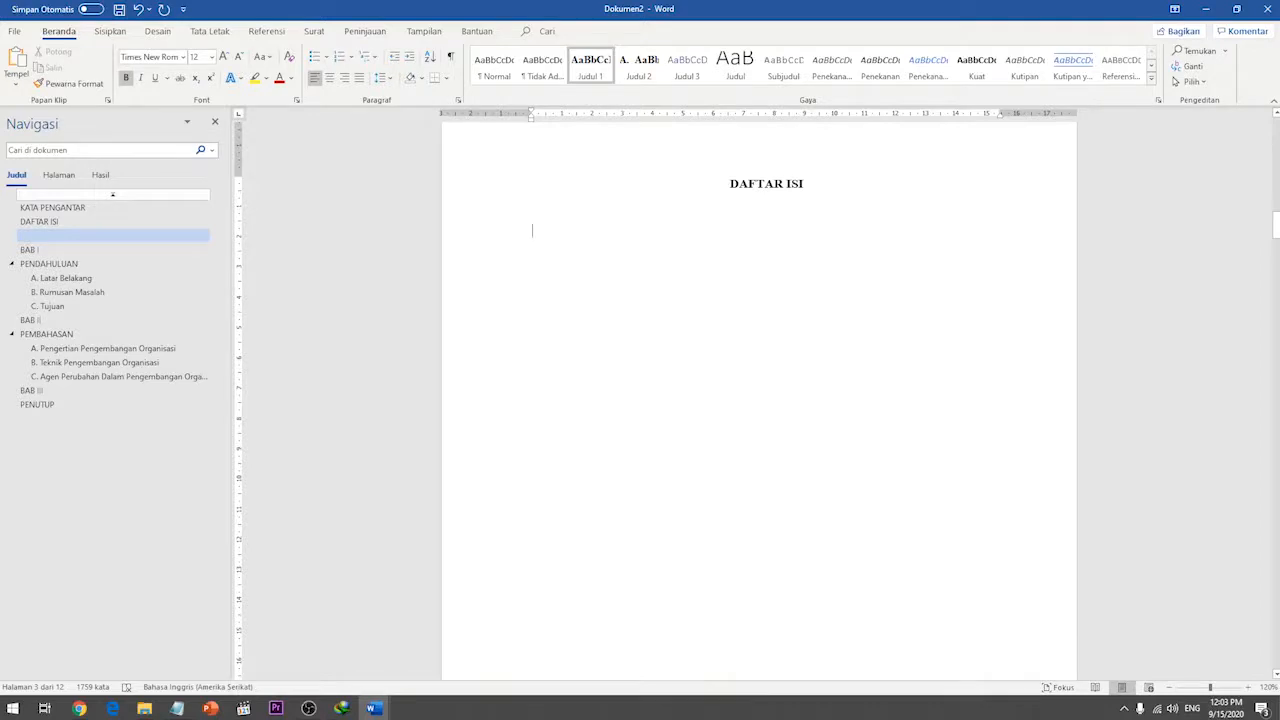
# - Try a manual "Pendahuluan" contents entry with dot leaders below the DAFTAR ISI heading, and remove it
pyautogui.scroll(-6, 759, 400)
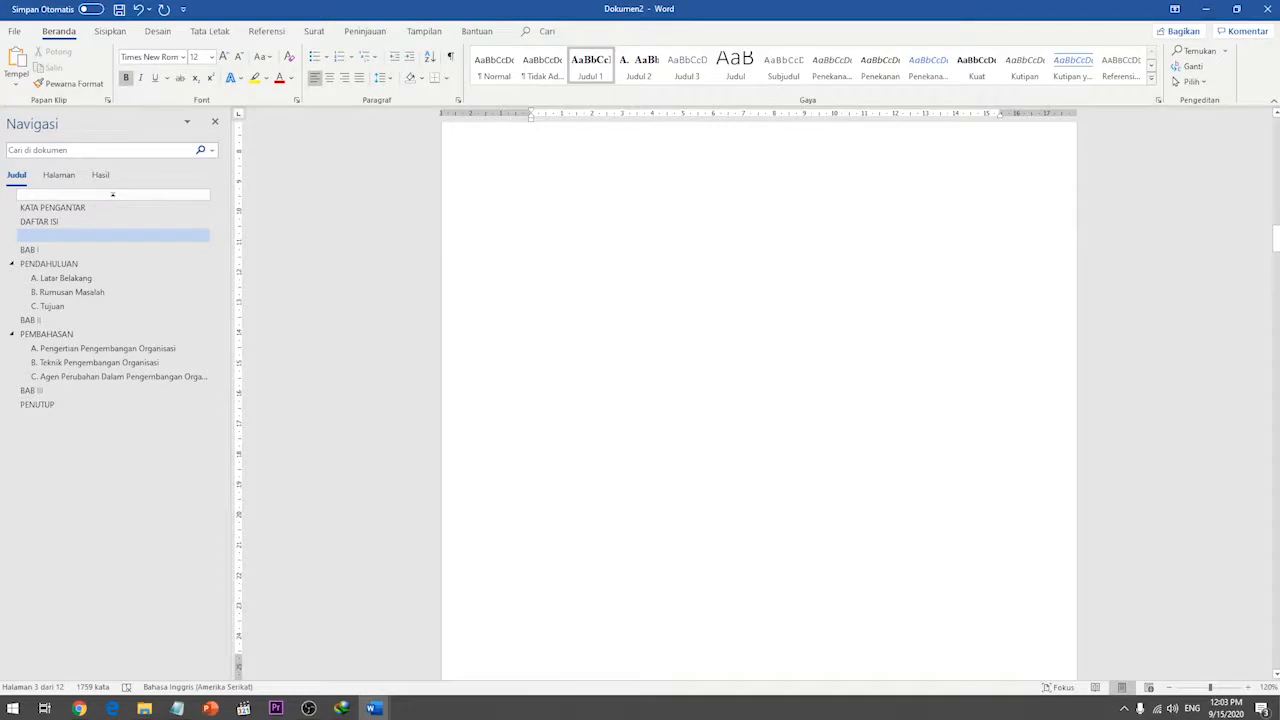
pyautogui.scroll(6, 759, 400)
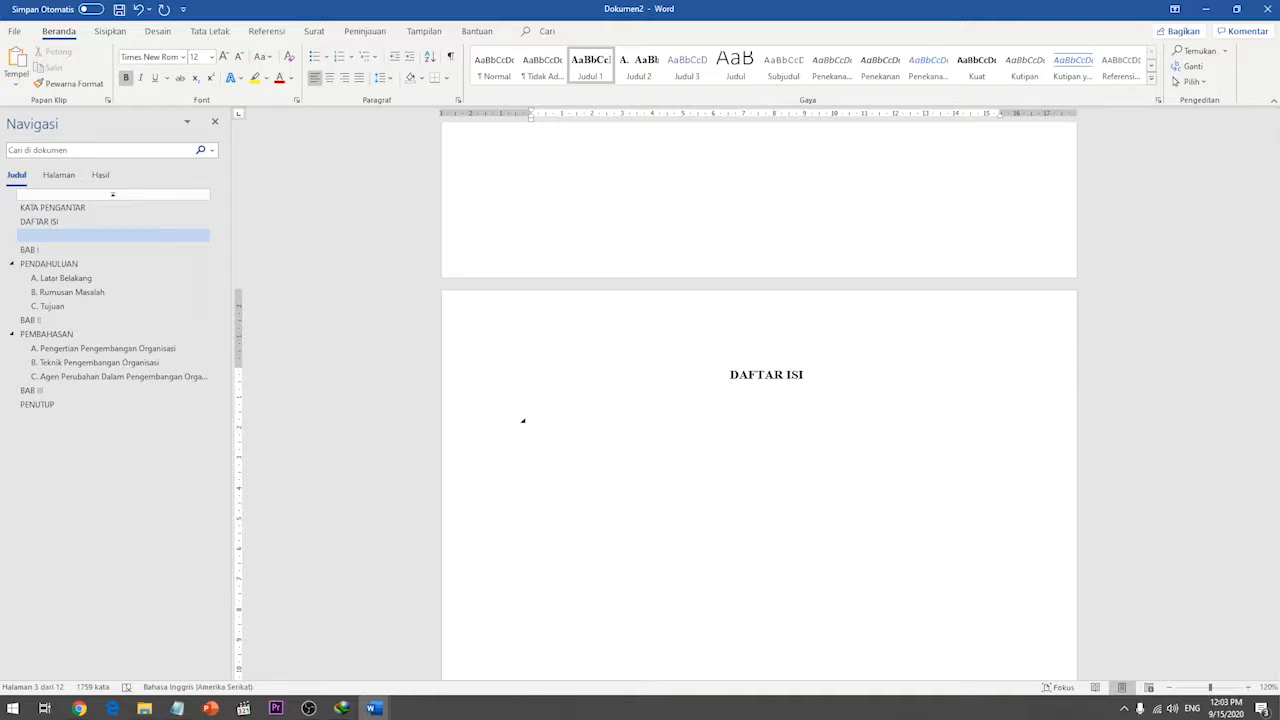
pyautogui.write('Penda')
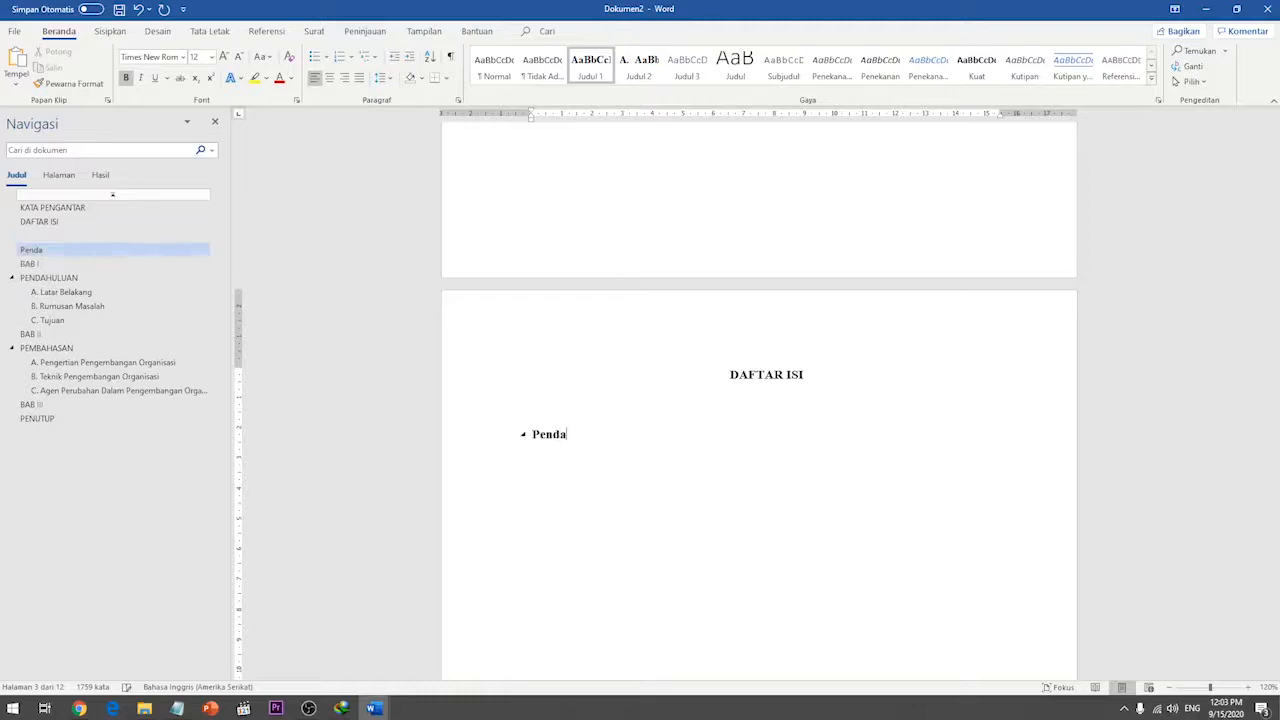
pyautogui.write('huluan.....................................................................................')
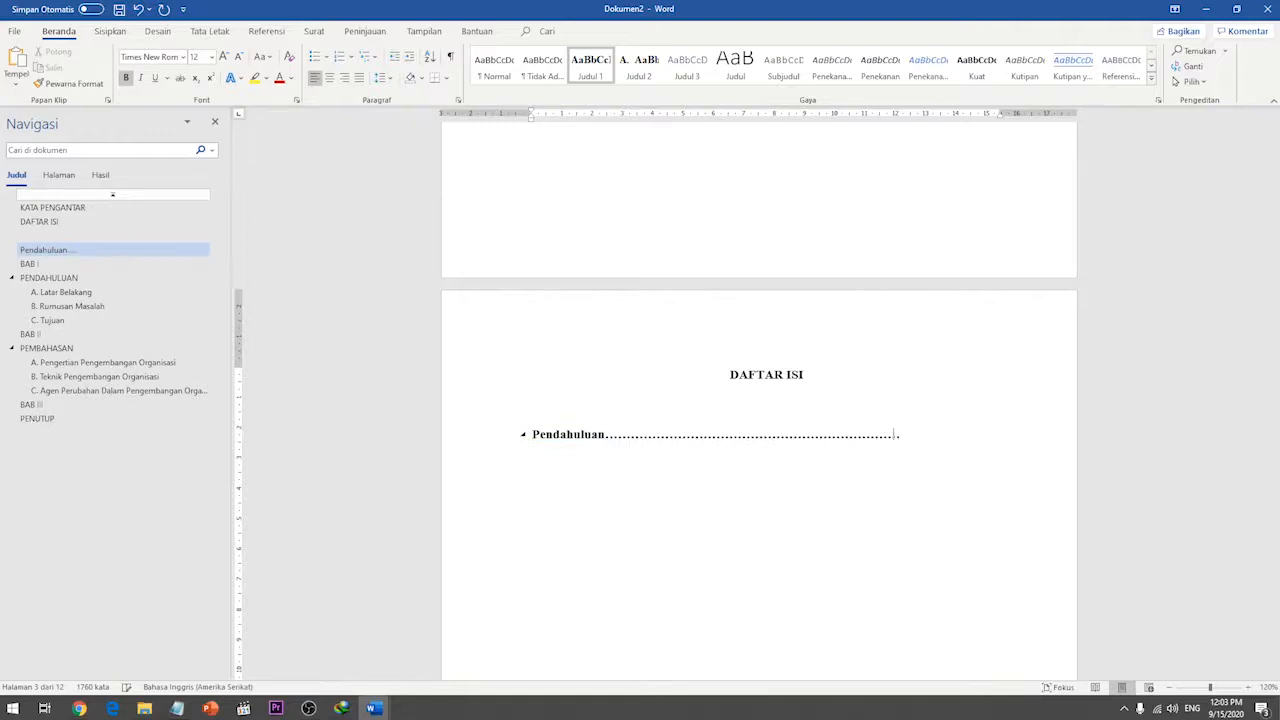
pyautogui.write('........................')
pyautogui.moveTo(977, 434); pyautogui.dragTo(532, 434)
pyautogui.press('BackSpace')
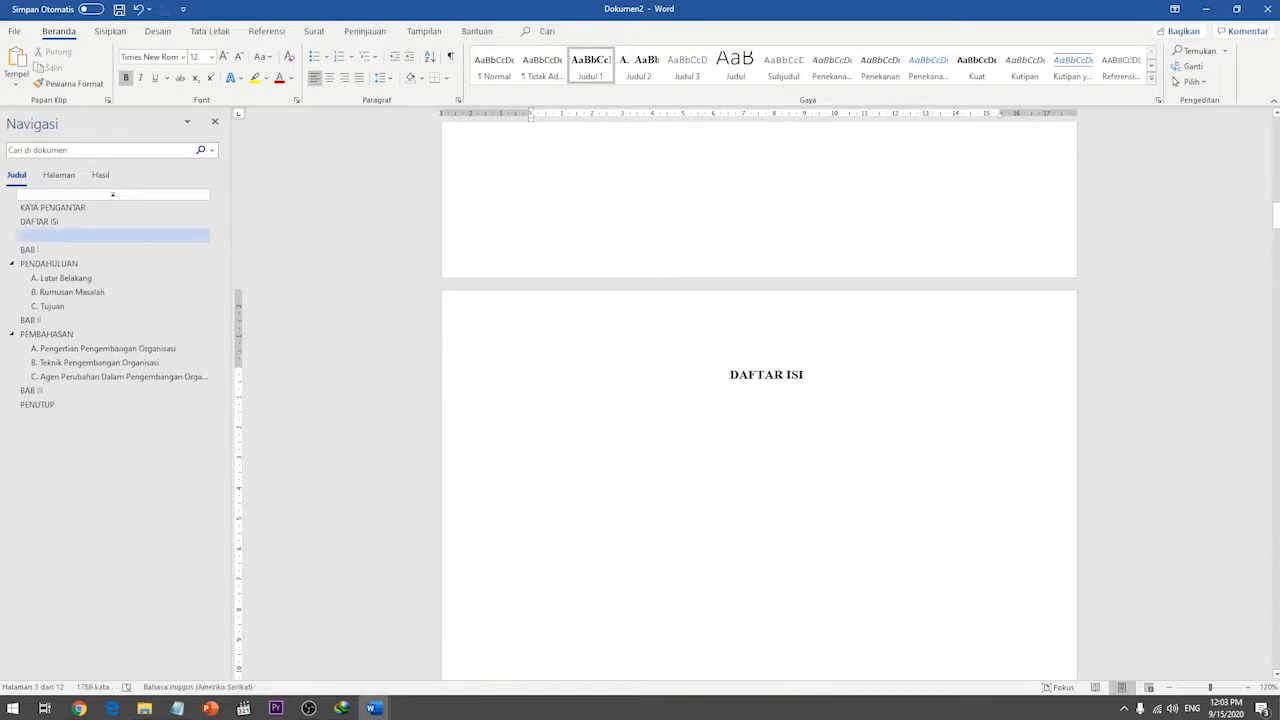
# - Apply the Normal style to the empty line below the DAFTAR ISI heading
pyautogui.click(494, 66)
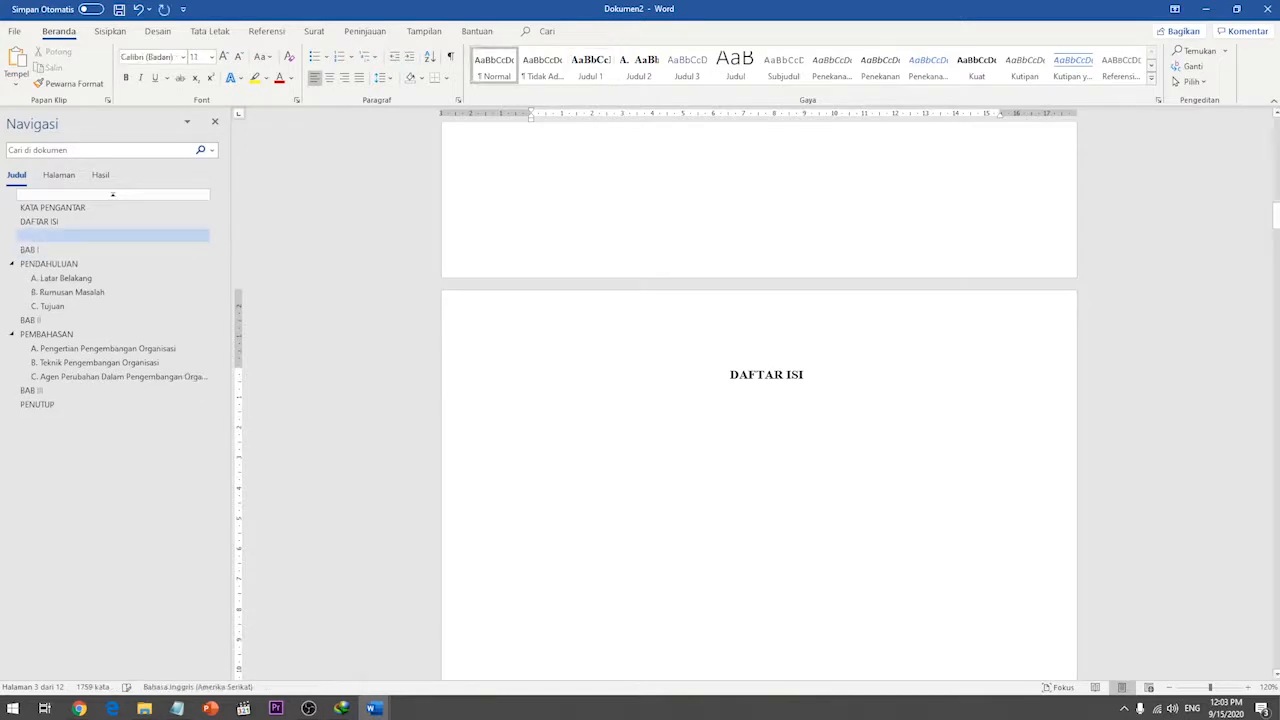
pyautogui.press('BackSpace')
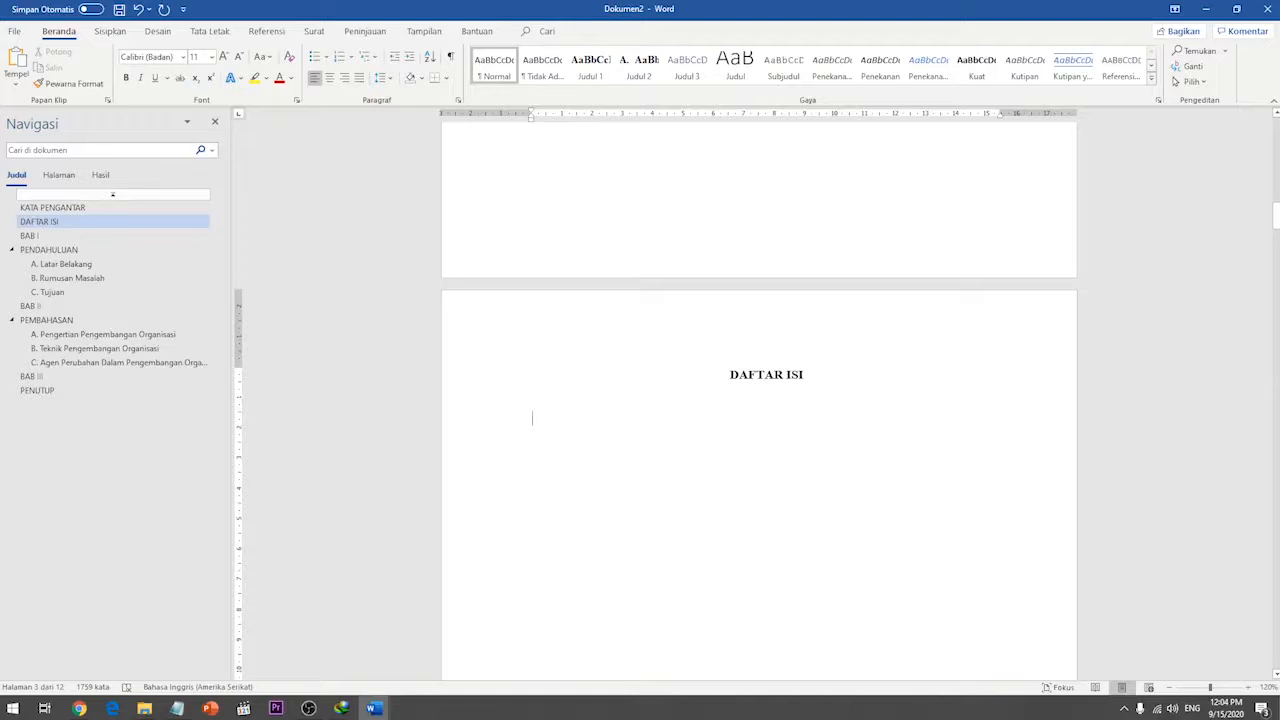
# - Open the footer for editing on the first page of BAB I
pyautogui.scroll(-5, 759, 400)
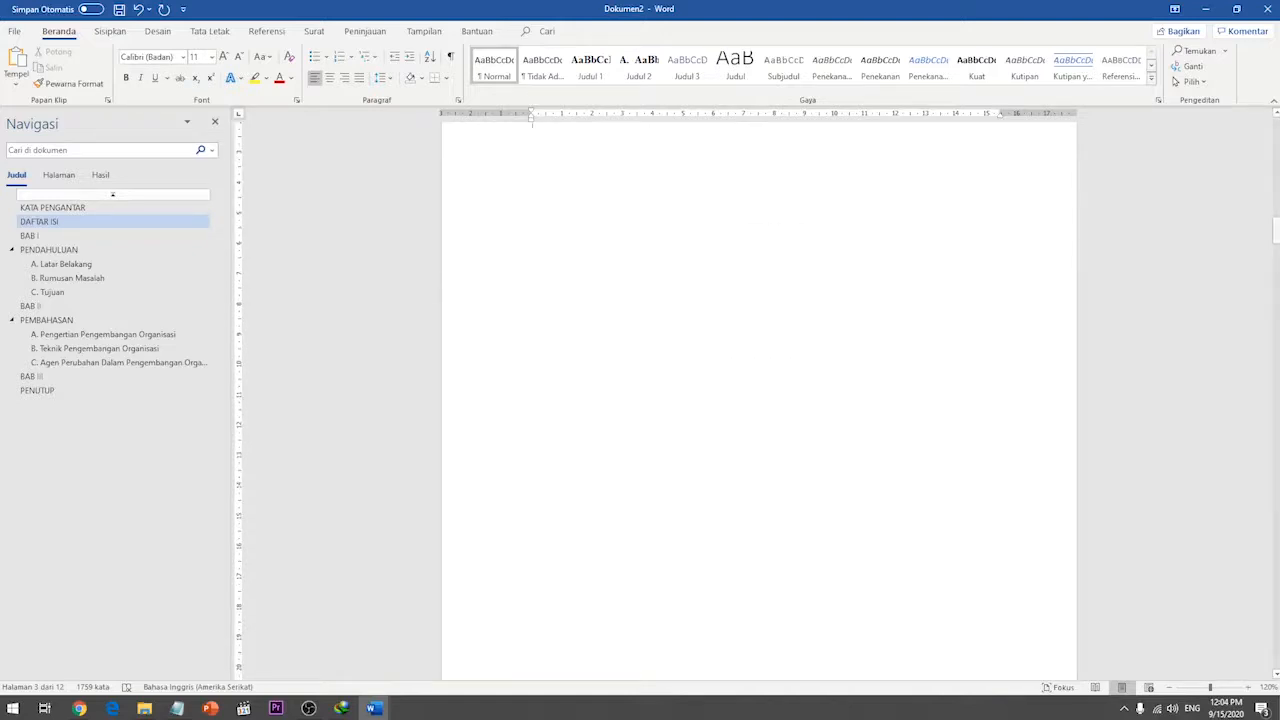
pyautogui.scroll(-10, 759, 400)
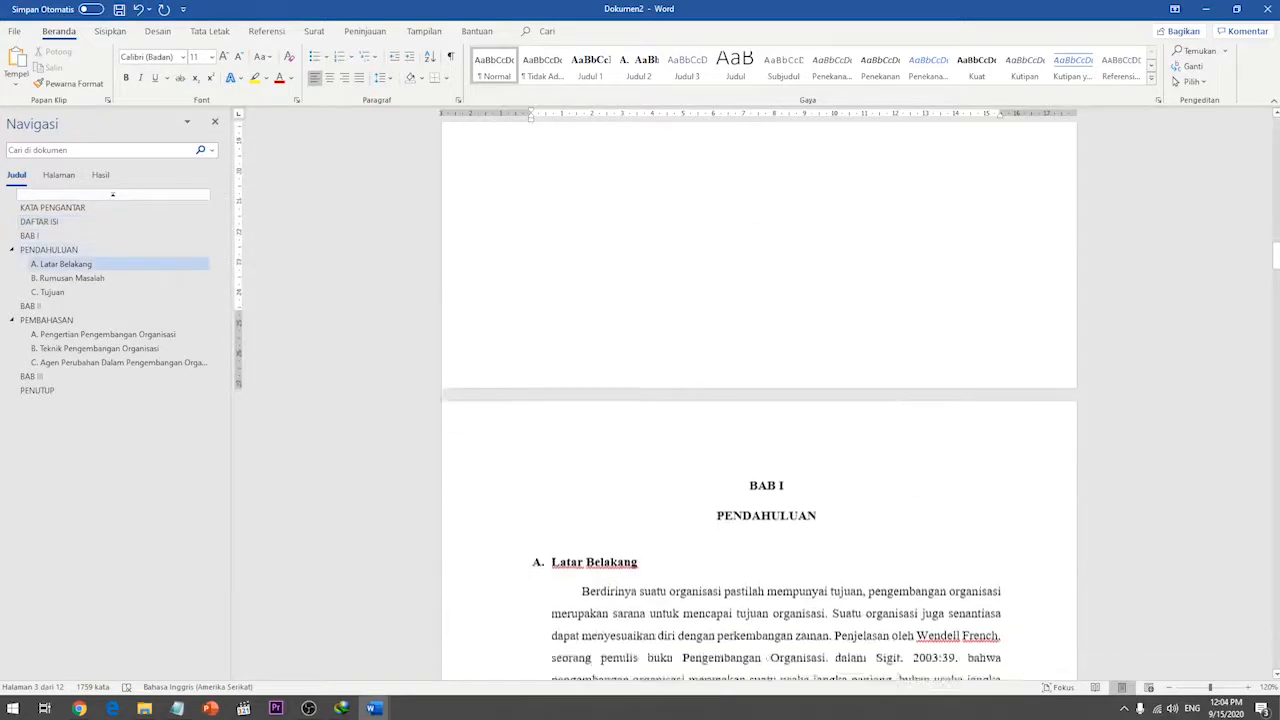
pyautogui.scroll(-5, 759, 400)
pyautogui.scroll(6, 759, 400)
pyautogui.scroll(8, 759, 400)
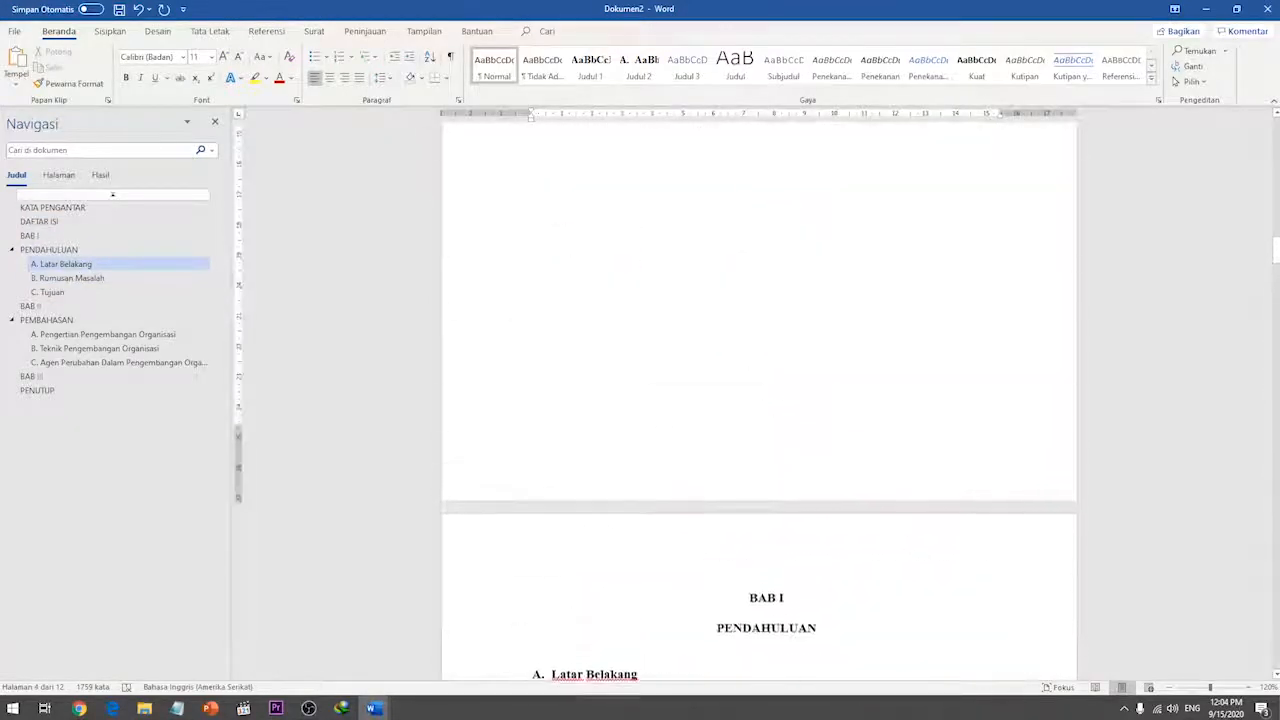
pyautogui.scroll(-2, 759, 400)
pyautogui.scroll(-10, 759, 400)
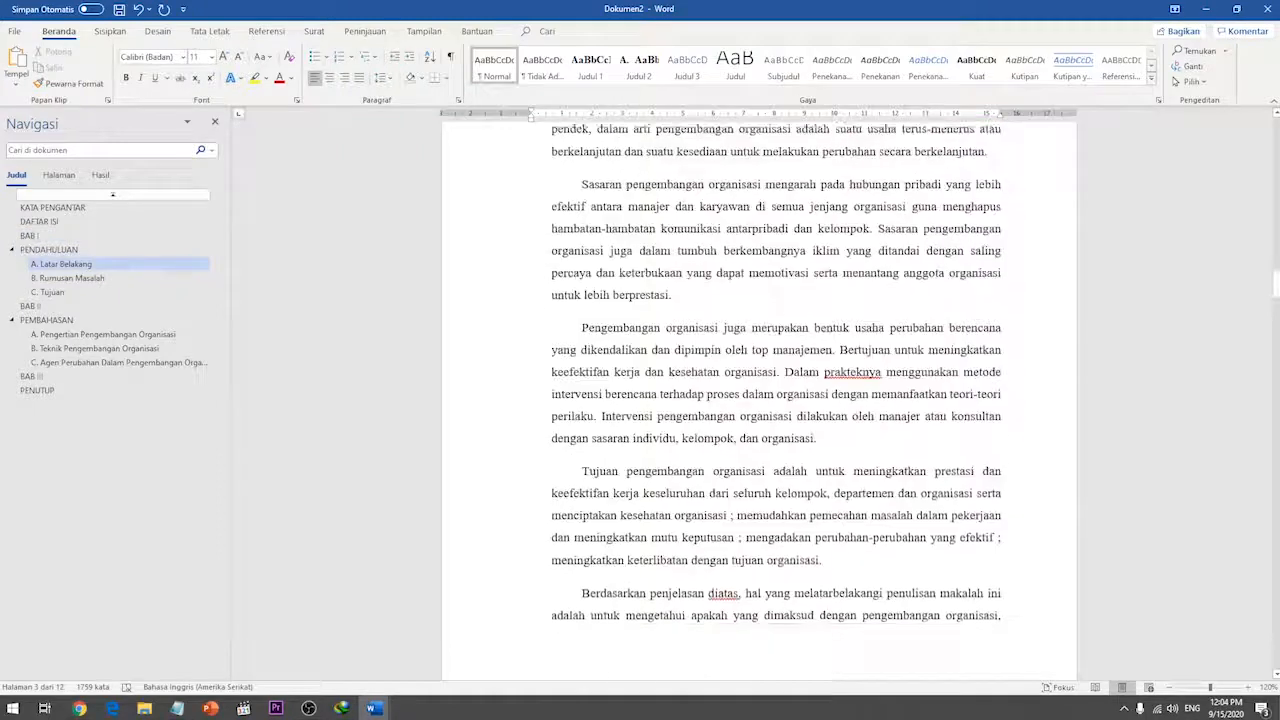
pyautogui.doubleClick(529, 371)
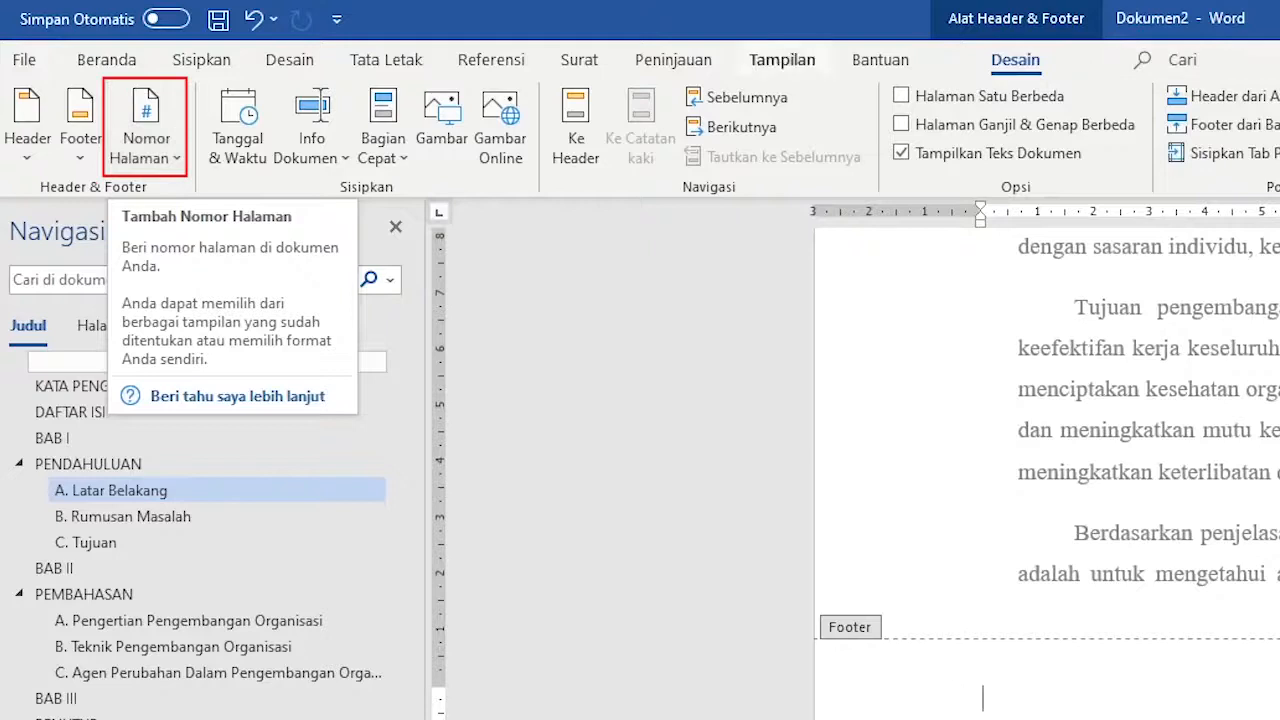
# - Insert a plain centred page number (Nomor Biasa 2) at the bottom of the pages and return to the body text
pyautogui.click(201, 60)
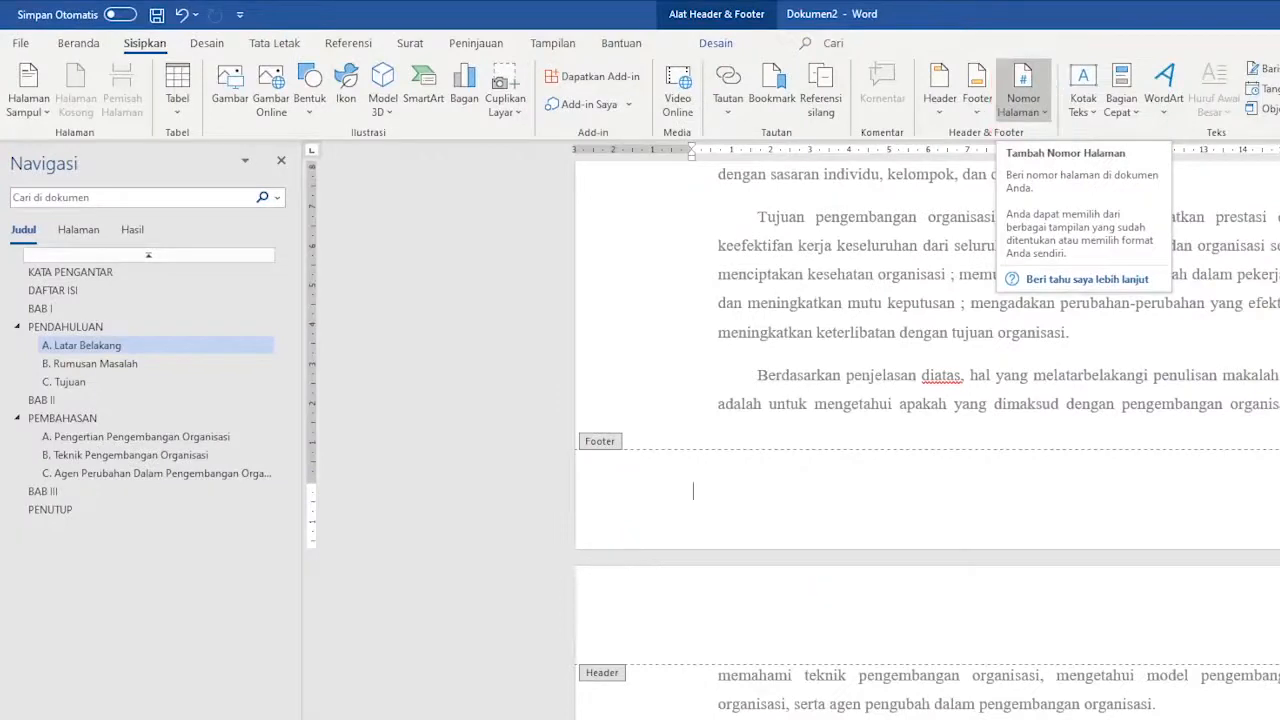
pyautogui.click(1022, 100)
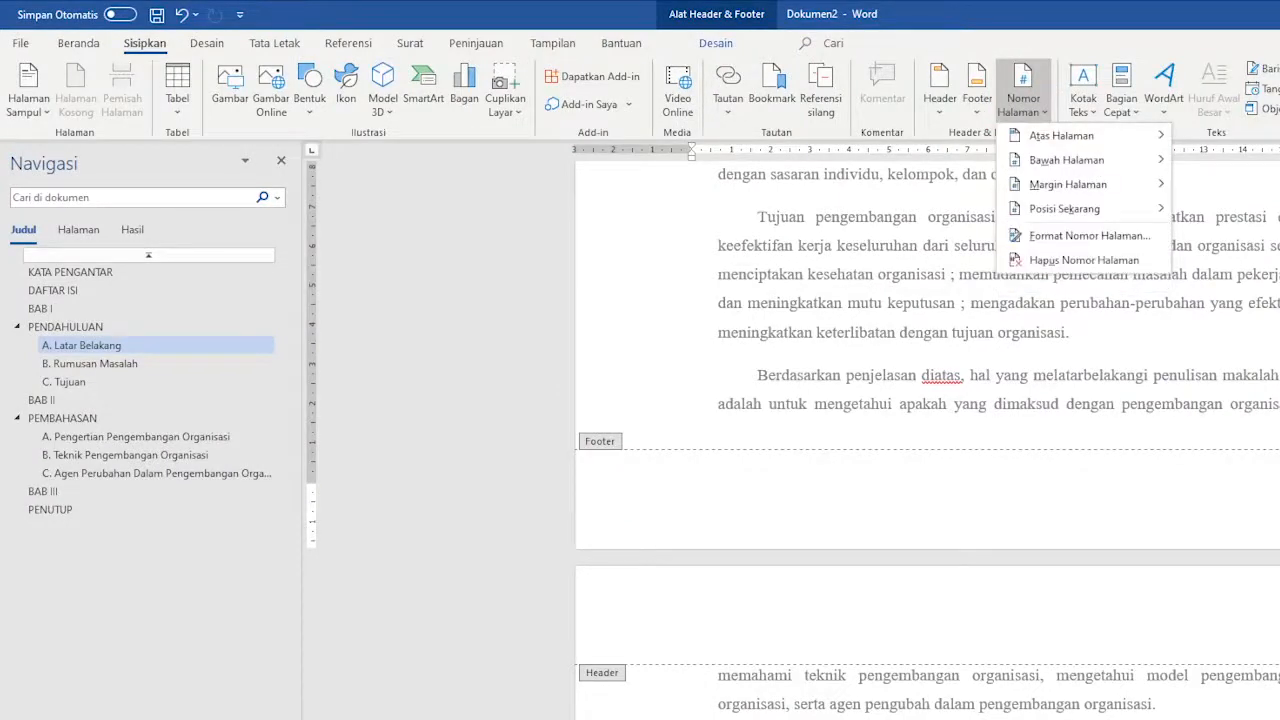
pyautogui.click(1022, 100)
pyautogui.click(718, 43)
pyautogui.click(114, 105)
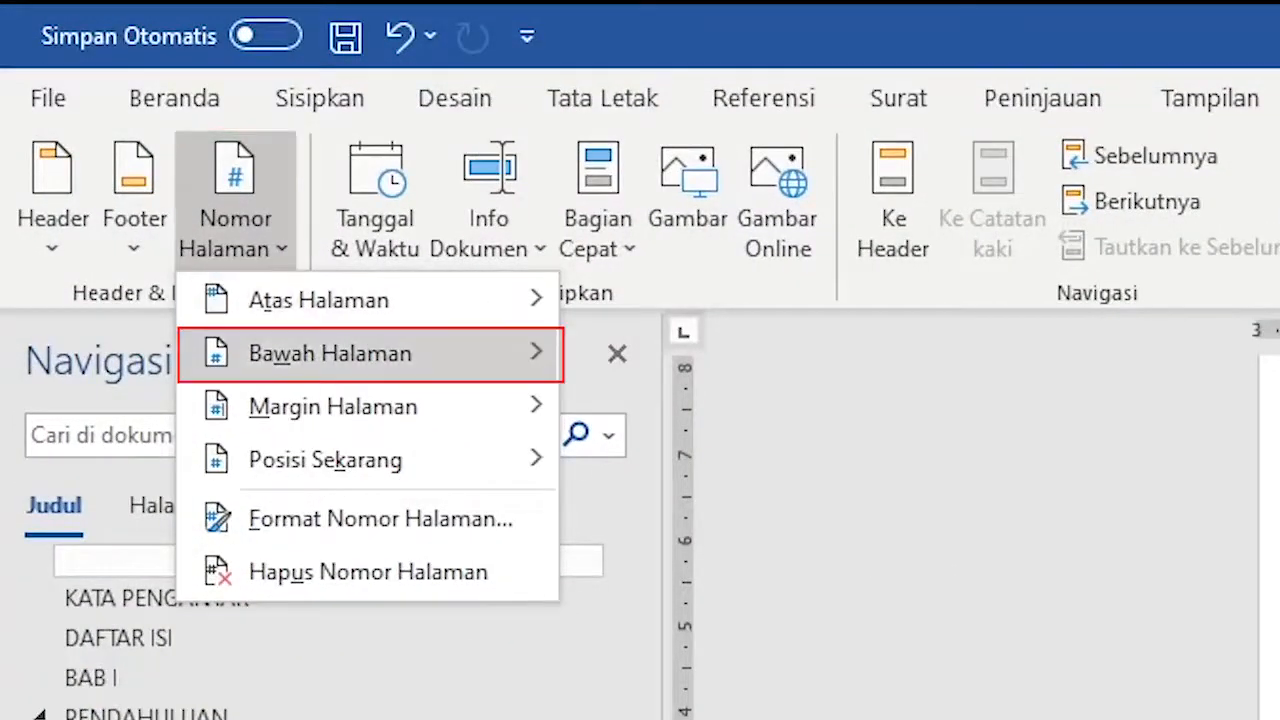
pyautogui.moveTo(330, 354)
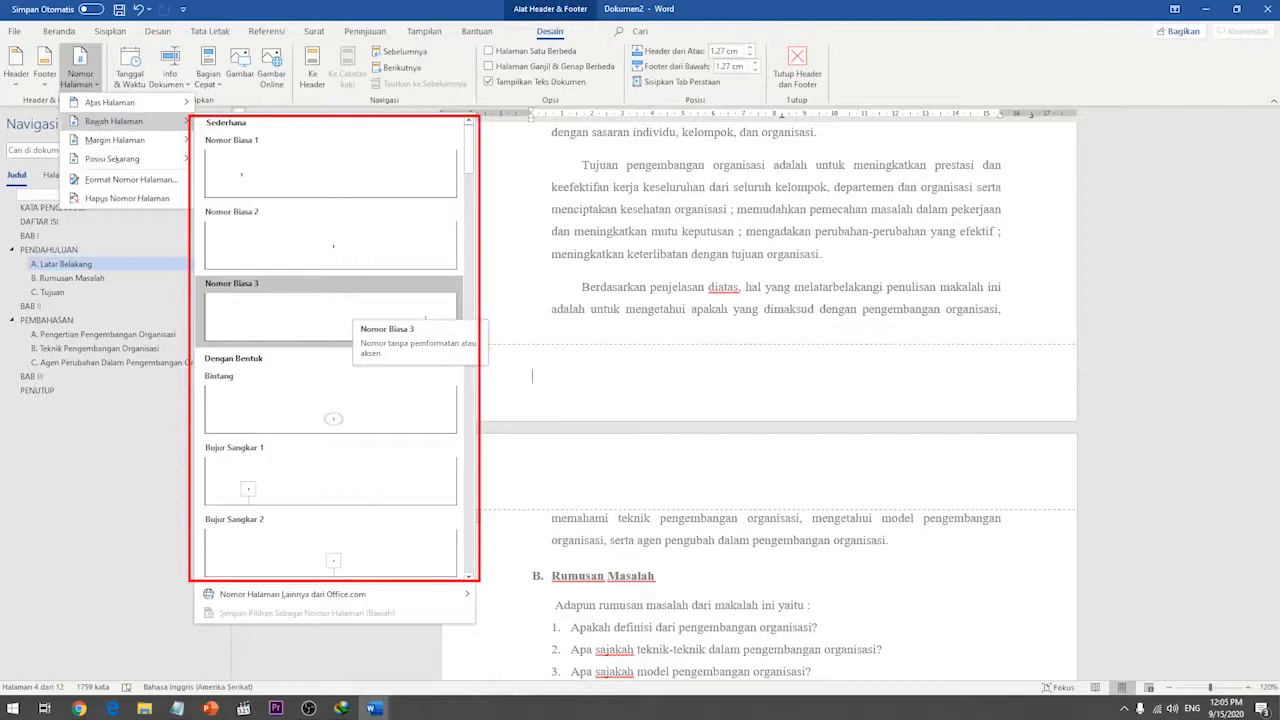
pyautogui.click(425, 318)
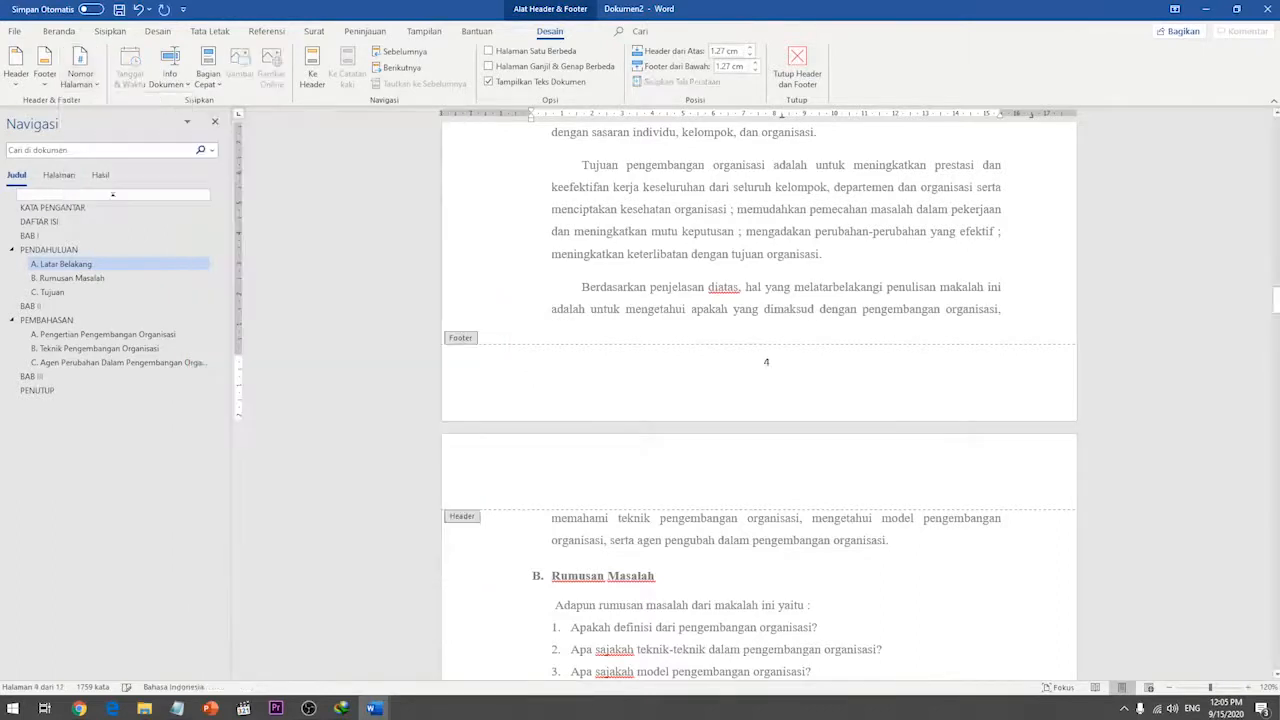
pyautogui.doubleClick(833, 287)
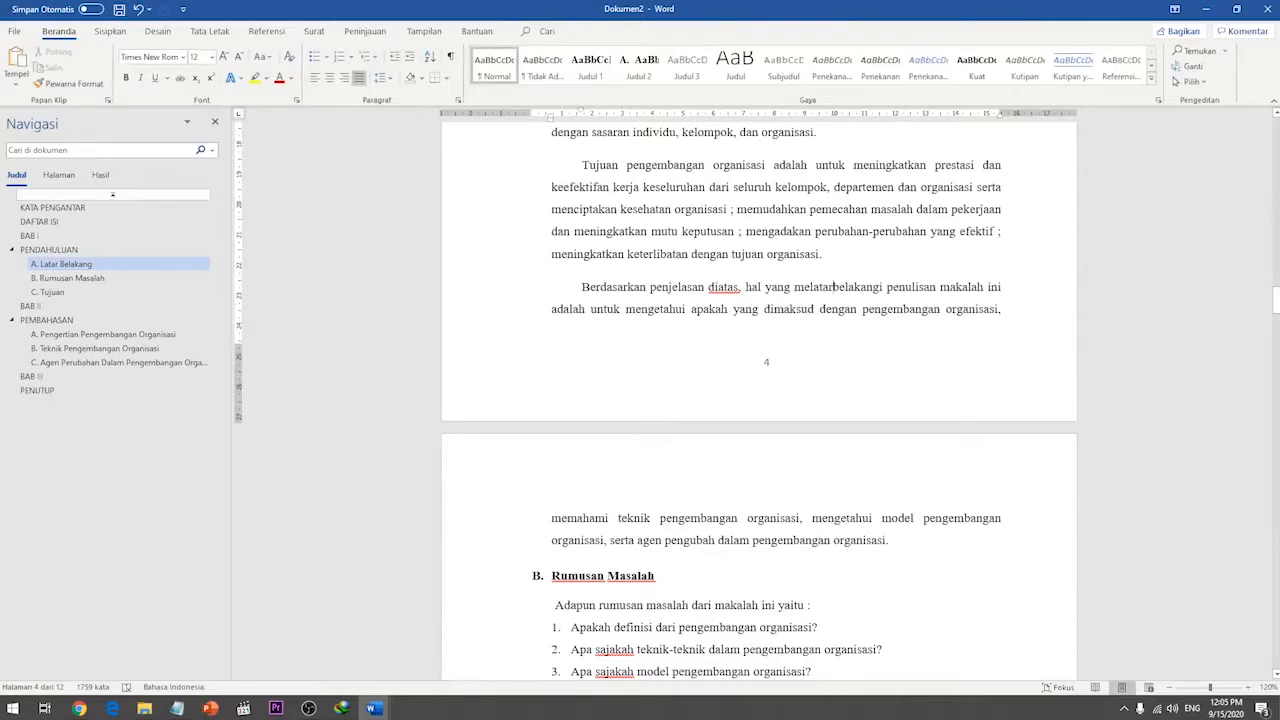
# - Check the footer page numbers from the cover page through the first page of BAB I
pyautogui.scroll(3, 833, 287)
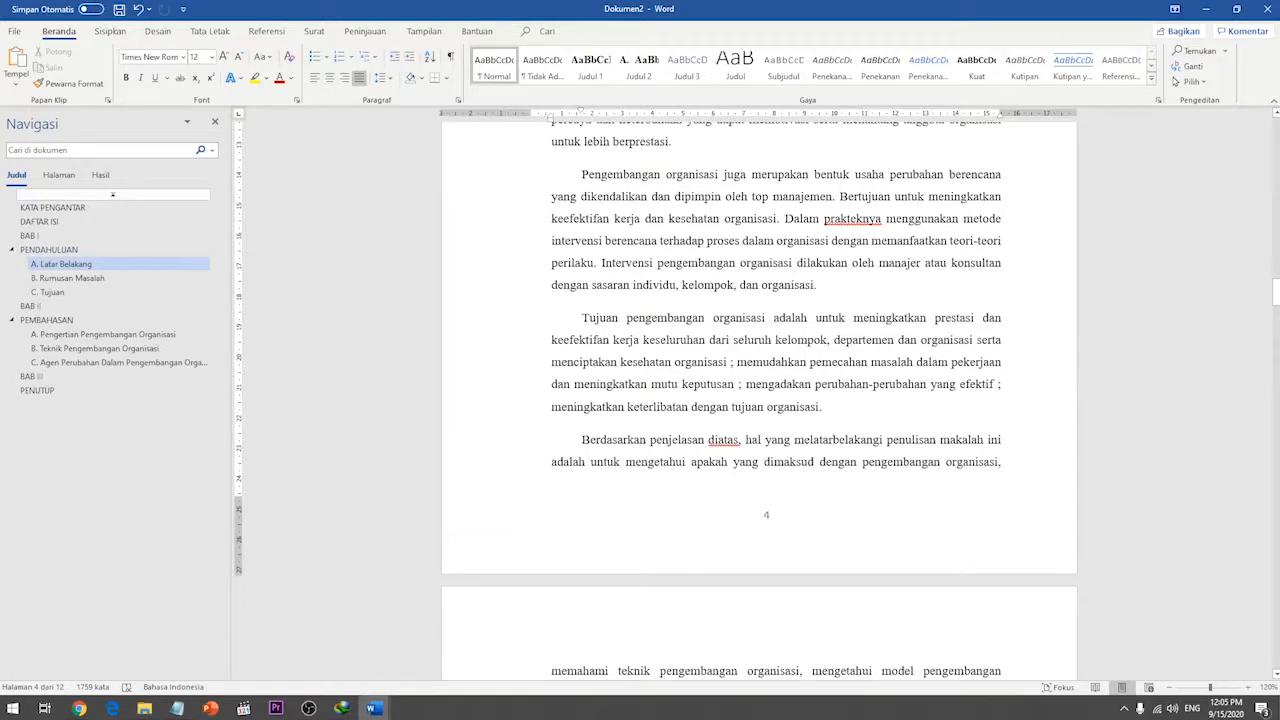
pyautogui.click(112, 194)
pyautogui.scroll(-6, 760, 400)
pyautogui.scroll(-3, 760, 400)
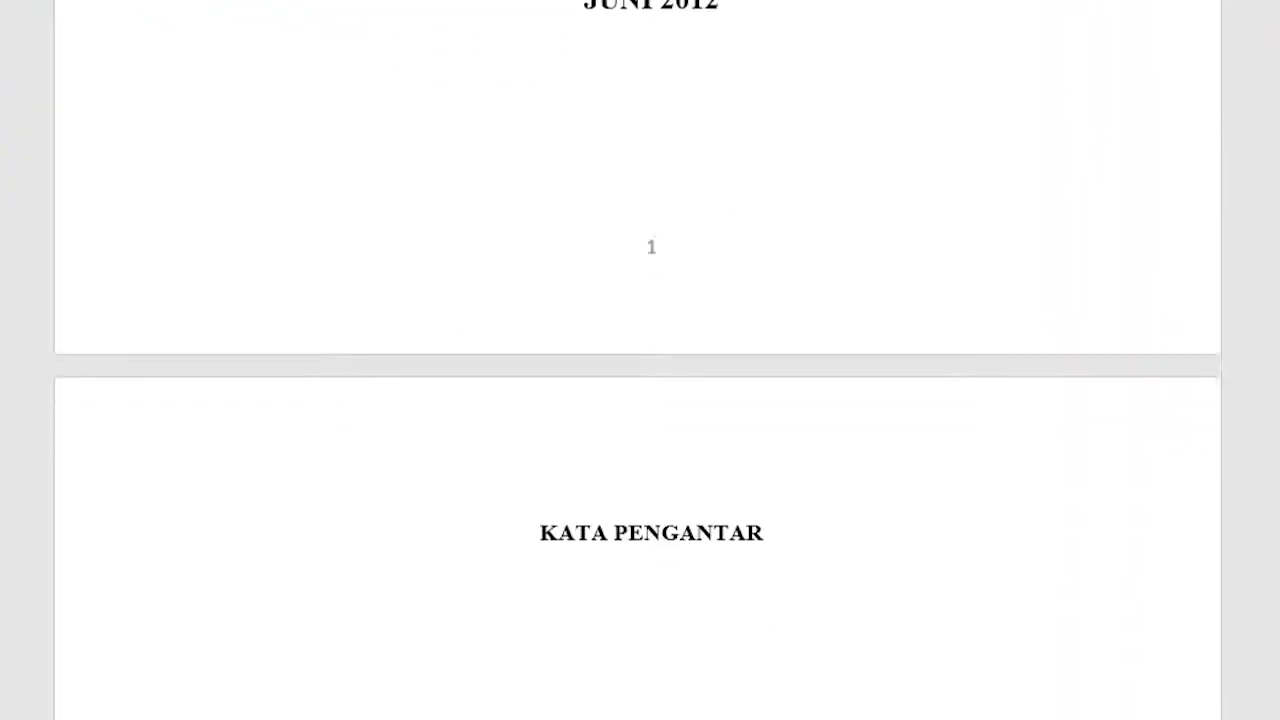
pyautogui.scroll(-1, 640, 400)
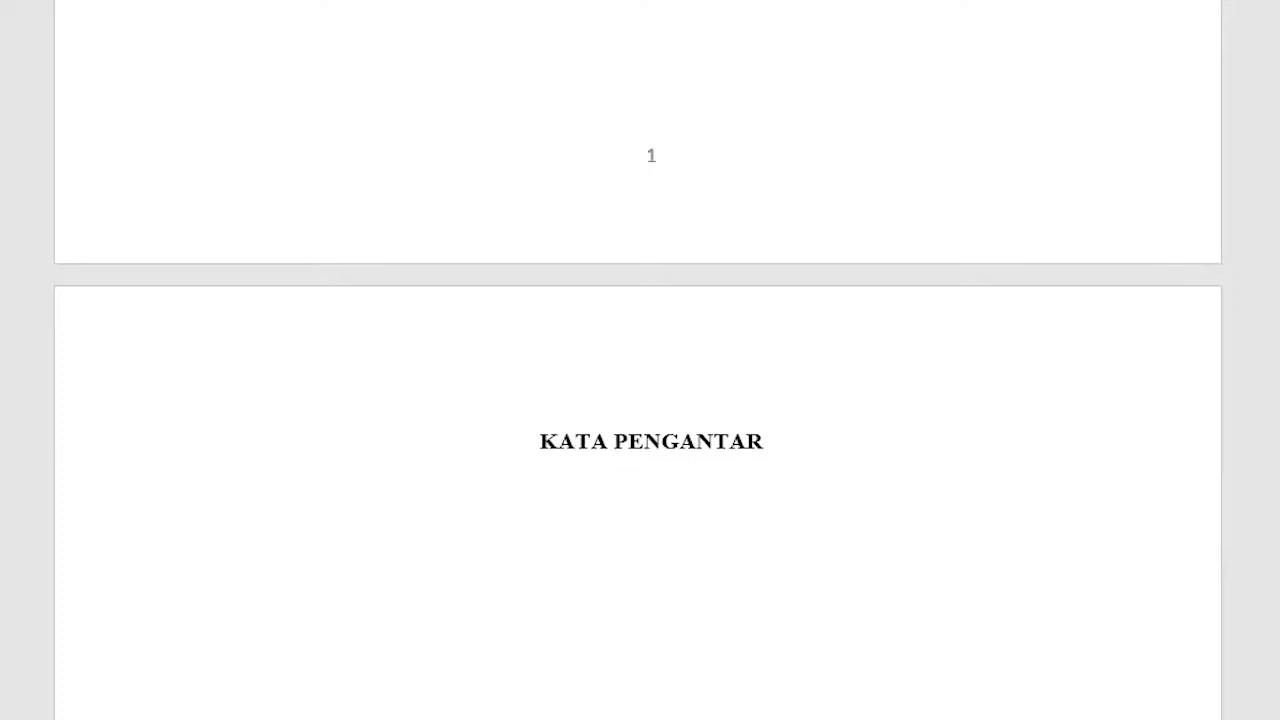
pyautogui.scroll(-14, 640, 400)
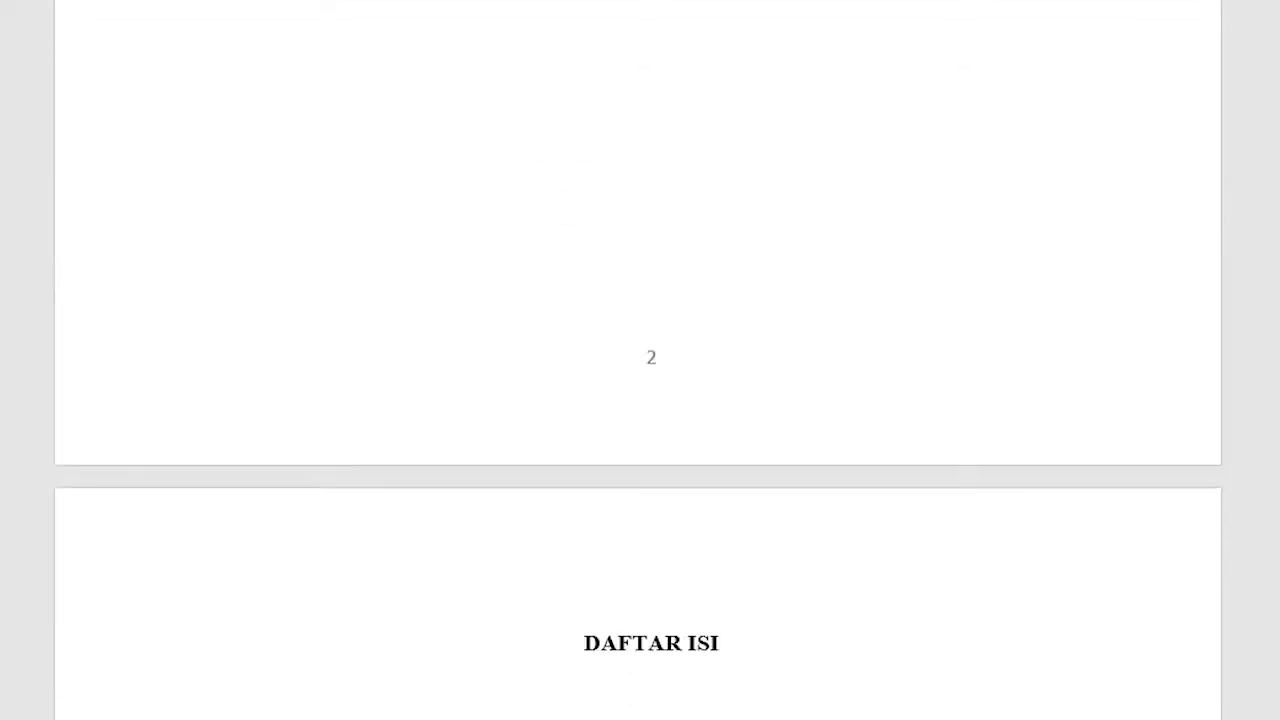
pyautogui.scroll(-1, 640, 400)
pyautogui.scroll(4, 640, 400)
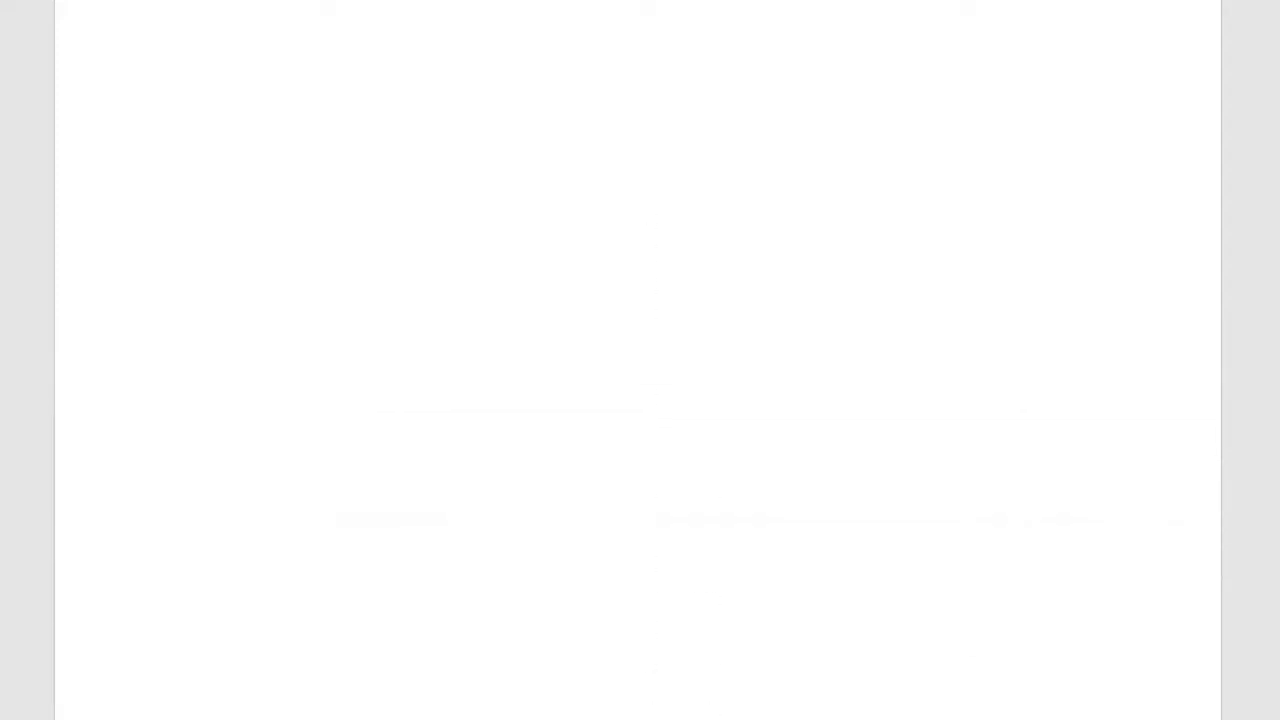
pyautogui.scroll(-3, 640, 400)
pyautogui.scroll(-20, 640, 400)
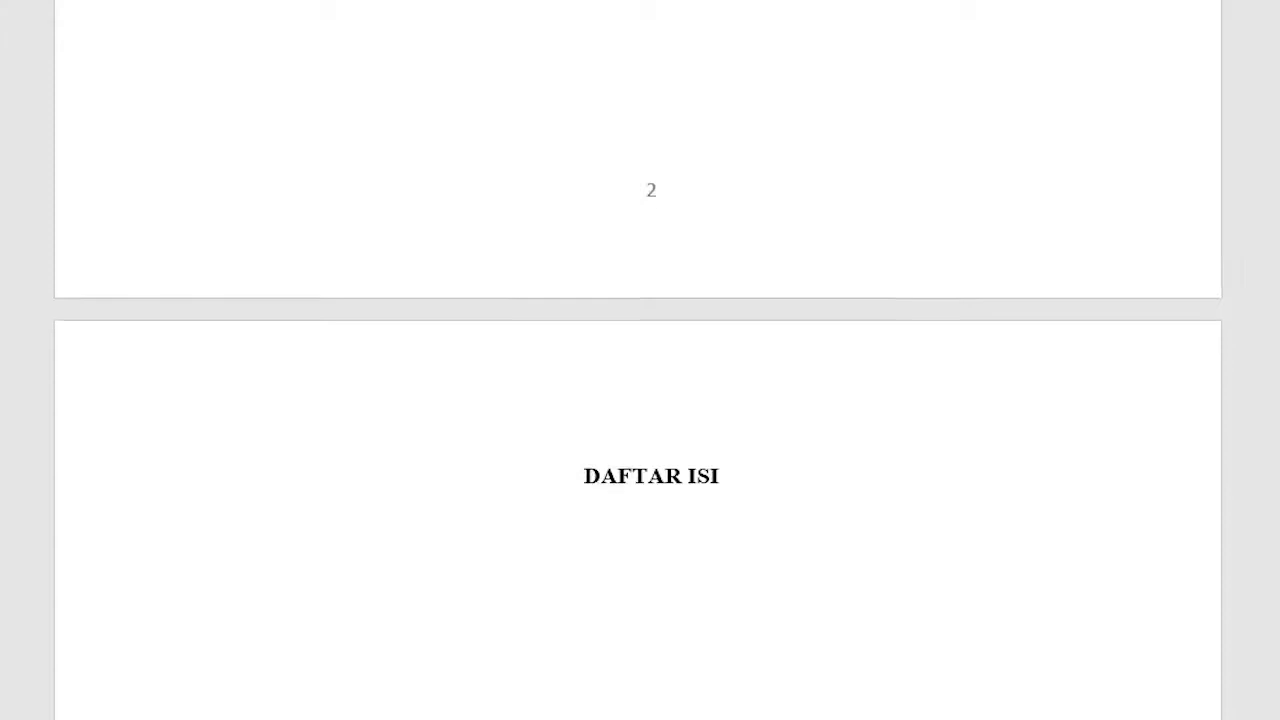
pyautogui.scroll(-10, 640, 400)
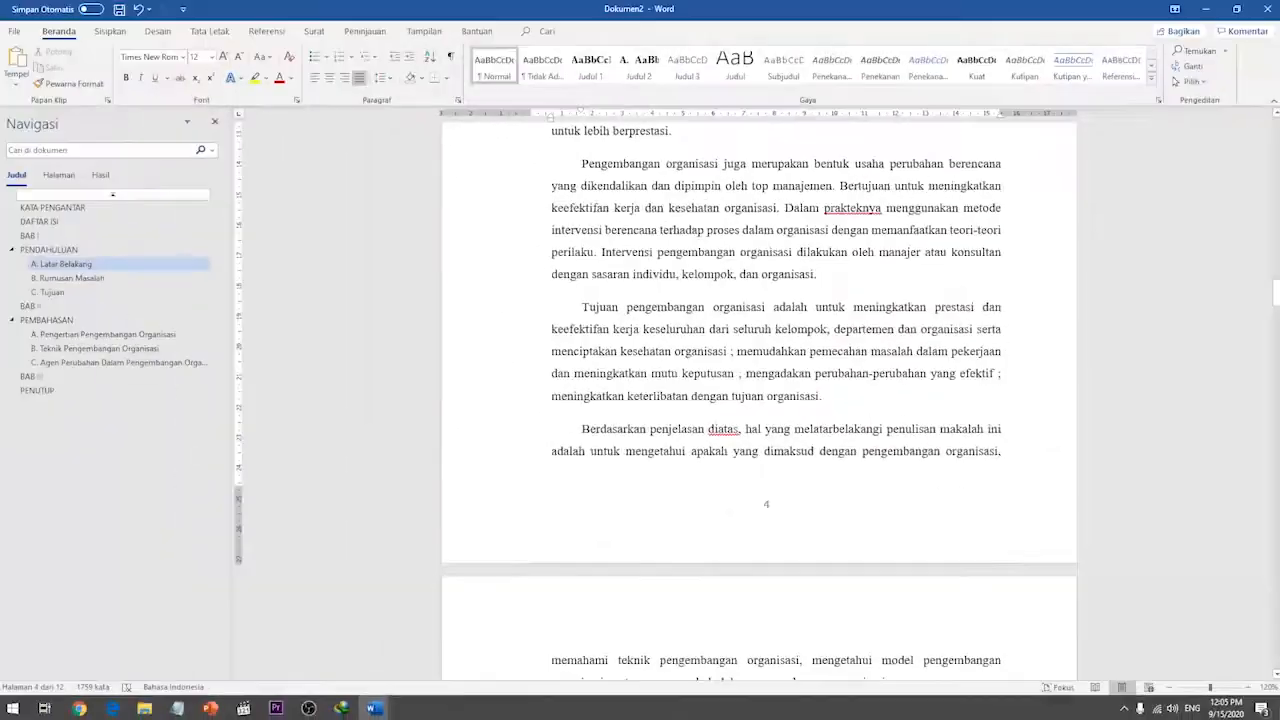
pyautogui.scroll(3, 776, 400)
pyautogui.scroll(-3, 776, 400)
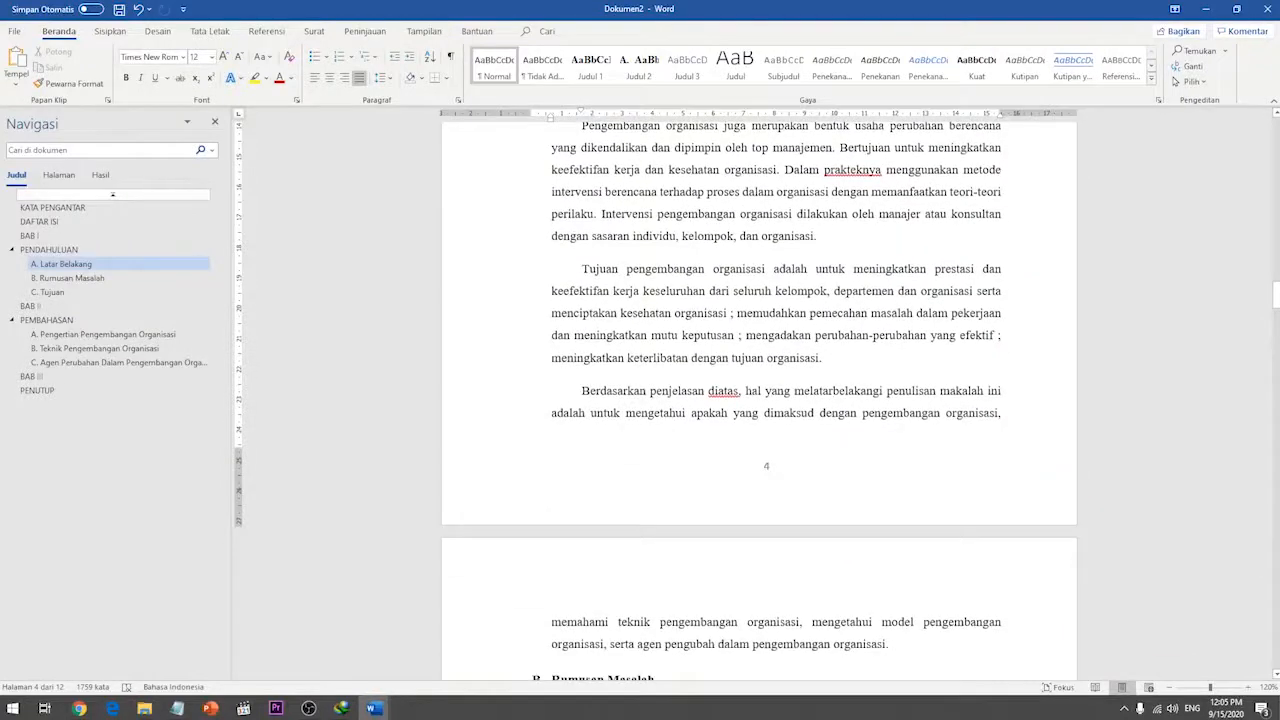
# - Review the page numbers back to the cover and place the cursor in the KATA PENGANTAR heading
pyautogui.scroll(10, 833, 391)
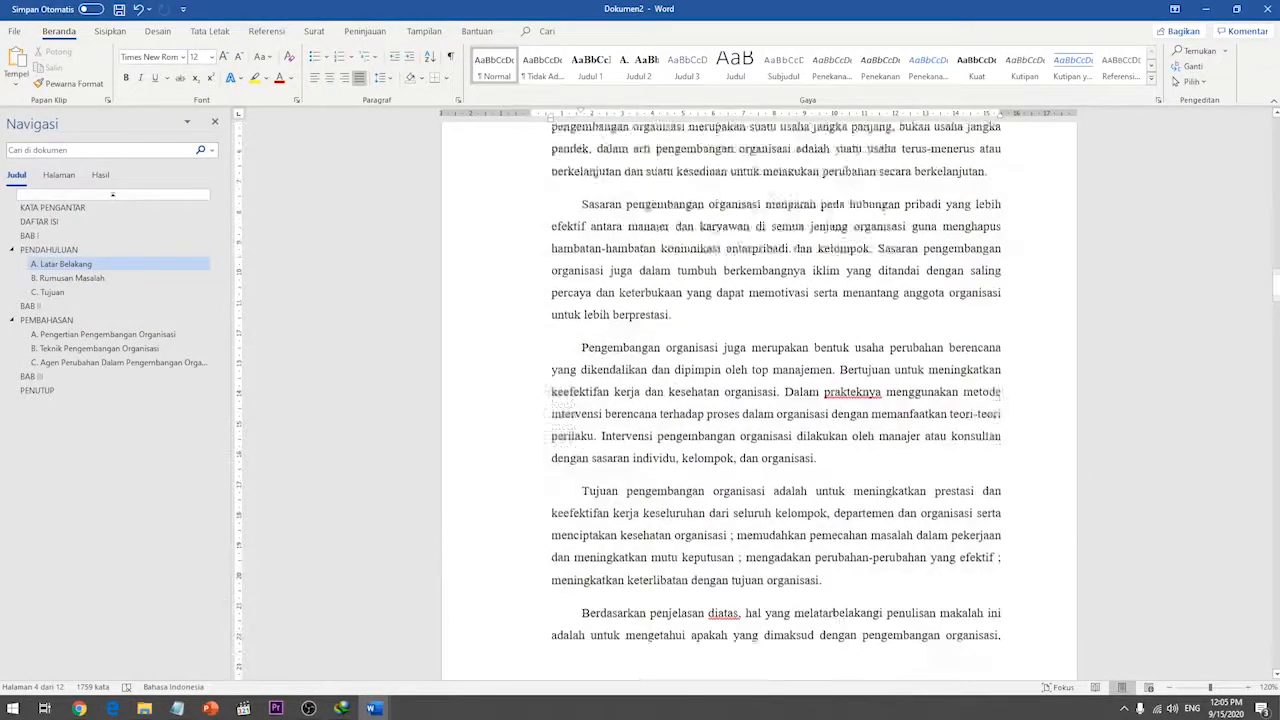
pyautogui.scroll(10, 759, 400)
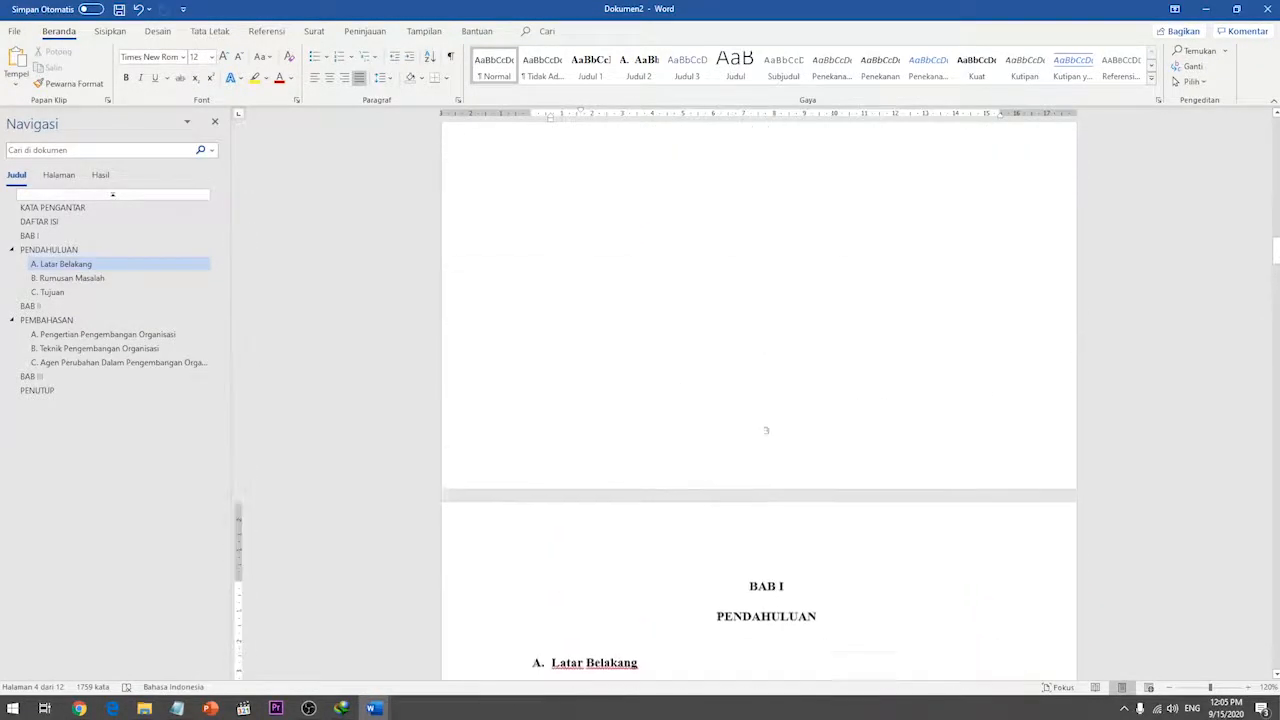
pyautogui.scroll(5, 759, 400)
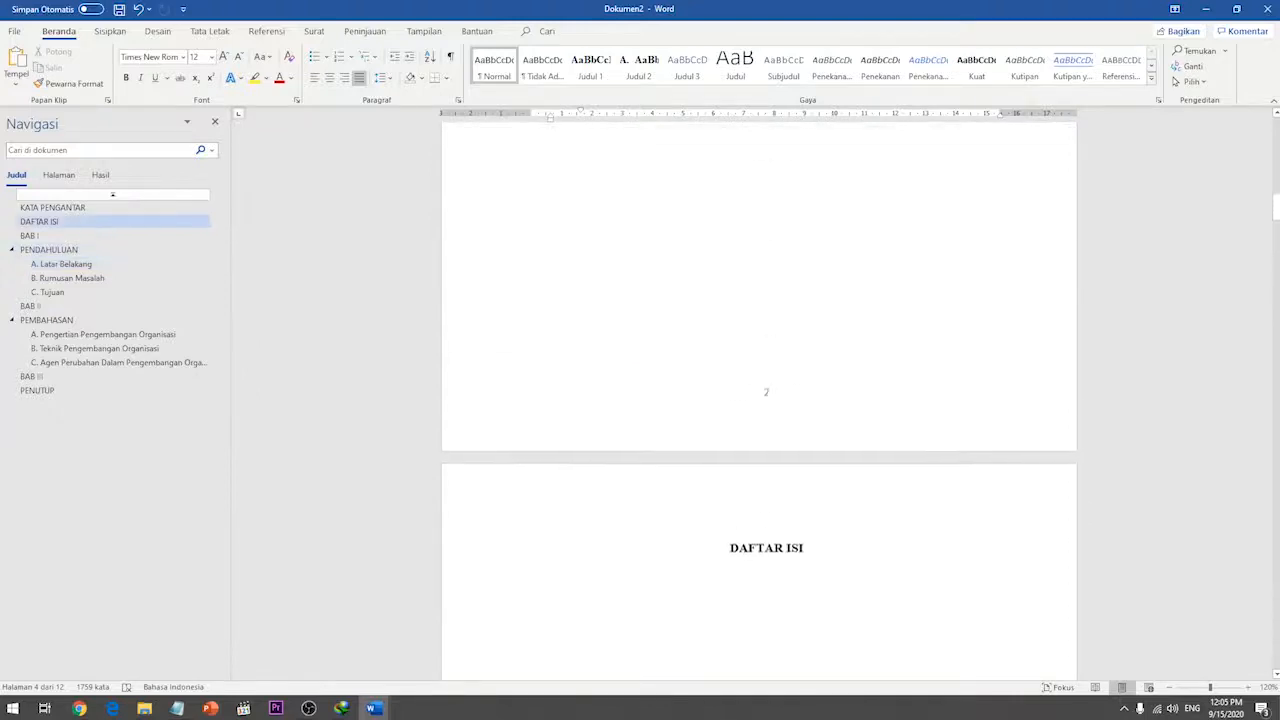
pyautogui.scroll(5, 759, 400)
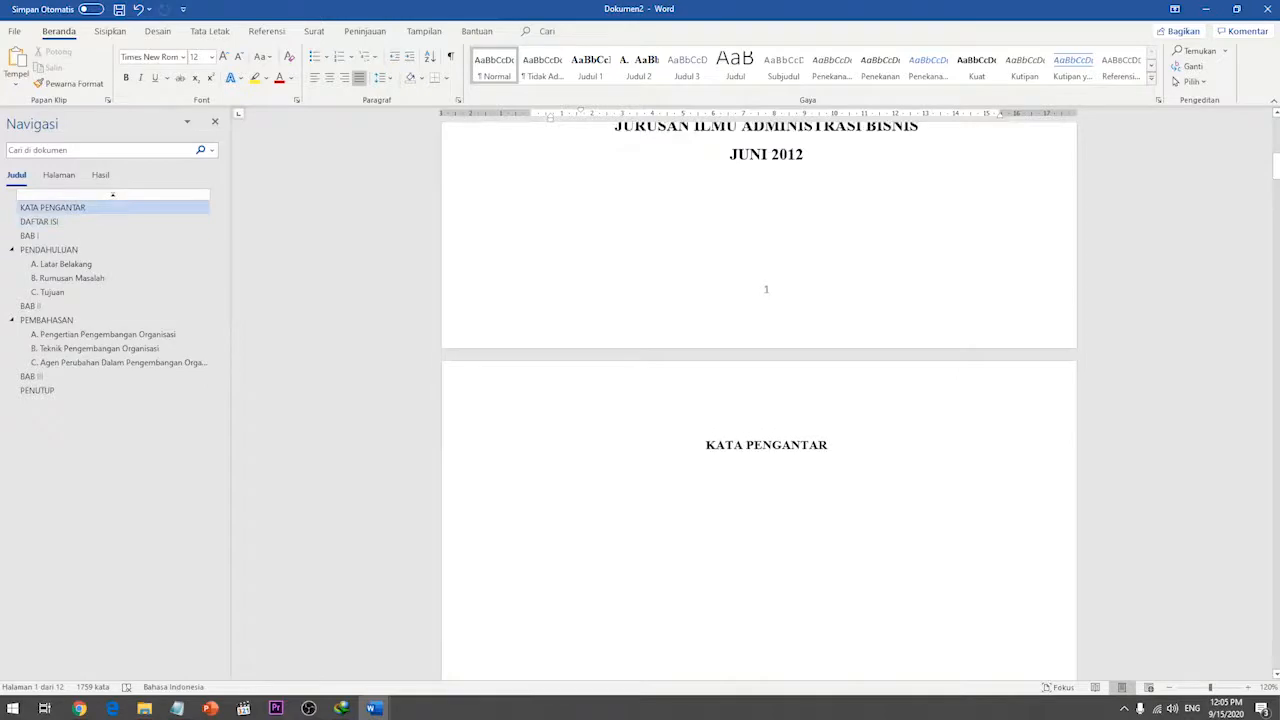
pyautogui.scroll(2, 759, 400)
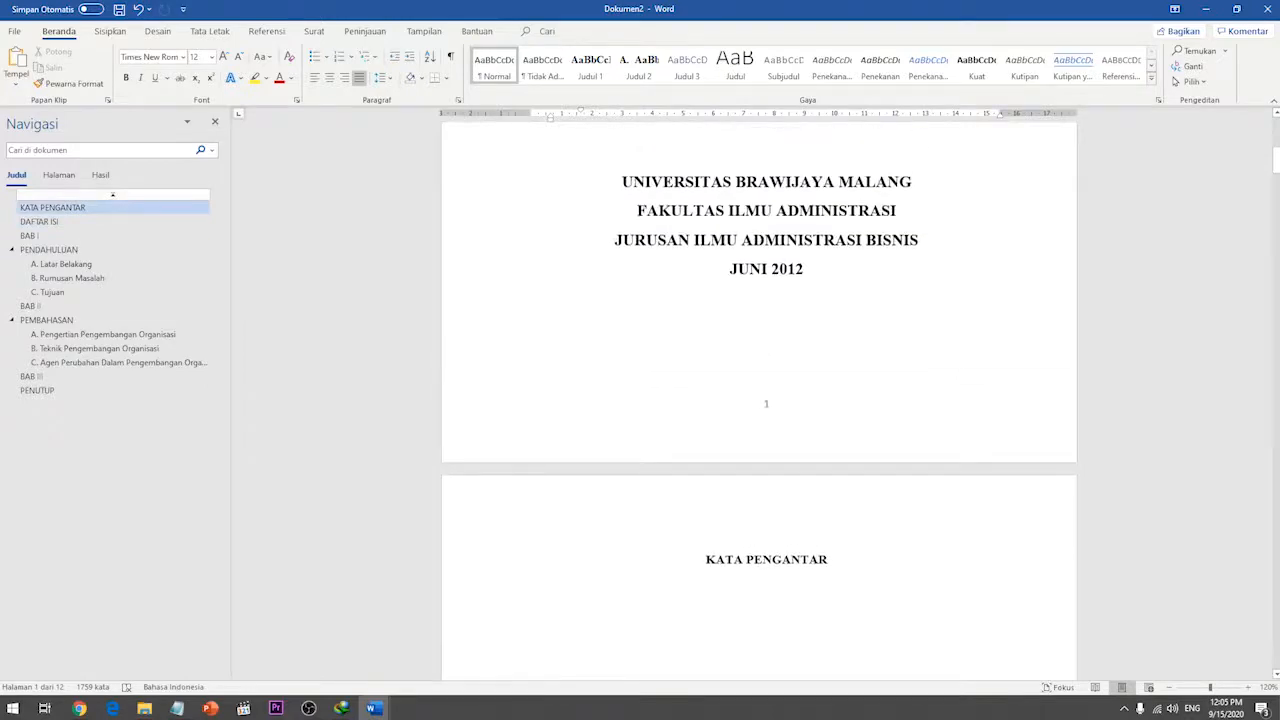
pyautogui.click(765, 560)
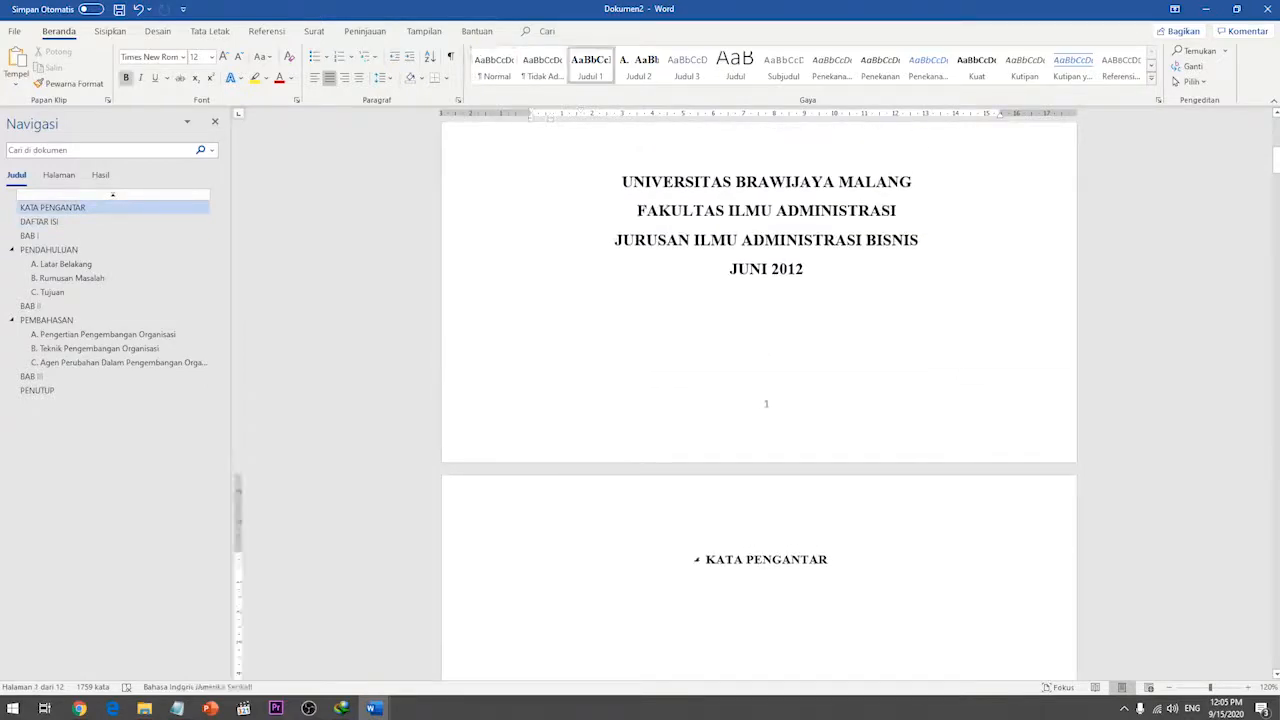
pyautogui.scroll(-10, 759, 400)
pyautogui.scroll(2, 759, 400)
pyautogui.scroll(6, 759, 400)
pyautogui.scroll(-5, 759, 400)
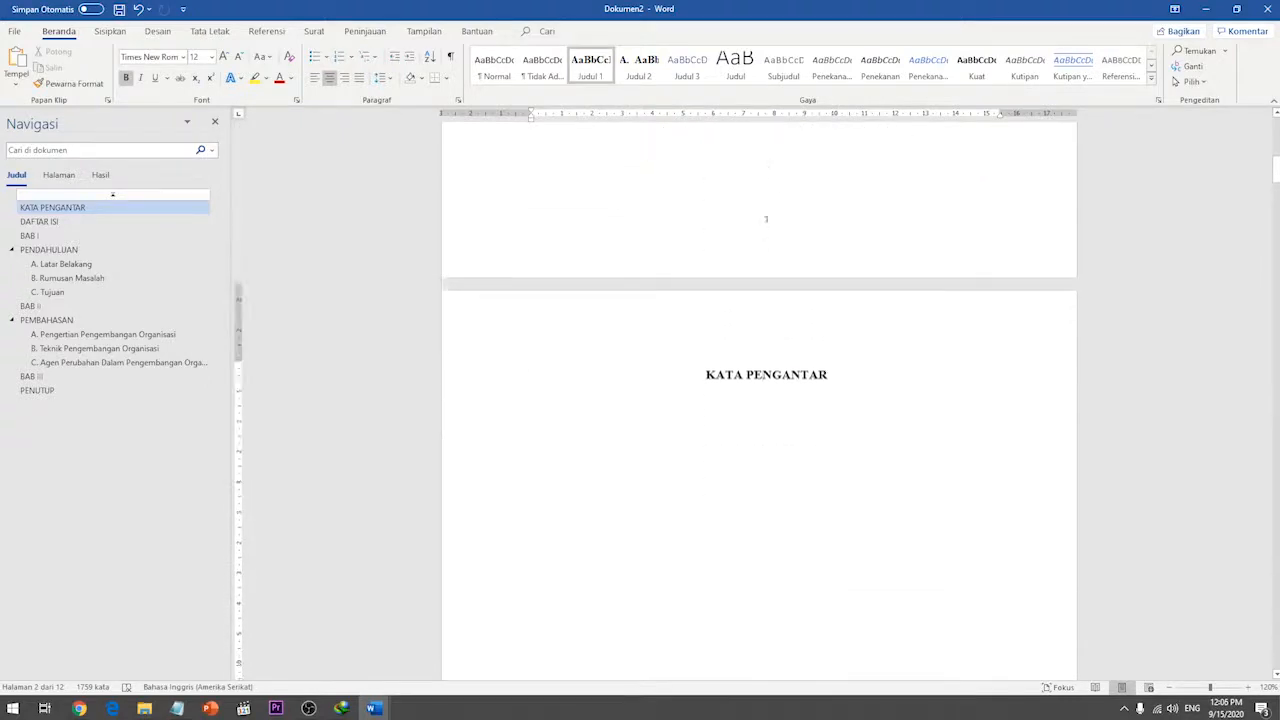
pyautogui.scroll(5, 763, 447)
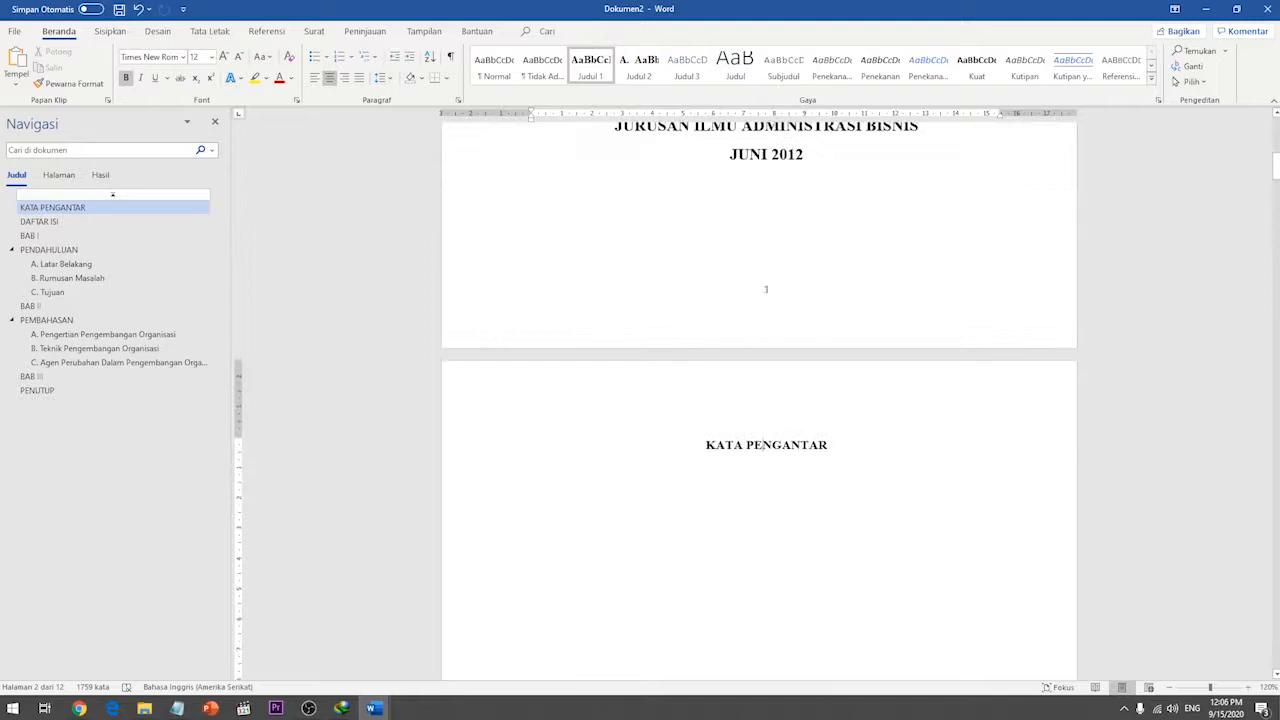
pyautogui.scroll(6, 766, 400)
pyautogui.scroll(-2, 766, 400)
pyautogui.scroll(-5, 759, 400)
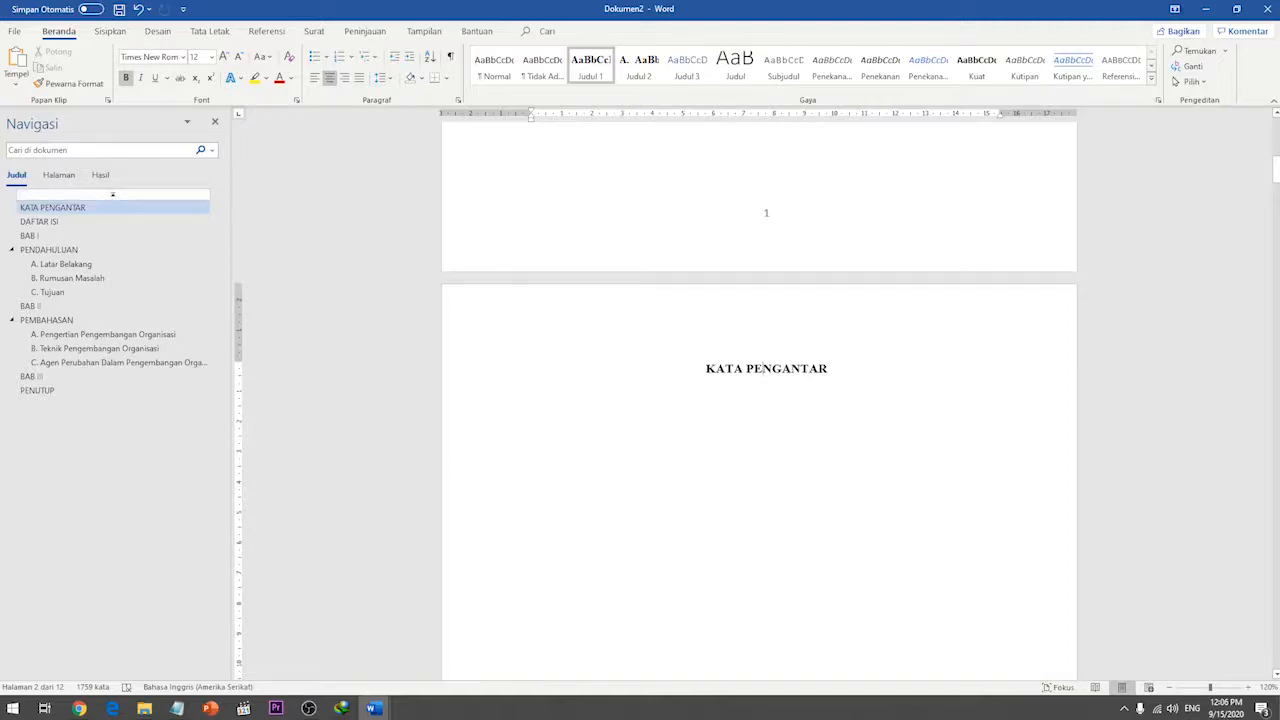
# - Review the footer page numbers from KATA PENGANTAR to DAFTAR ISI and back to the cover page
pyautogui.scroll(-20, 763, 400)
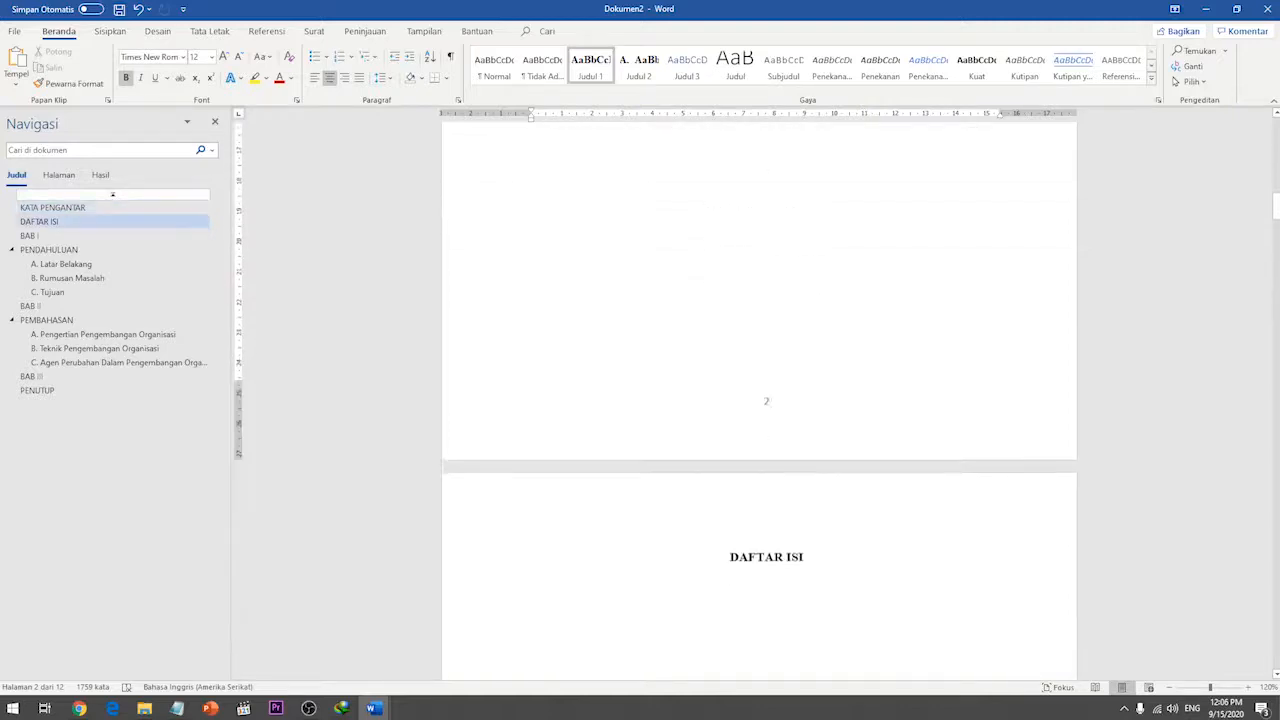
pyautogui.scroll(-8, 759, 400)
pyautogui.scroll(11, 759, 400)
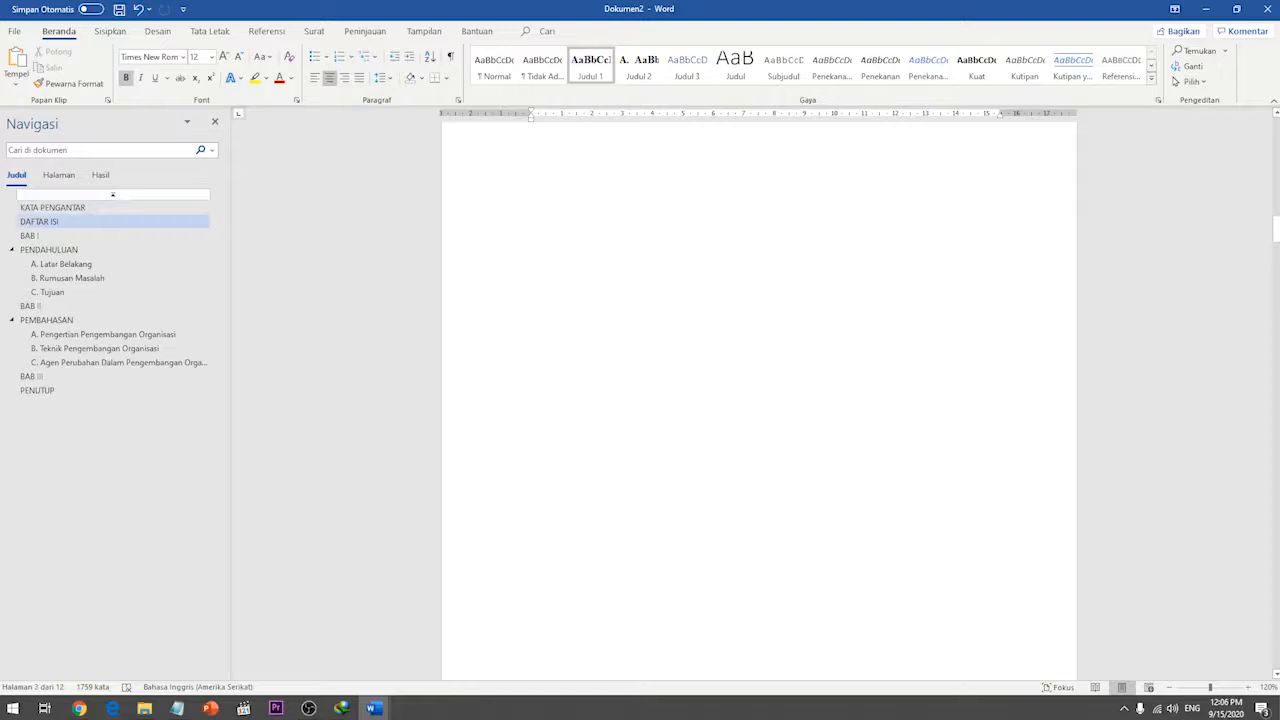
pyautogui.scroll(6, 759, 400)
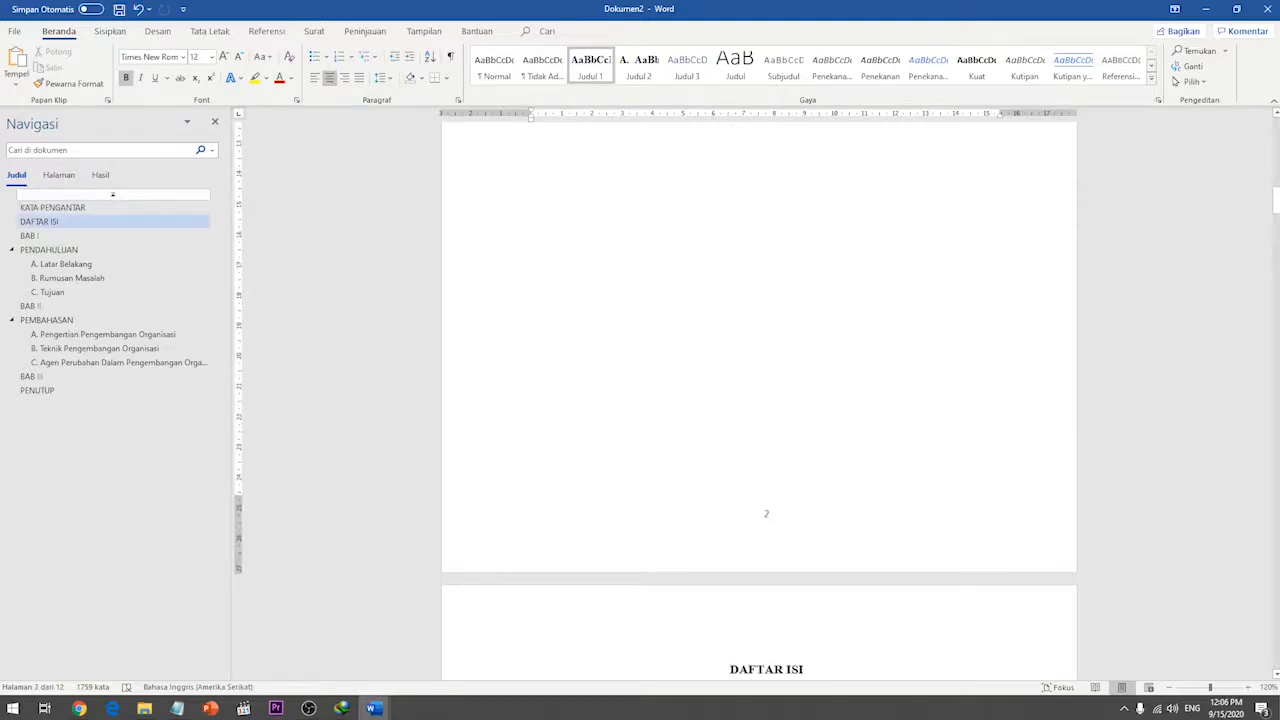
pyautogui.scroll(18, 759, 400)
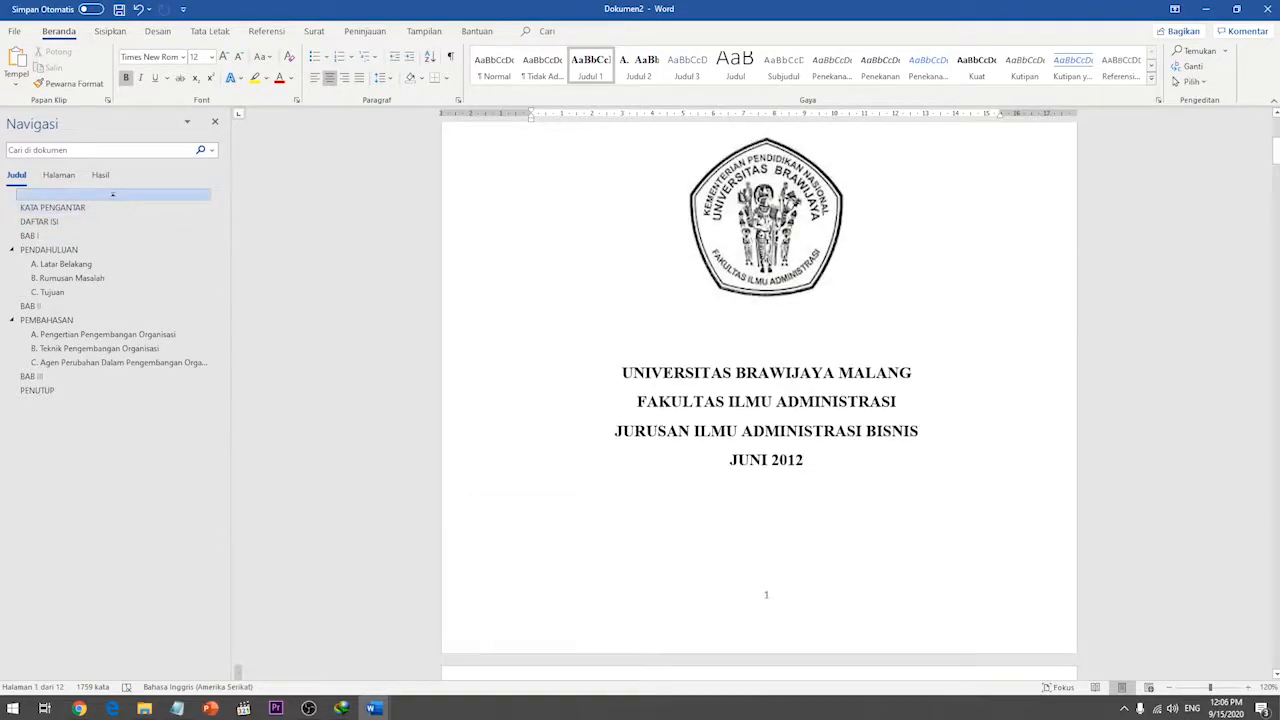
pyautogui.scroll(4, 759, 400)
pyautogui.scroll(-6, 759, 400)
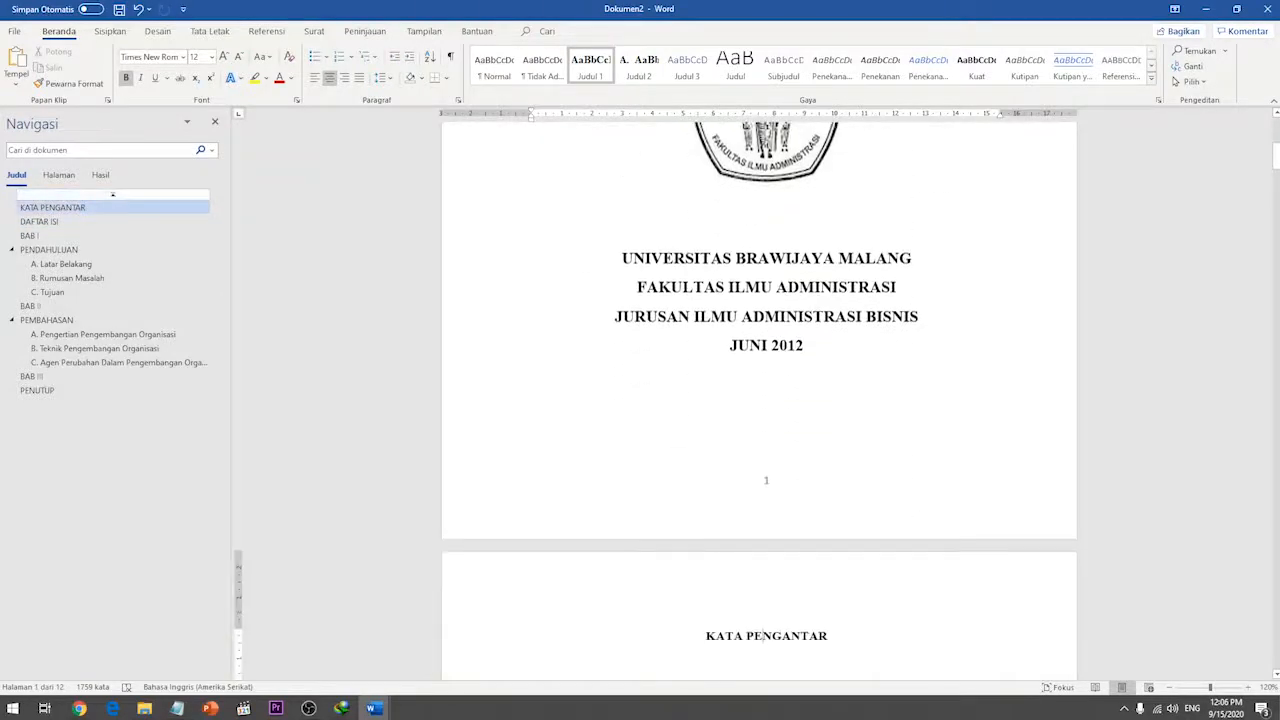
# - Insert a next-page section break (Halaman Berikutnya) after JUNI 2012 at the end of the cover page
pyautogui.click(804, 346)
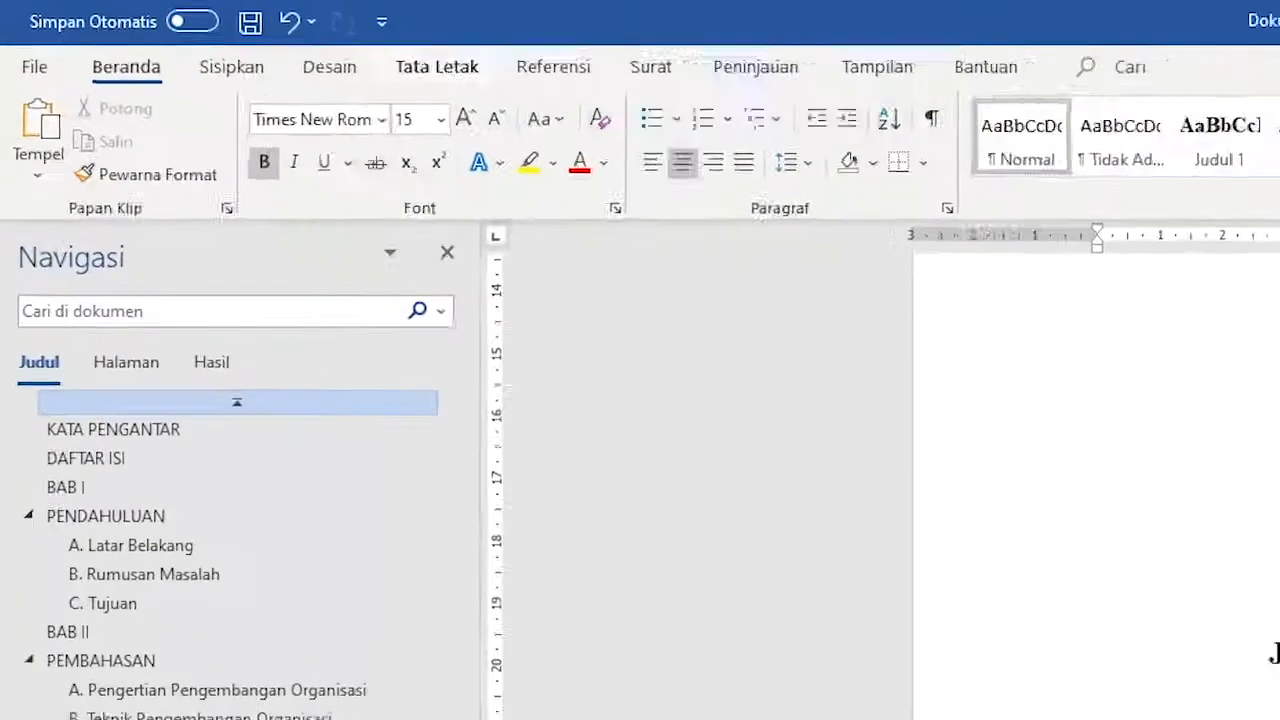
pyautogui.click(210, 31)
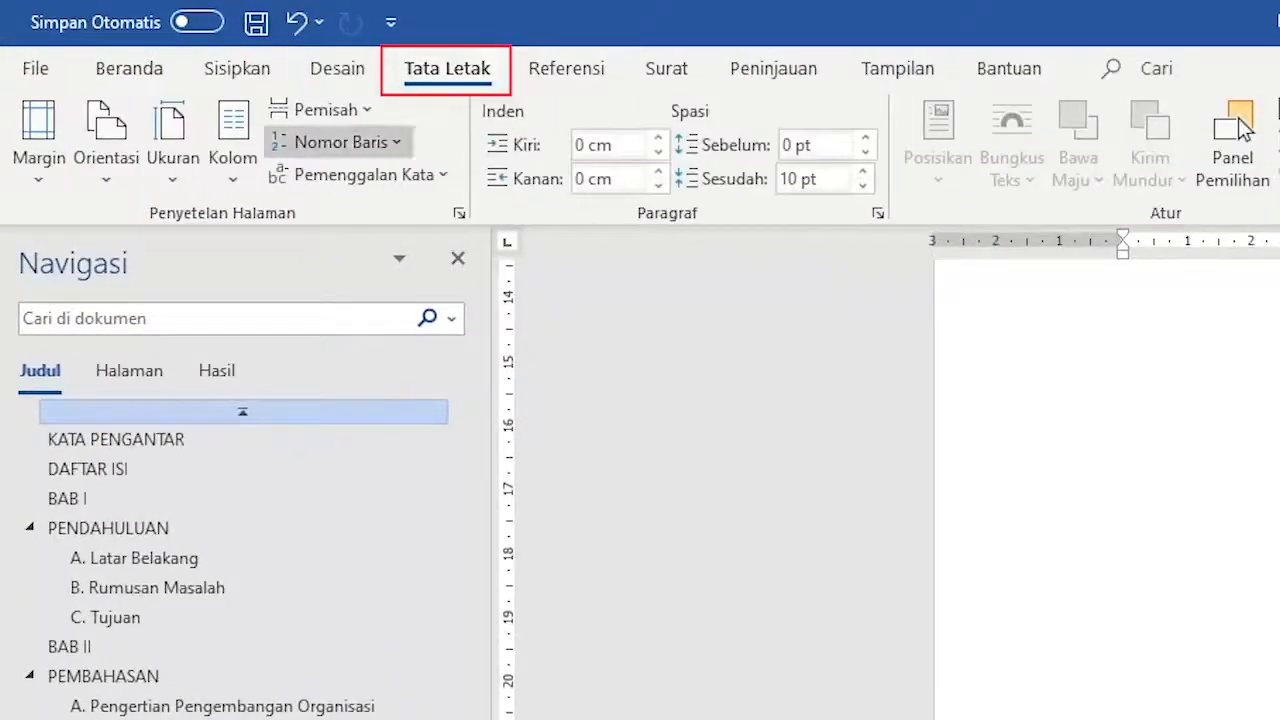
pyautogui.click(318, 109)
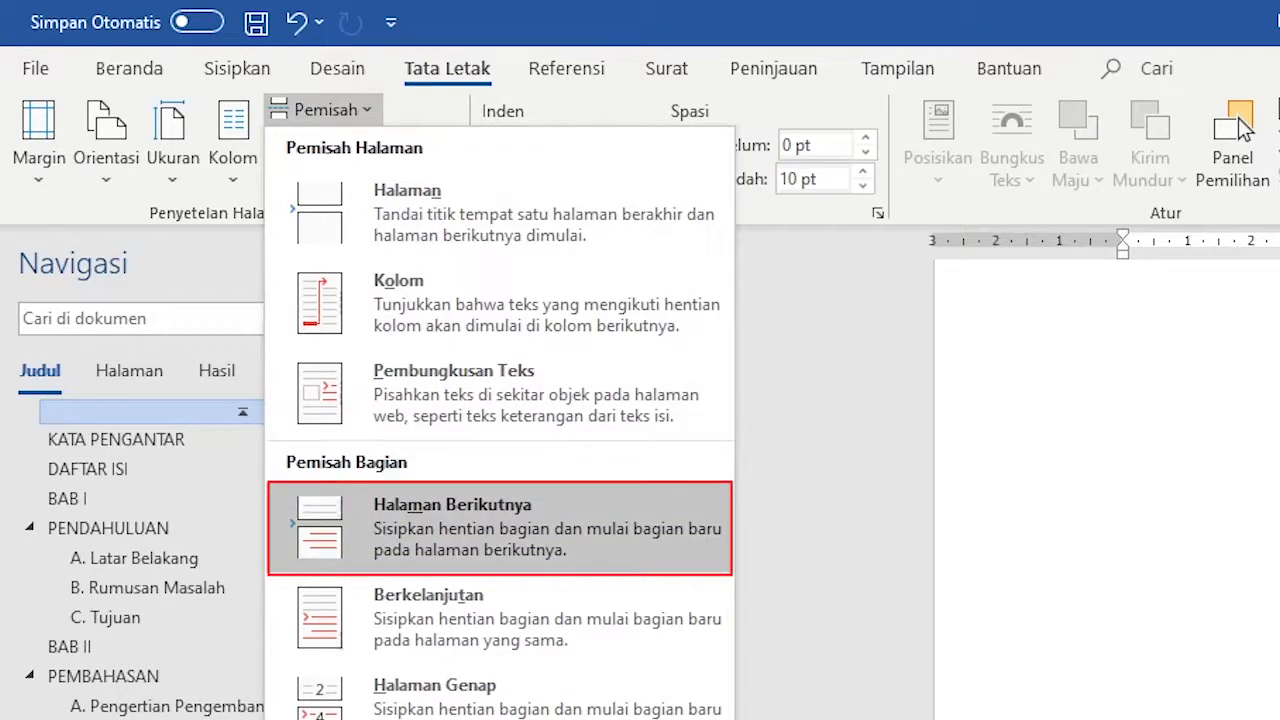
pyautogui.click(500, 528)
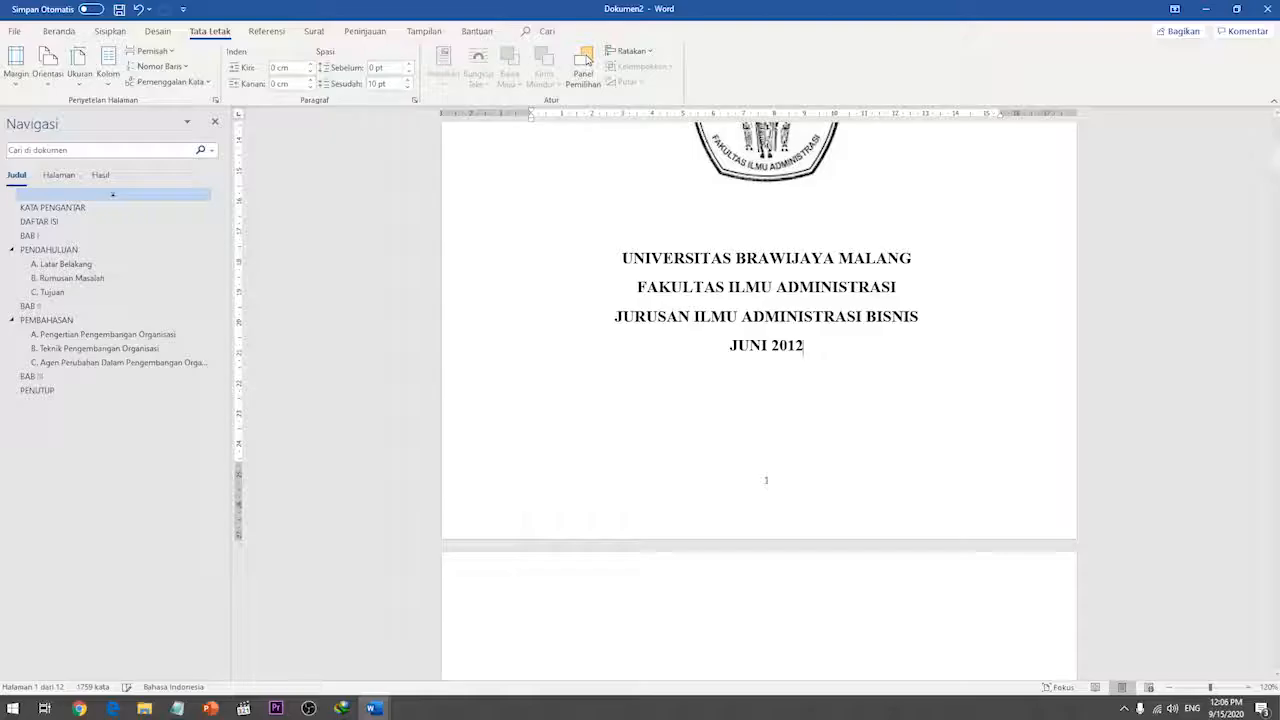
# - Remove the extra blank page between the cover and KATA PENGANTAR so the heading starts its page
pyautogui.scroll(-3, 758, 400)
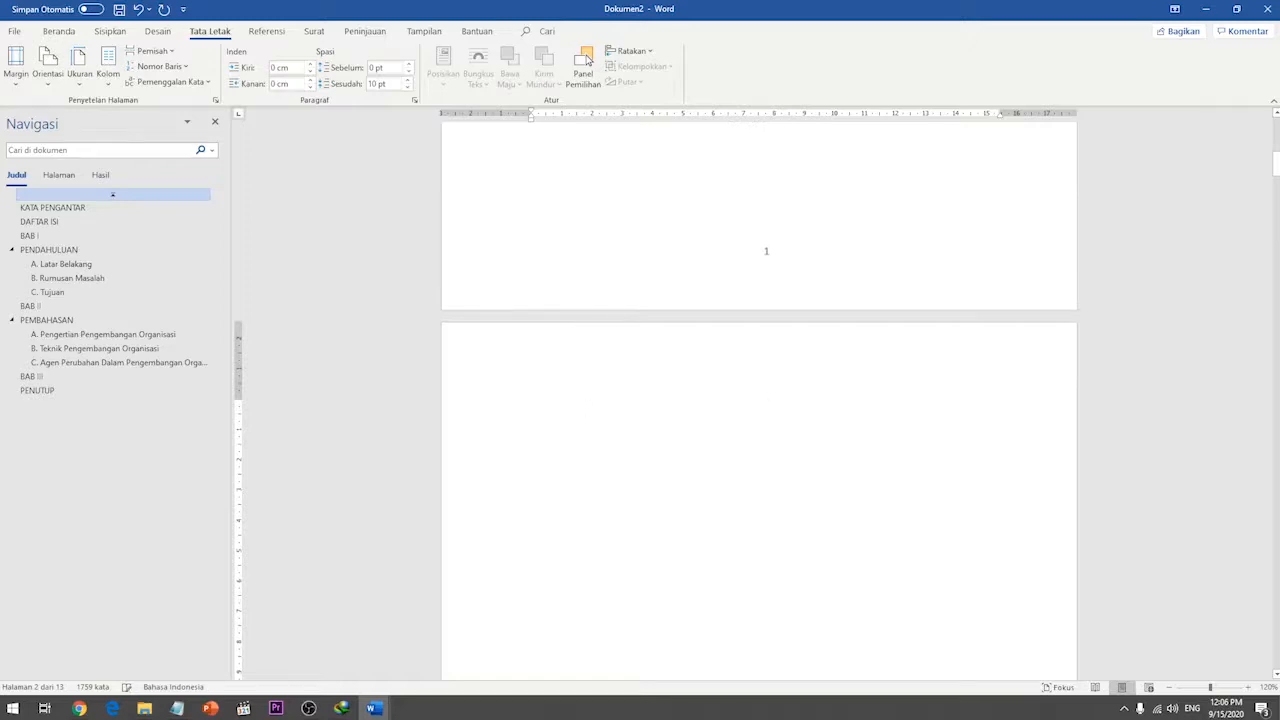
pyautogui.press('BackSpace')
pyautogui.write('2')
pyautogui.press('Down')
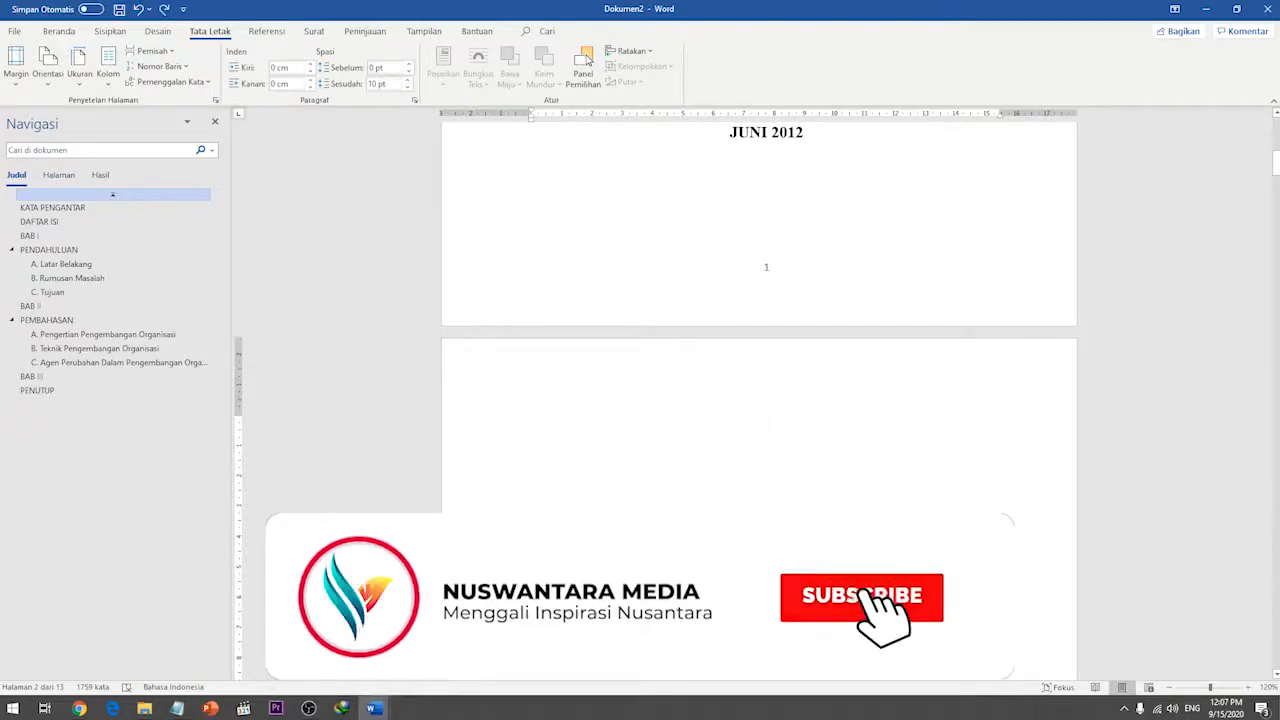
pyautogui.hotkey('ctrl', 'v')
pyautogui.press('Delete')
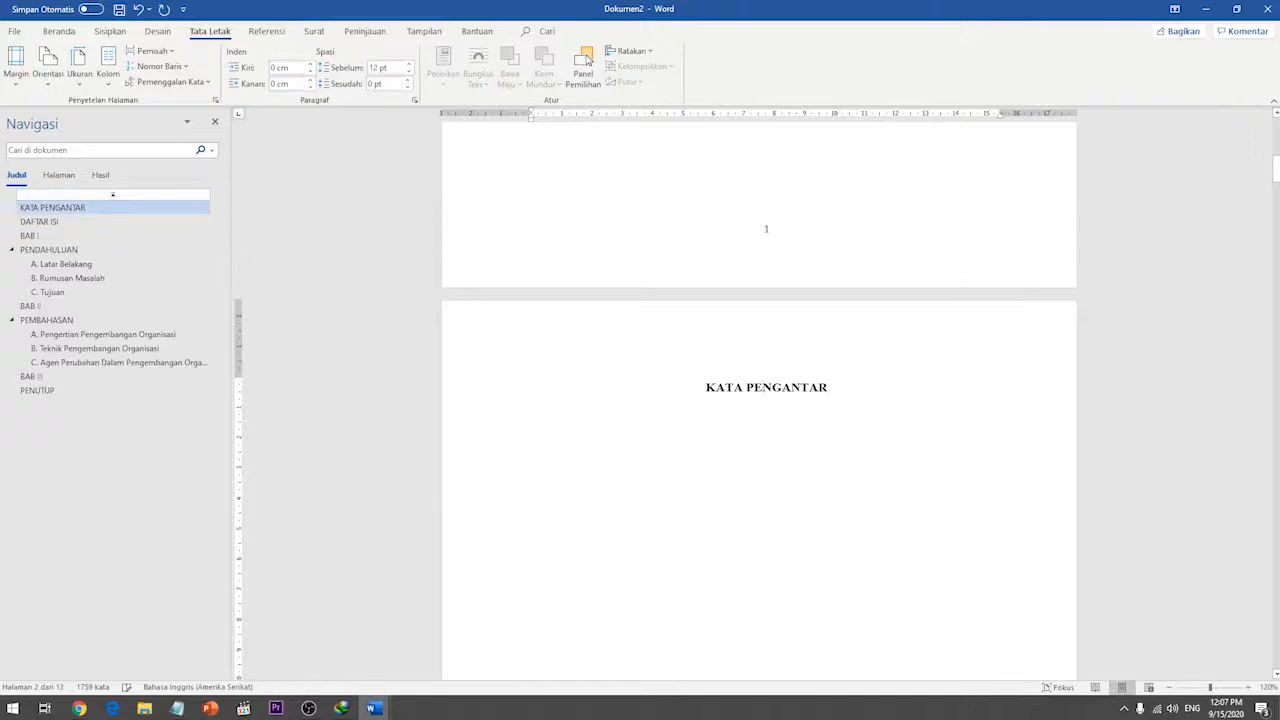
# - Enable a different first page (Halaman Satu Berbeda) for the cover's footer and return to the body text
pyautogui.scroll(3, 759, 400)
pyautogui.click(789, 249)
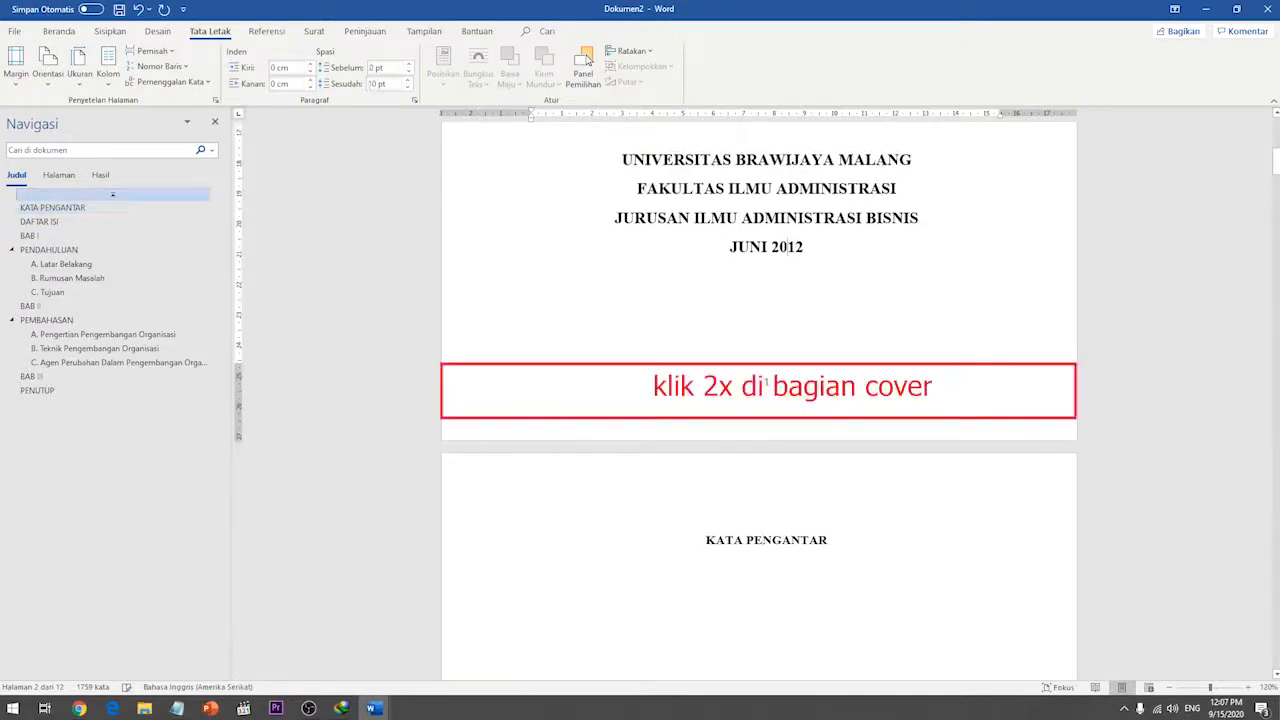
pyautogui.doubleClick(766, 382)
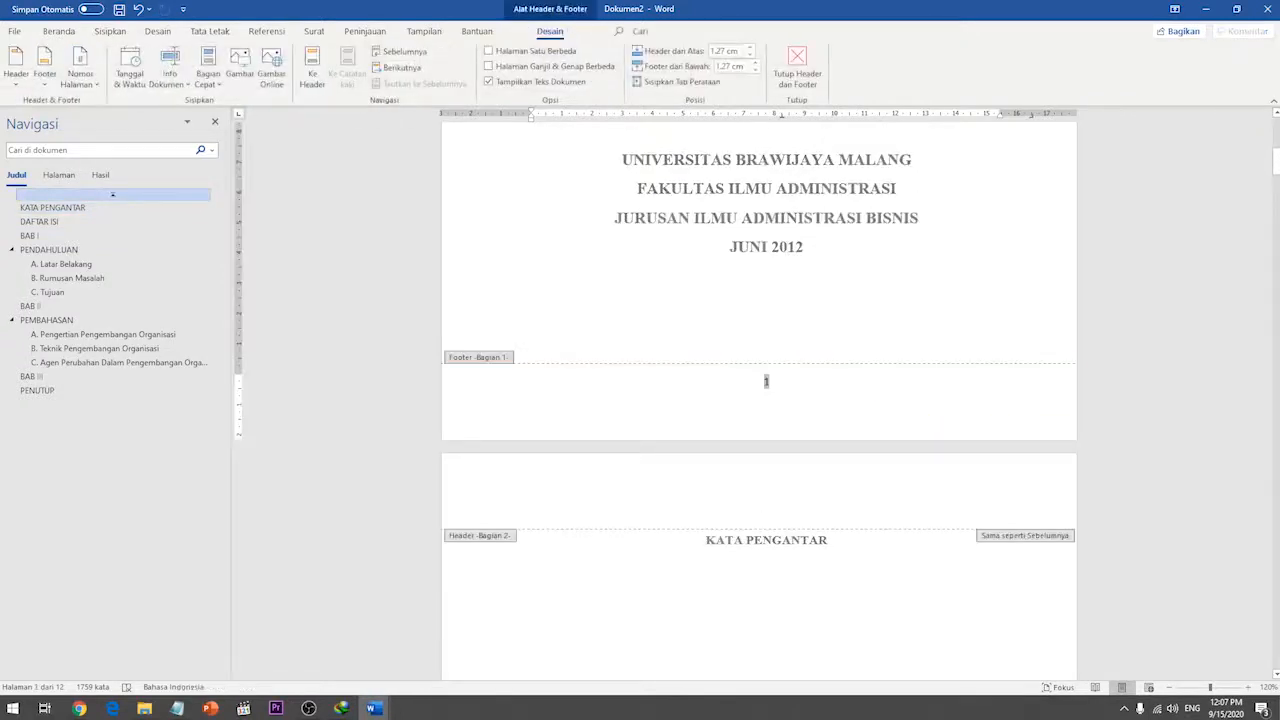
pyautogui.click(532, 395)
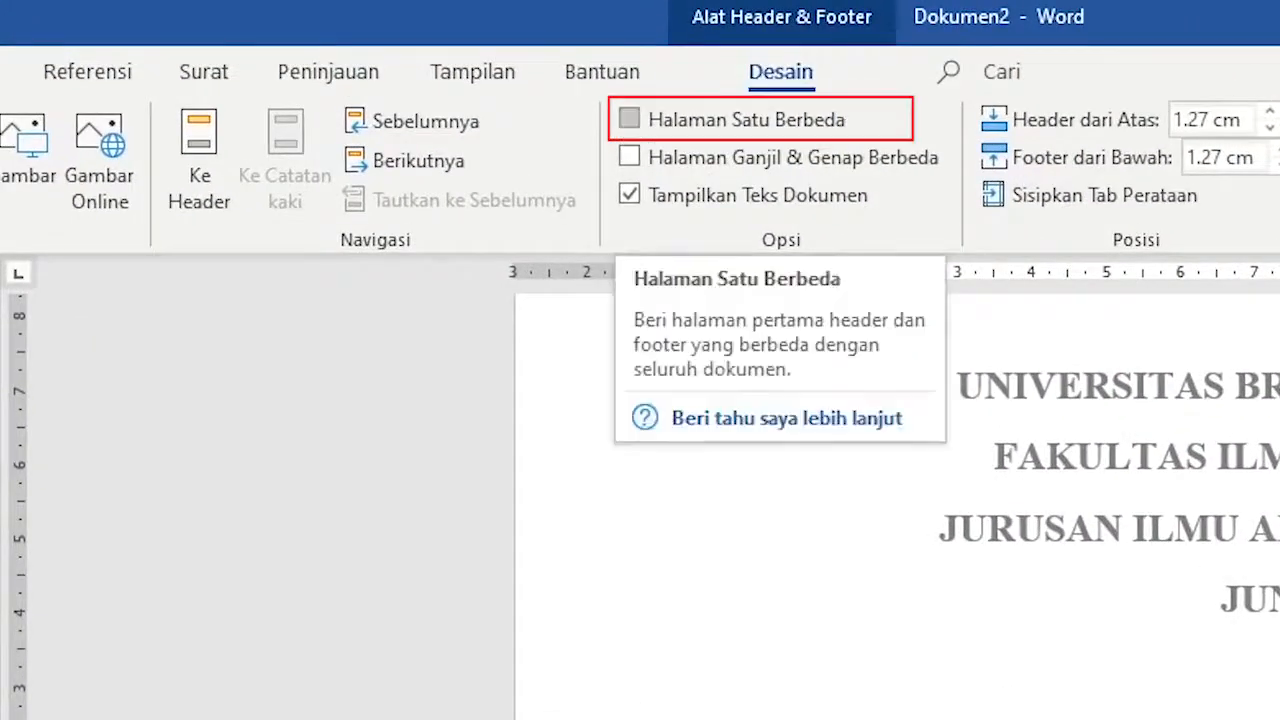
pyautogui.click(629, 119)
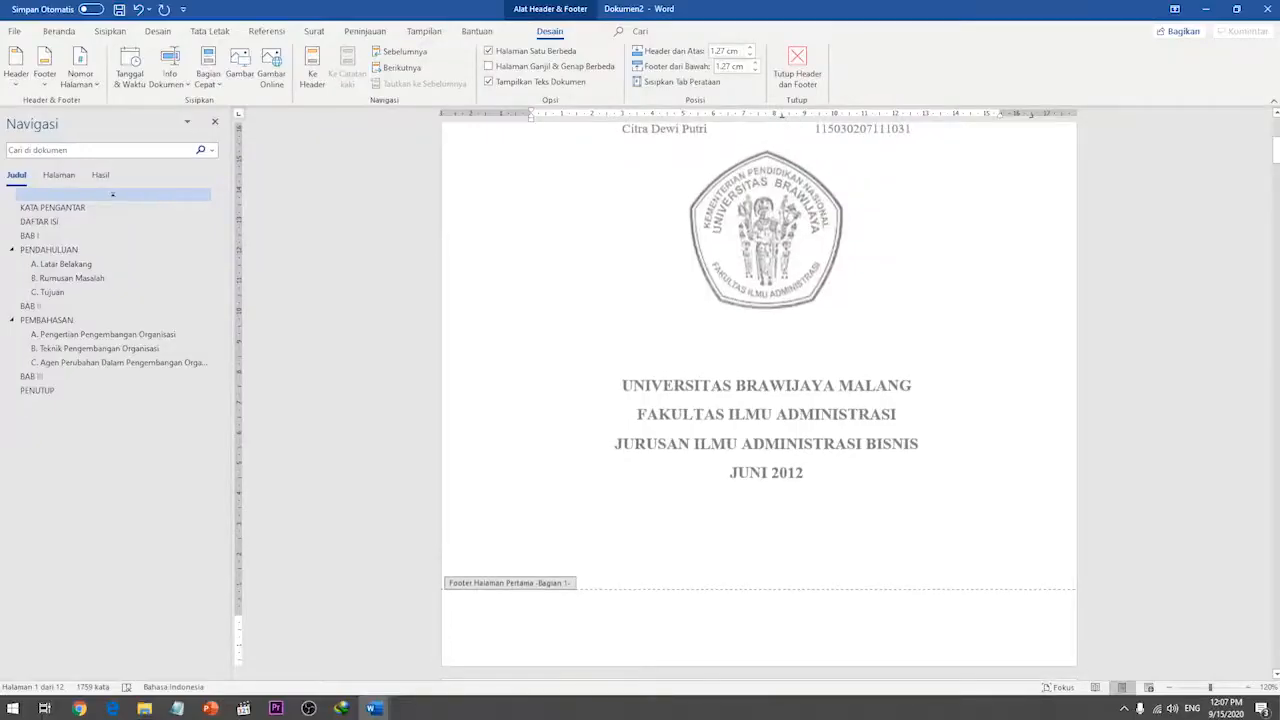
pyautogui.doubleClick(741, 444)
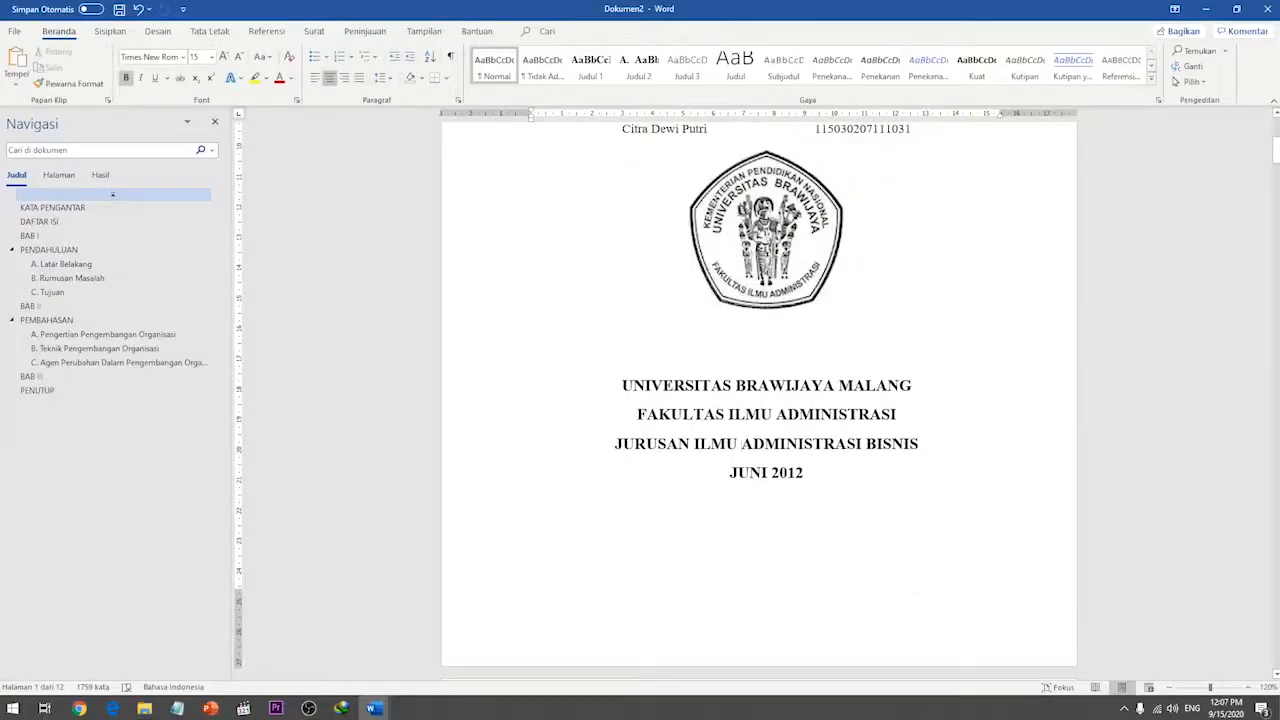
# - Open the page number format settings from the KATA PENGANTAR footer and set the section's numbering to start at 1
pyautogui.scroll(-15, 741, 444)
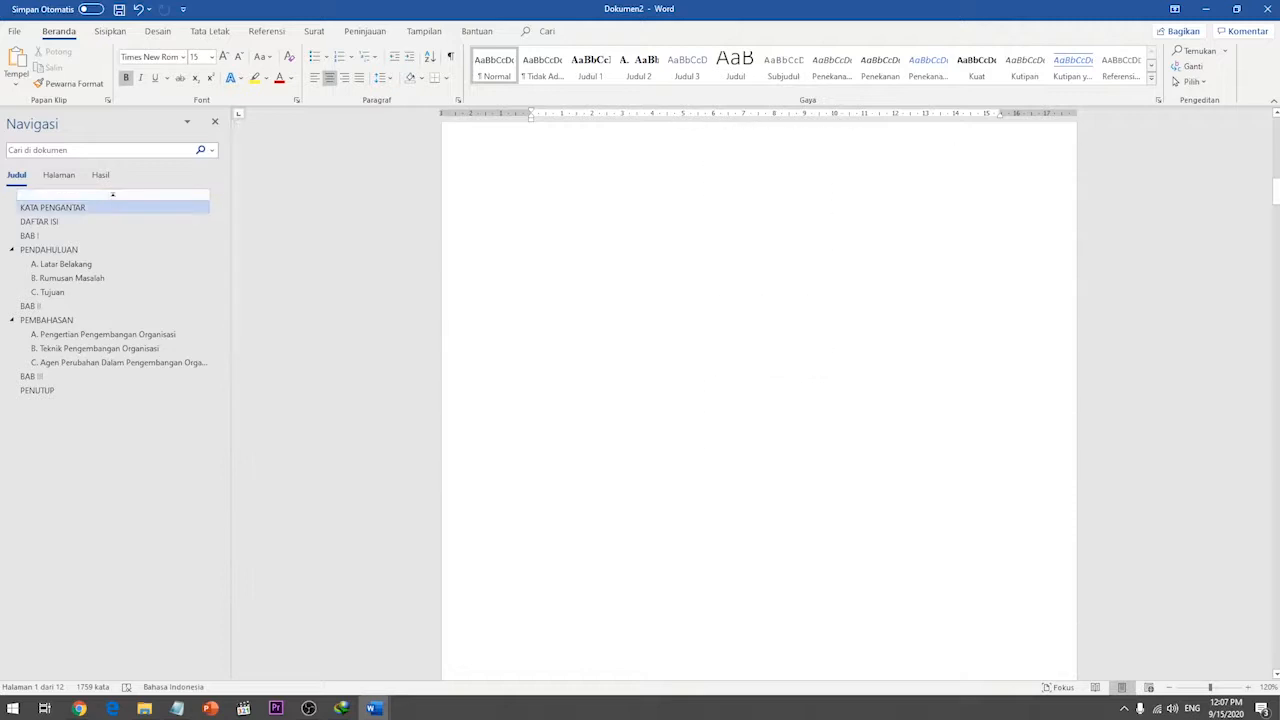
pyautogui.scroll(-1, 741, 444)
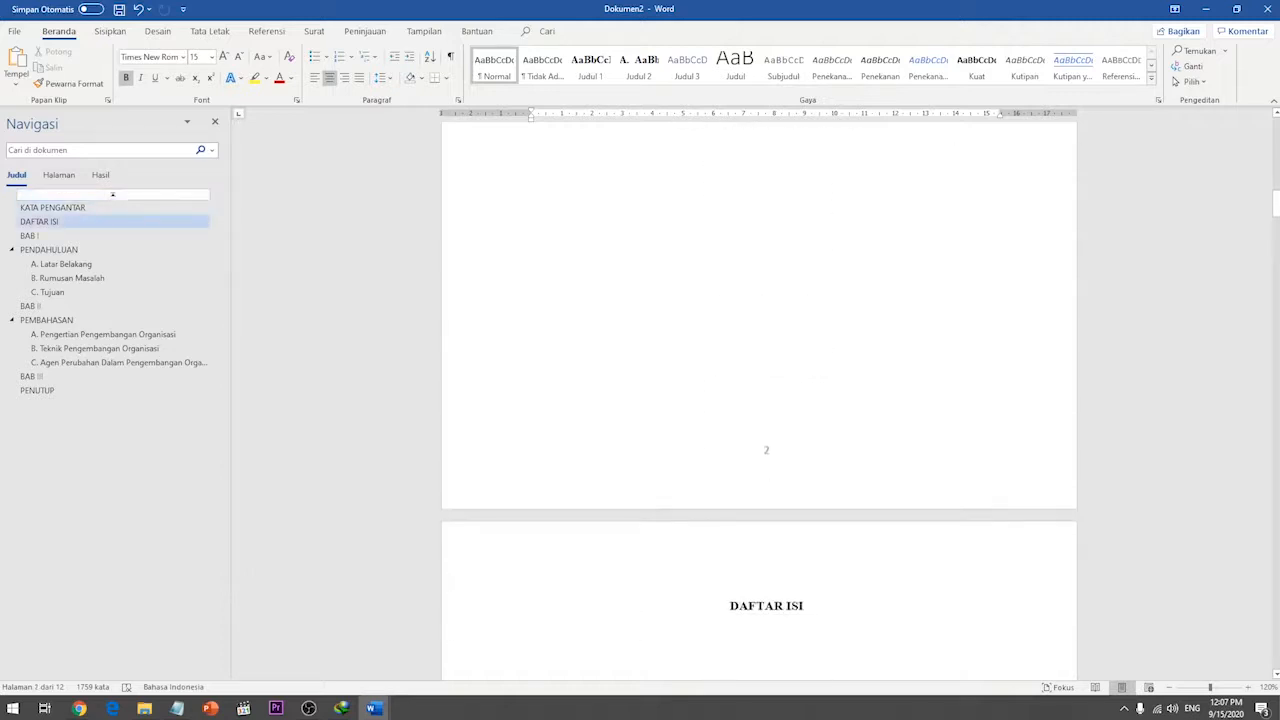
pyautogui.scroll(10, 741, 444)
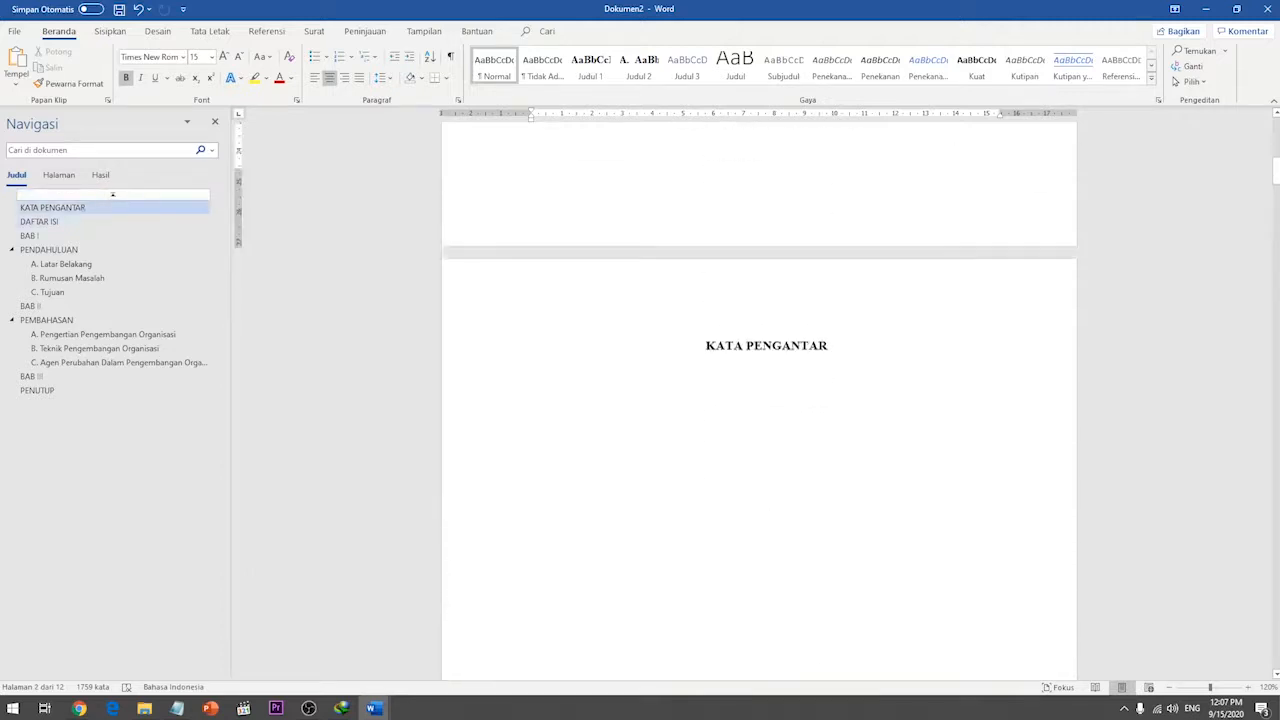
pyautogui.scroll(-5, 741, 444)
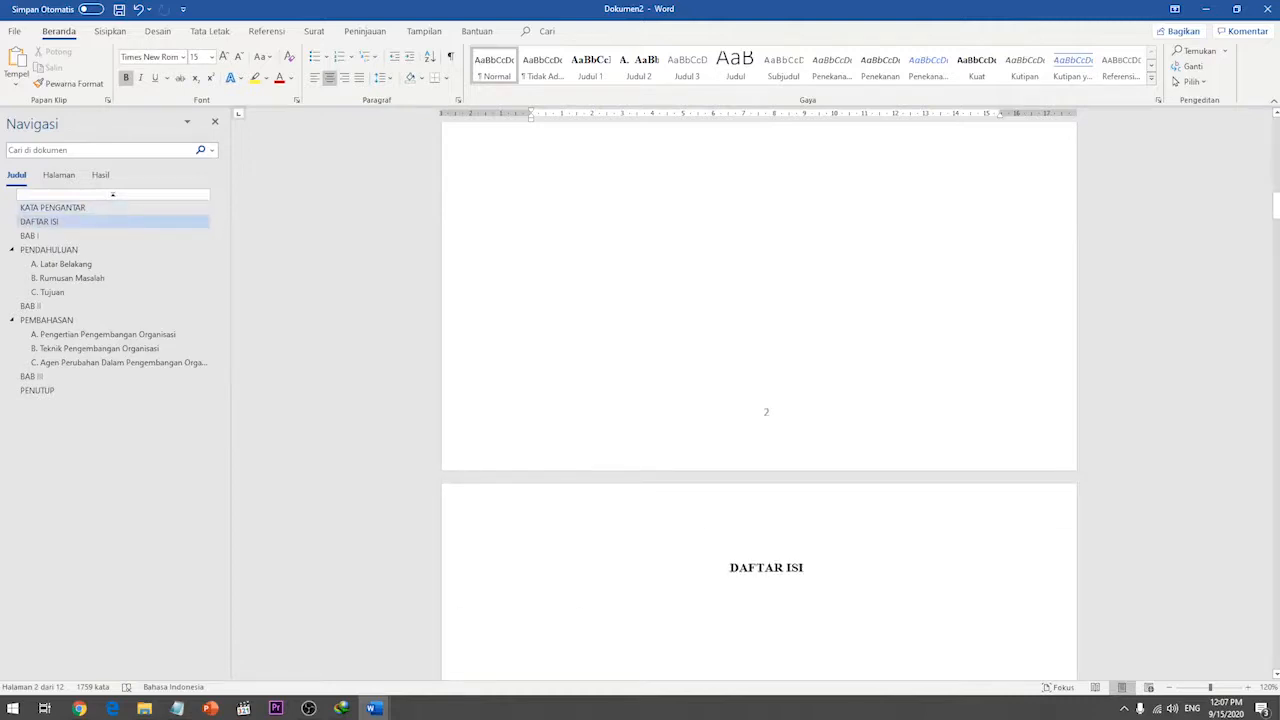
pyautogui.doubleClick(766, 411)
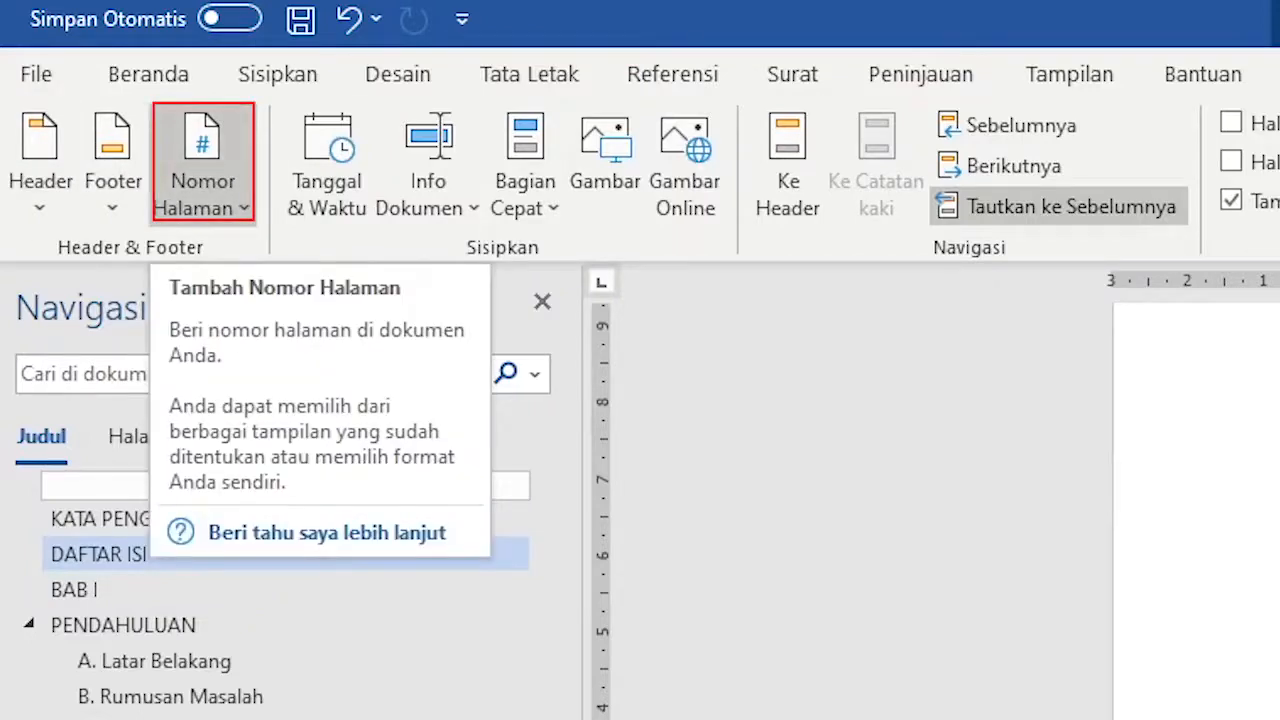
pyautogui.click(202, 170)
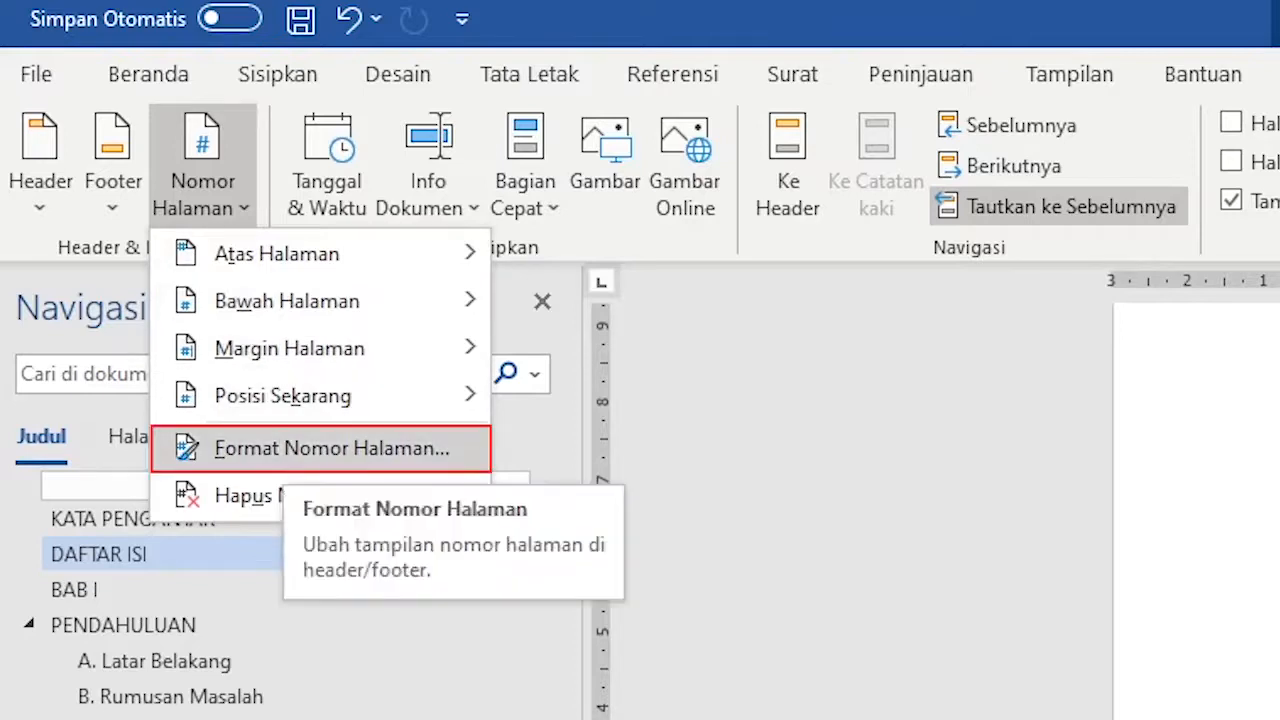
pyautogui.click(330, 449)
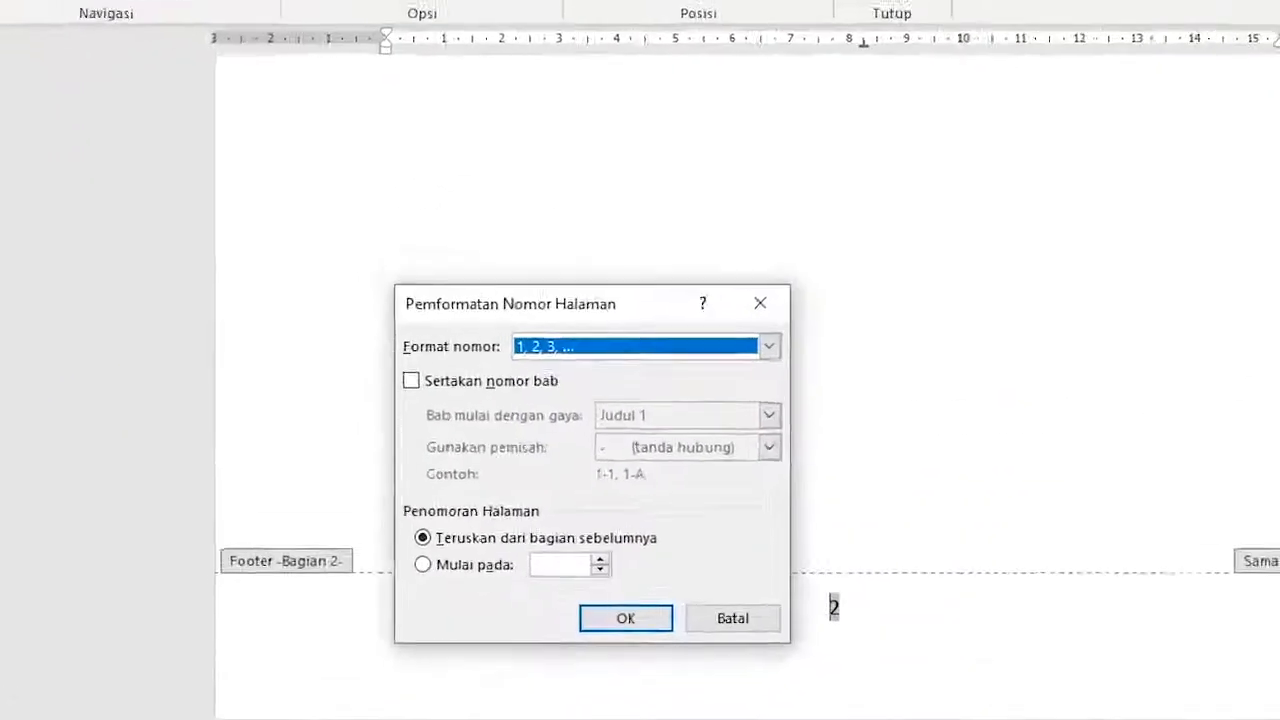
pyautogui.click(331, 454)
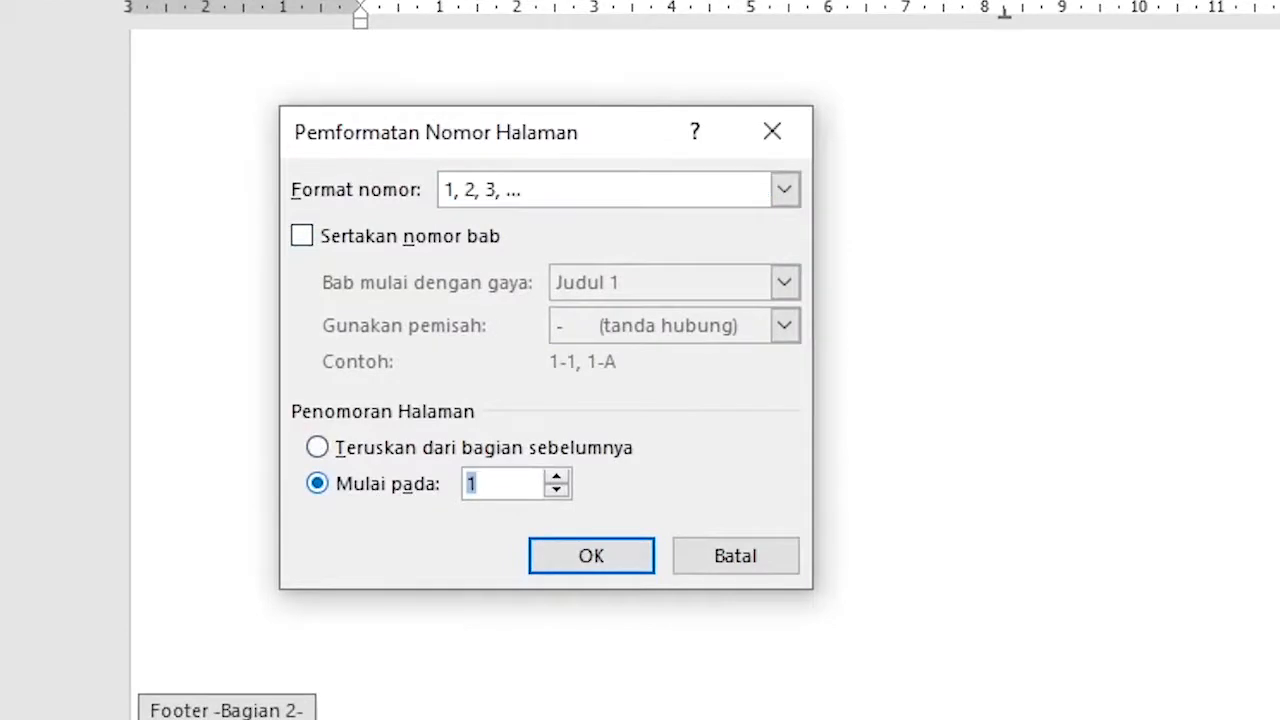
pyautogui.write('1')
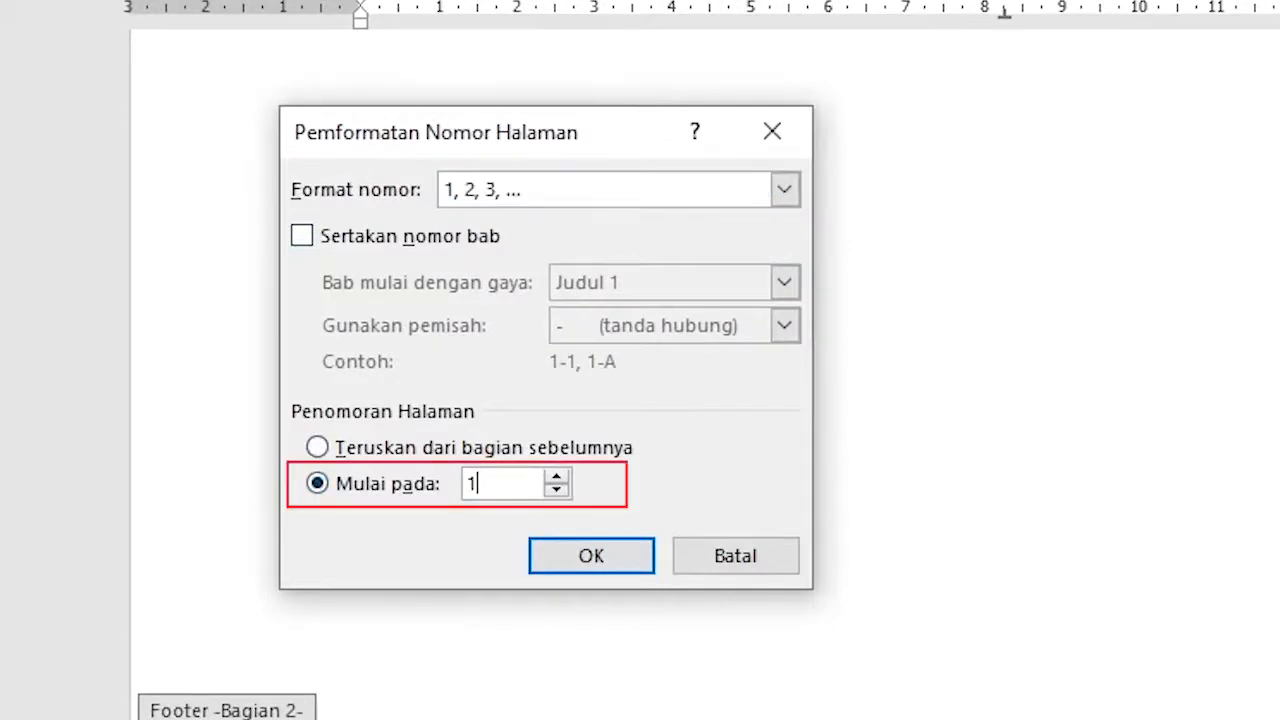
# - Apply the lowercase Roman number format (i, ii, iii, ...) to the section's page numbers and close the footer
pyautogui.click(784, 189)
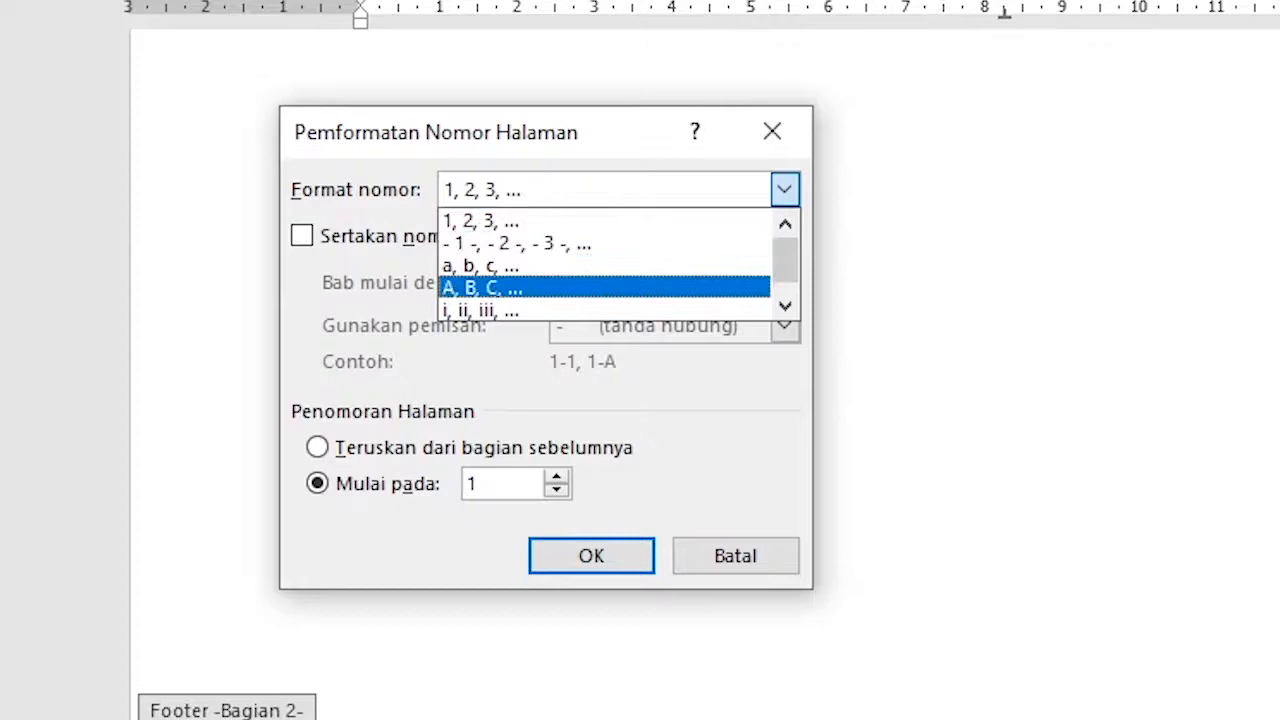
pyautogui.scroll(-1, 605, 265)
pyautogui.scroll(1, 605, 265)
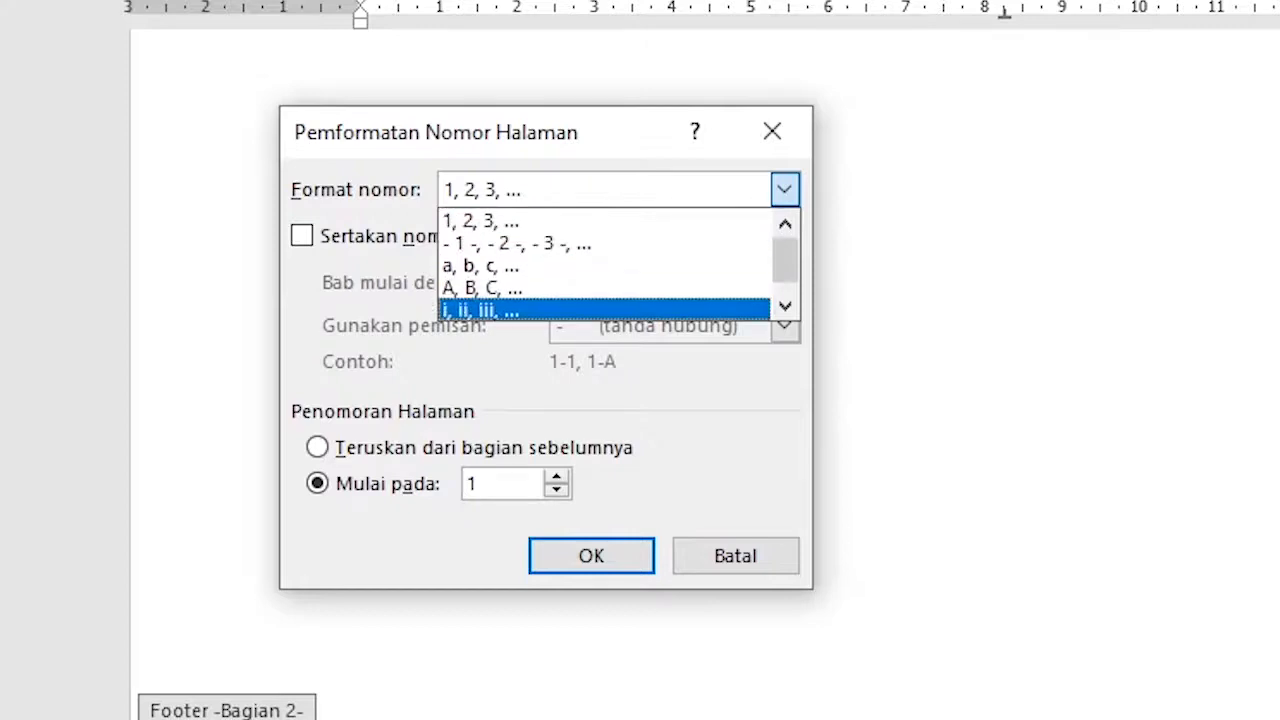
pyautogui.scroll(-1, 605, 265)
pyautogui.click(605, 288)
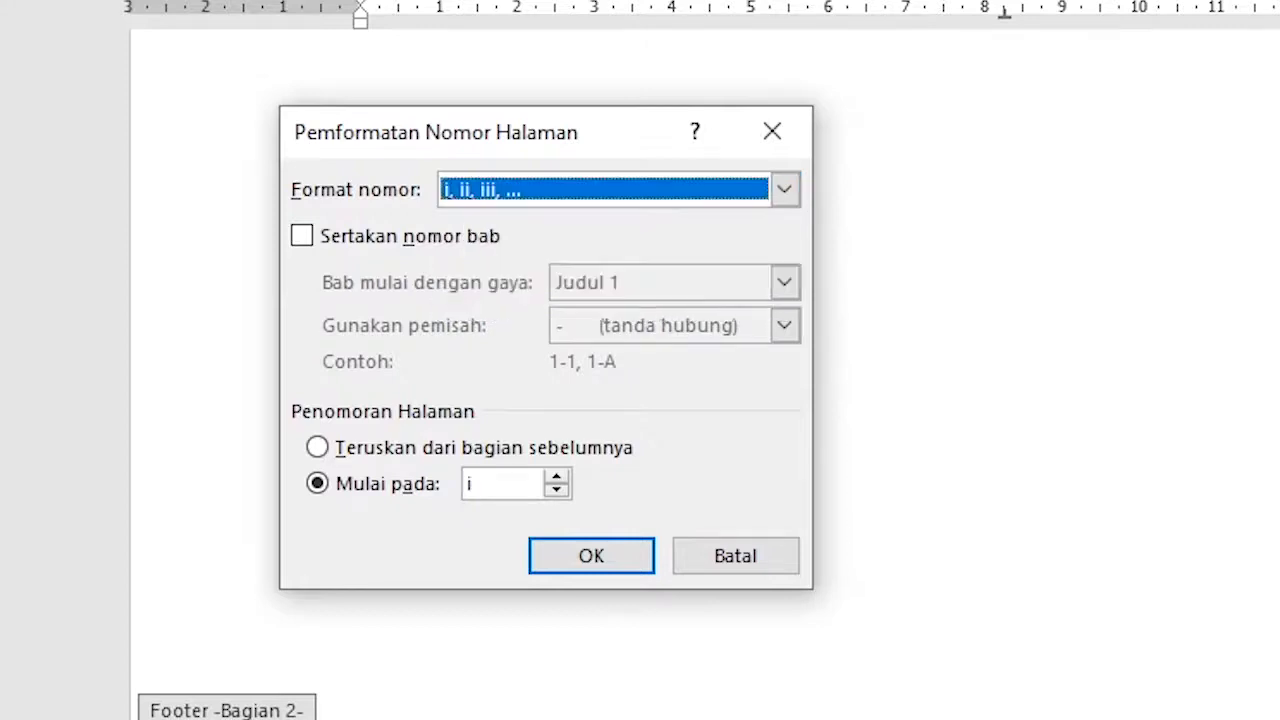
pyautogui.click(591, 556)
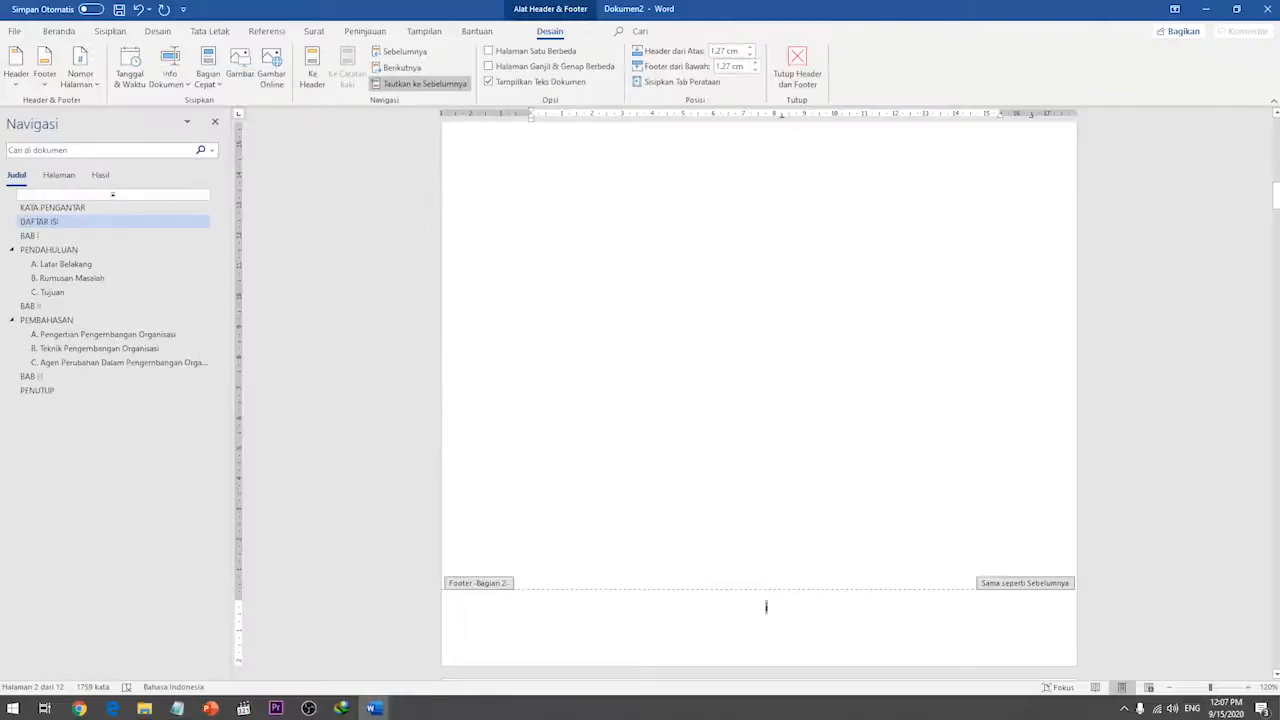
pyautogui.press('Escape')
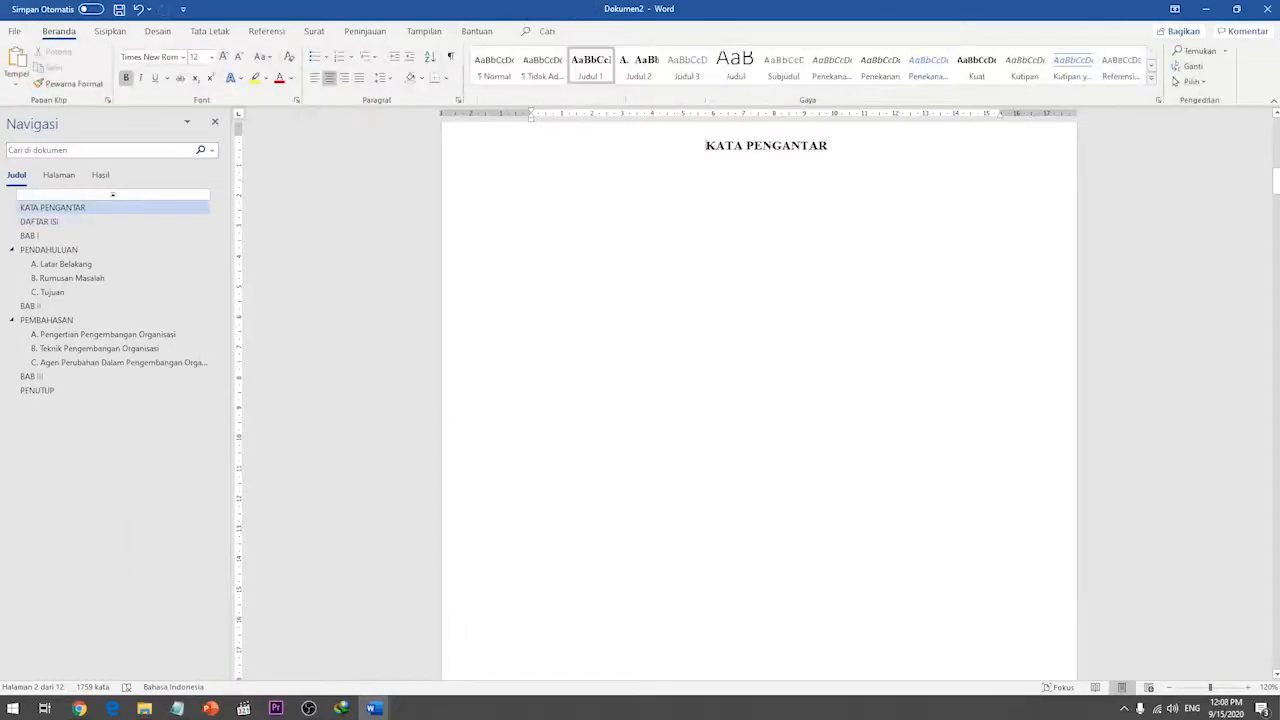
# - Check the footer page numbers from the KATA PENGANTAR page through the first page of BAB I
pyautogui.scroll(-3, 758, 400)
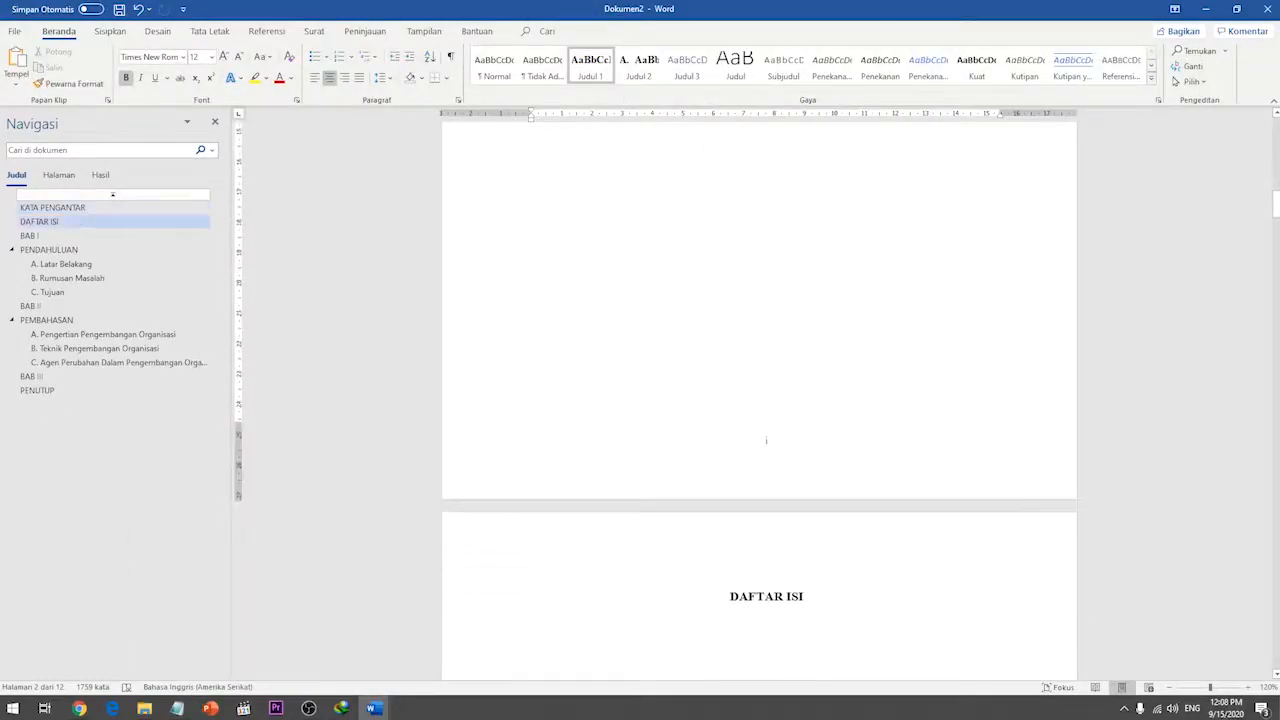
pyautogui.scroll(-12, 758, 400)
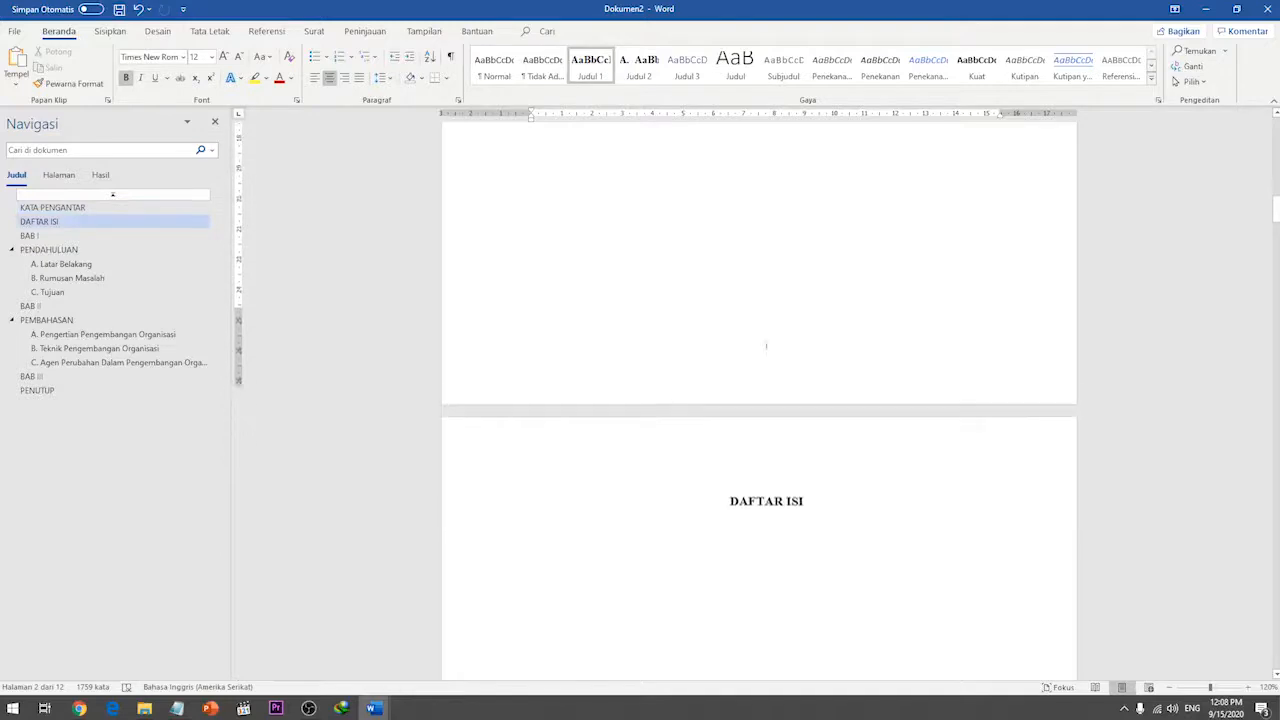
pyautogui.scroll(-2, 758, 400)
pyautogui.scroll(-1, 758, 400)
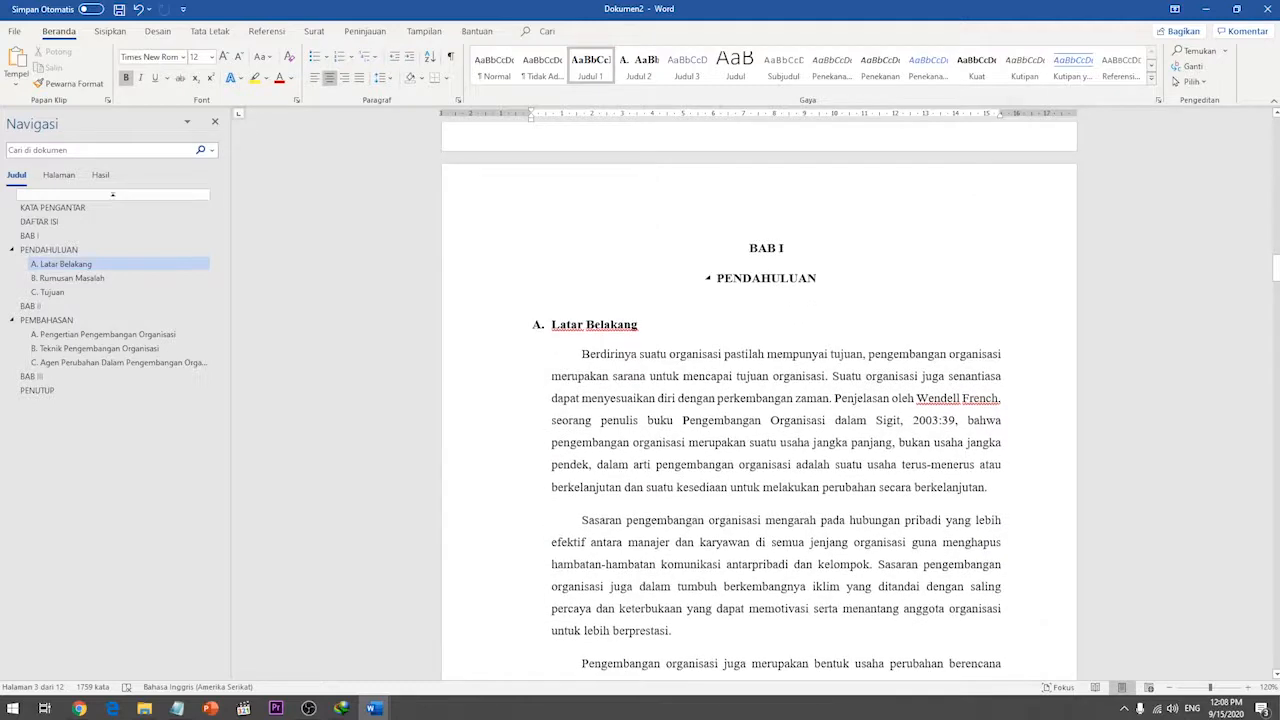
pyautogui.scroll(-5, 758, 400)
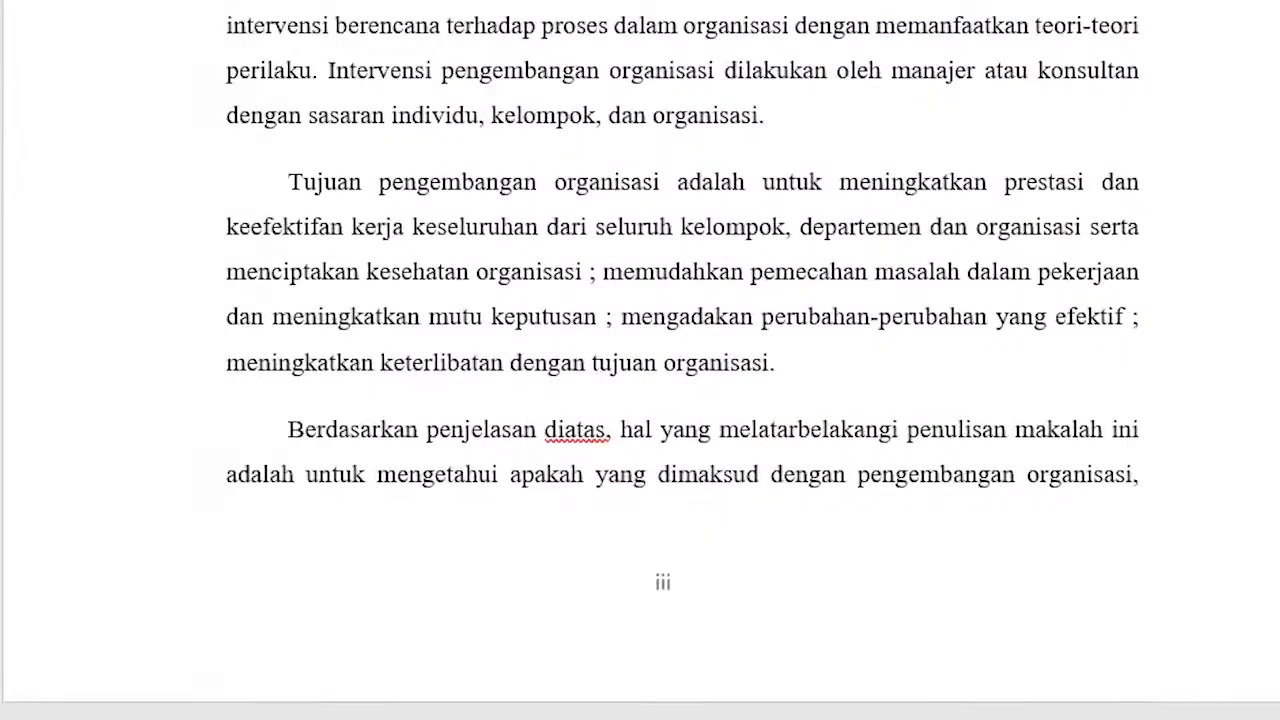
# - Insert a next-page section break (Halaman Berikutnya) below the DAFTAR ISI heading and remove the empty line above BAB I
pyautogui.scroll(13, 660, 360)
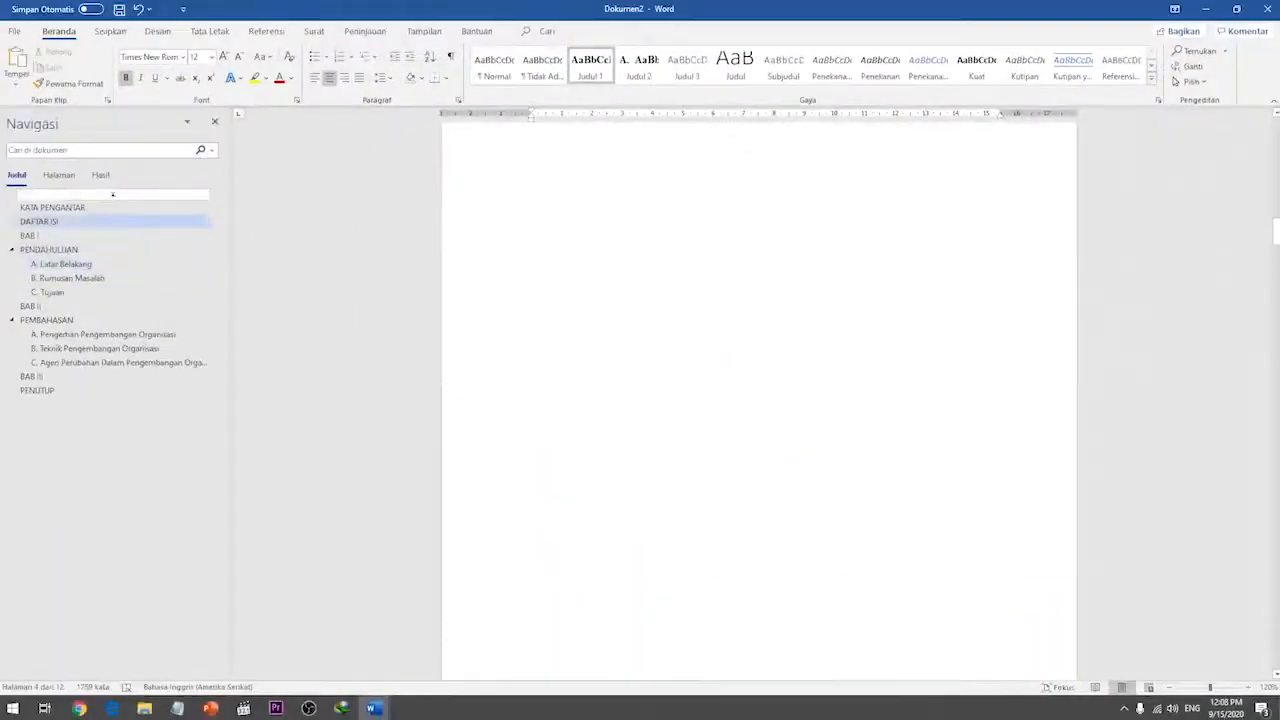
pyautogui.scroll(4, 686, 324)
pyautogui.click(686, 324)
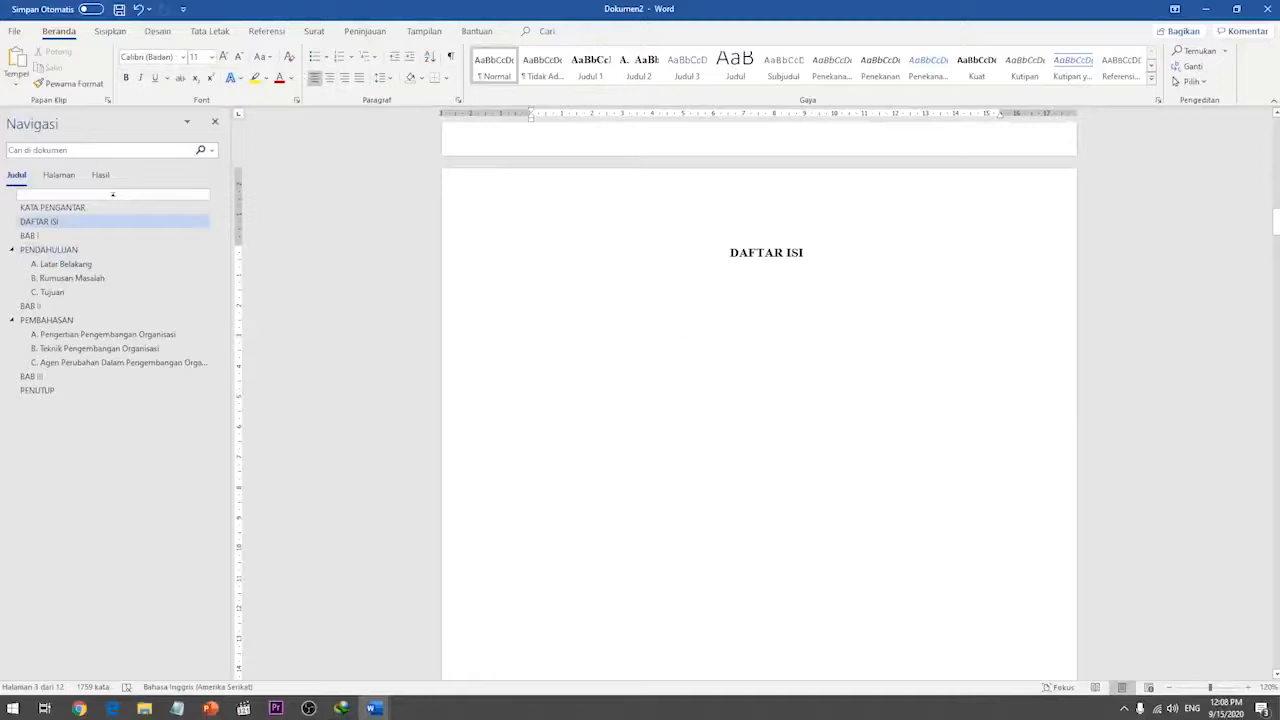
pyautogui.scroll(-1, 686, 324)
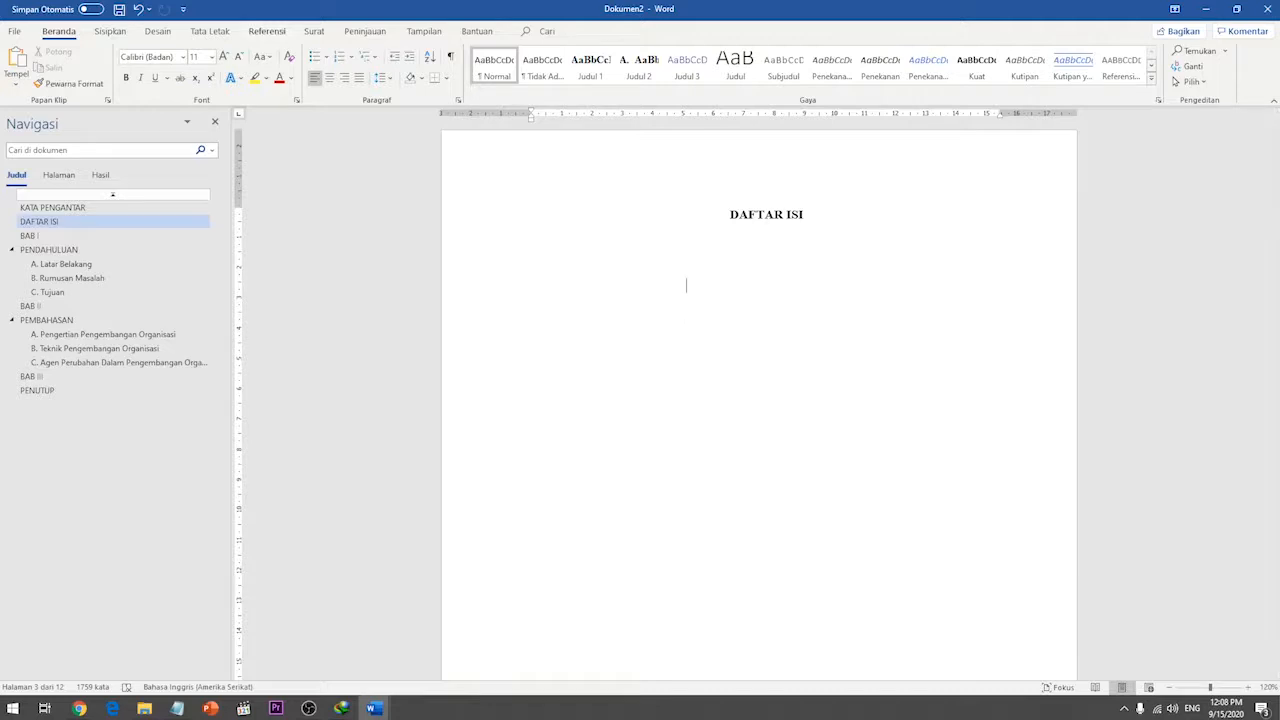
pyautogui.click(210, 31)
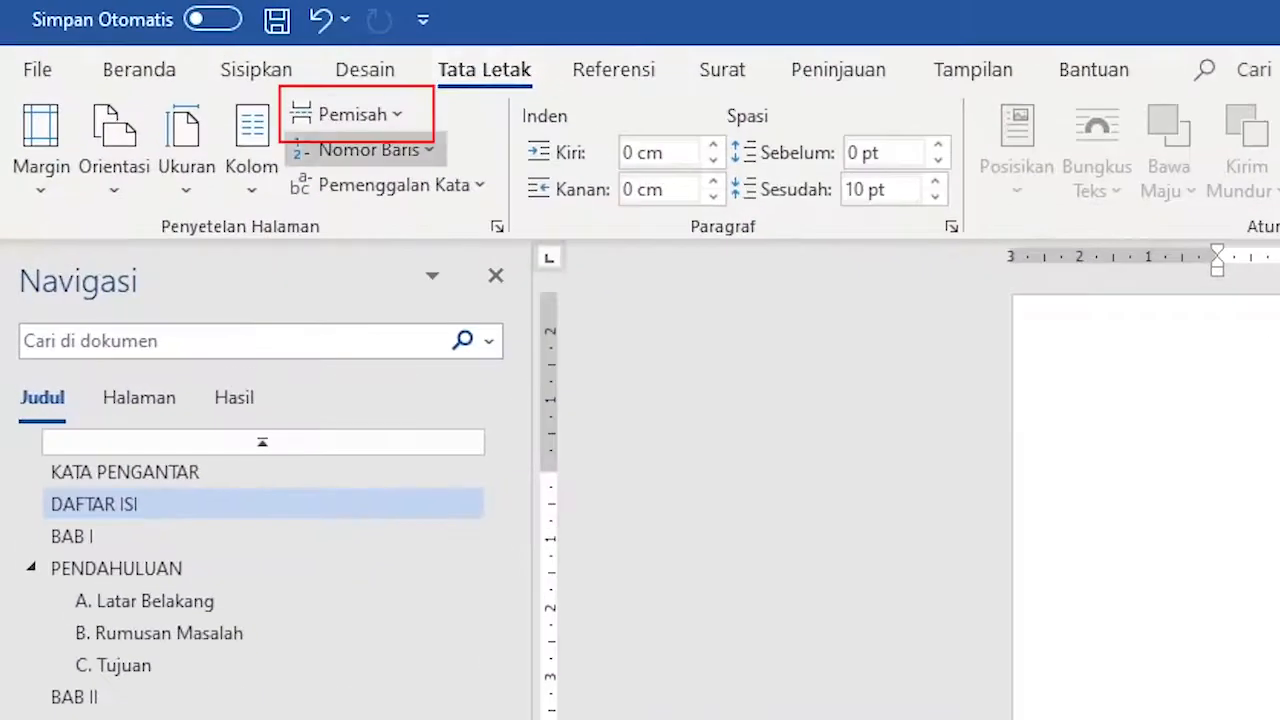
pyautogui.click(352, 114)
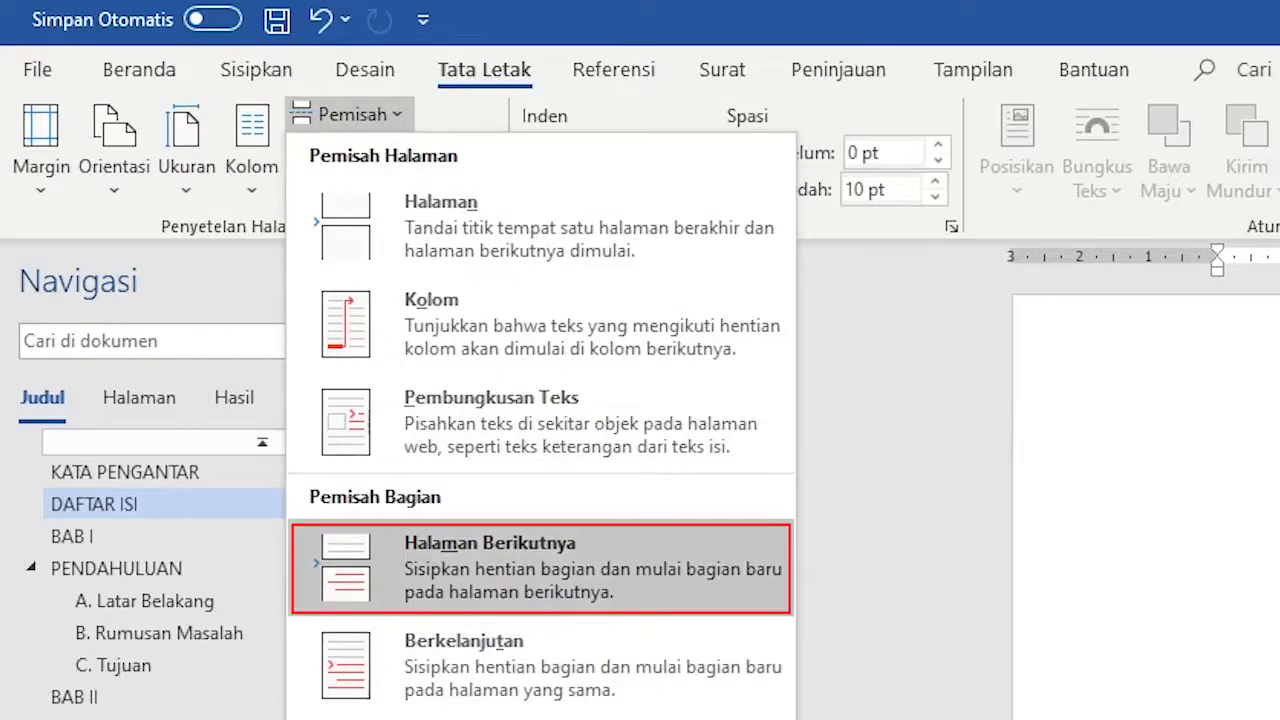
pyautogui.click(540, 568)
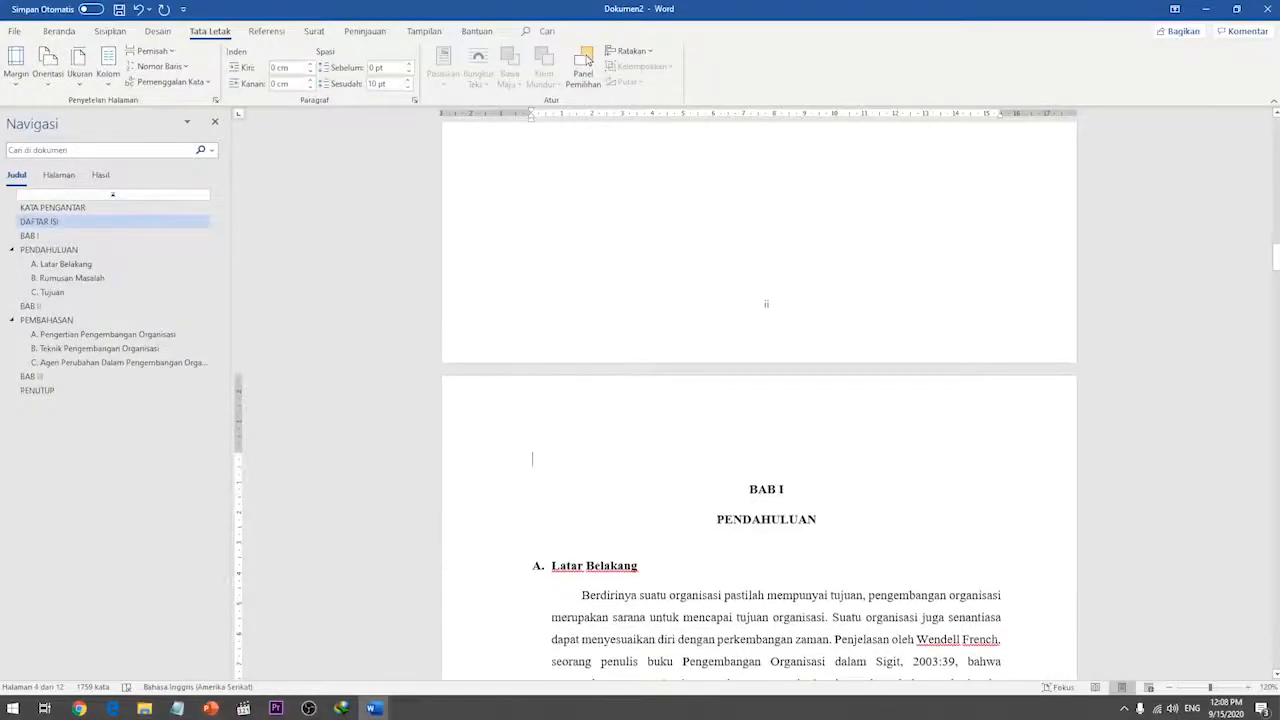
pyautogui.press('Delete')
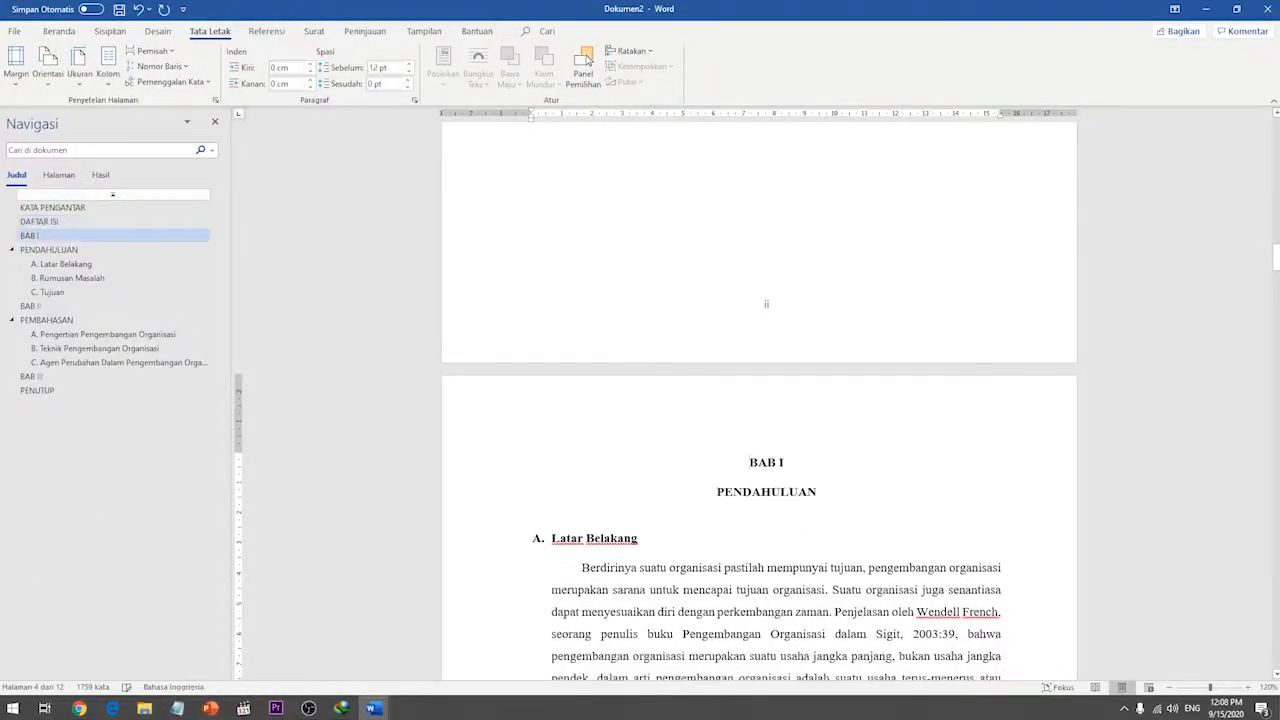
# - Apply the 1, 2, 3, ... number format to the page numbers of the BAB I section and close the footer
pyautogui.scroll(-10, 760, 400)
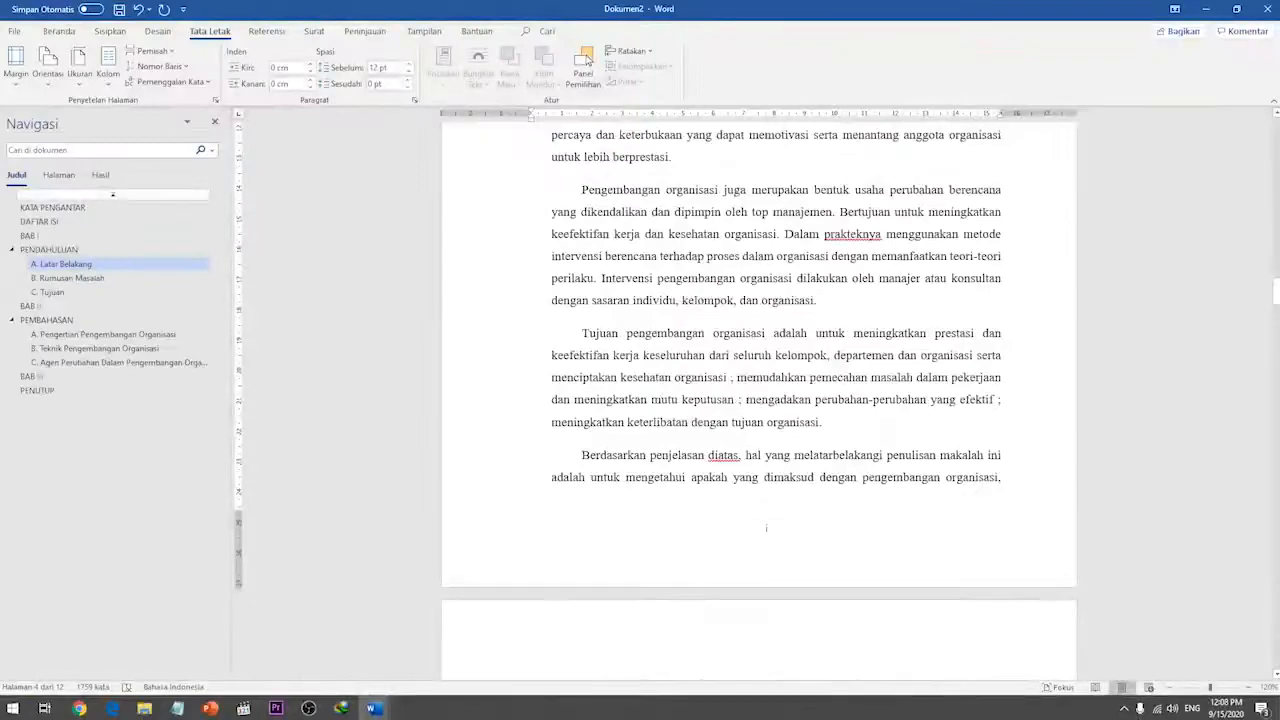
pyautogui.doubleClick(766, 527)
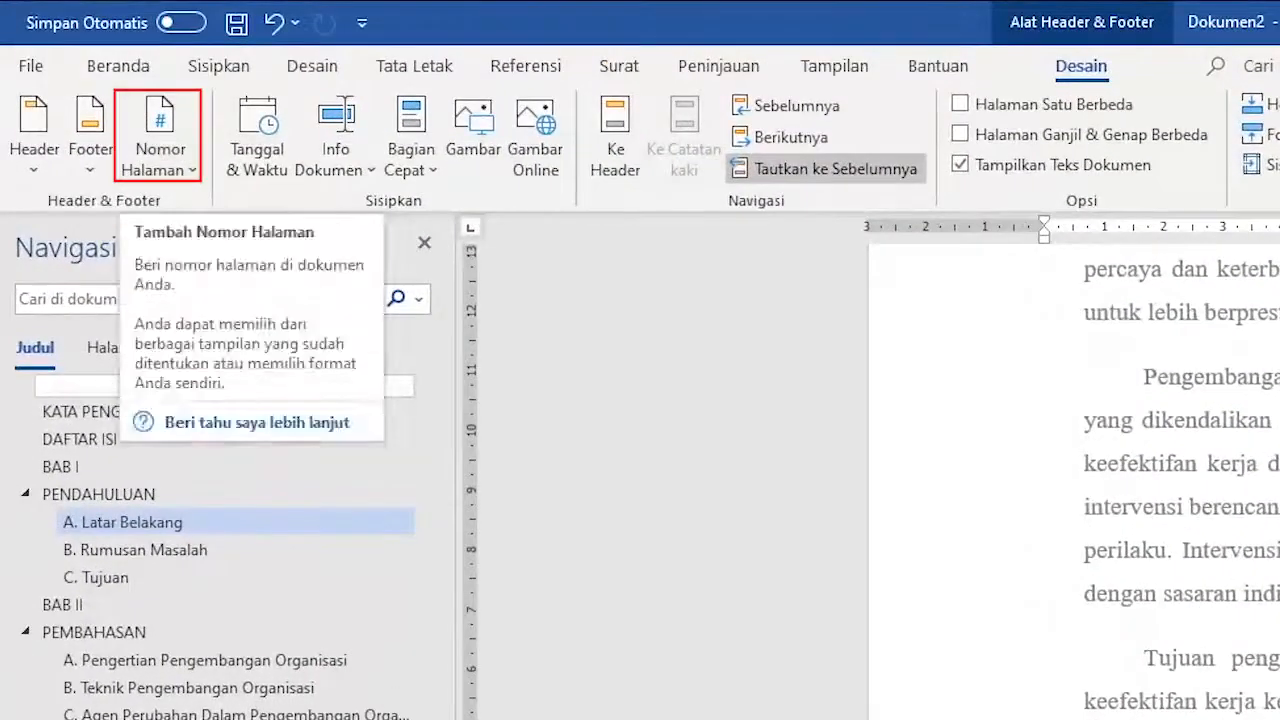
pyautogui.click(160, 150)
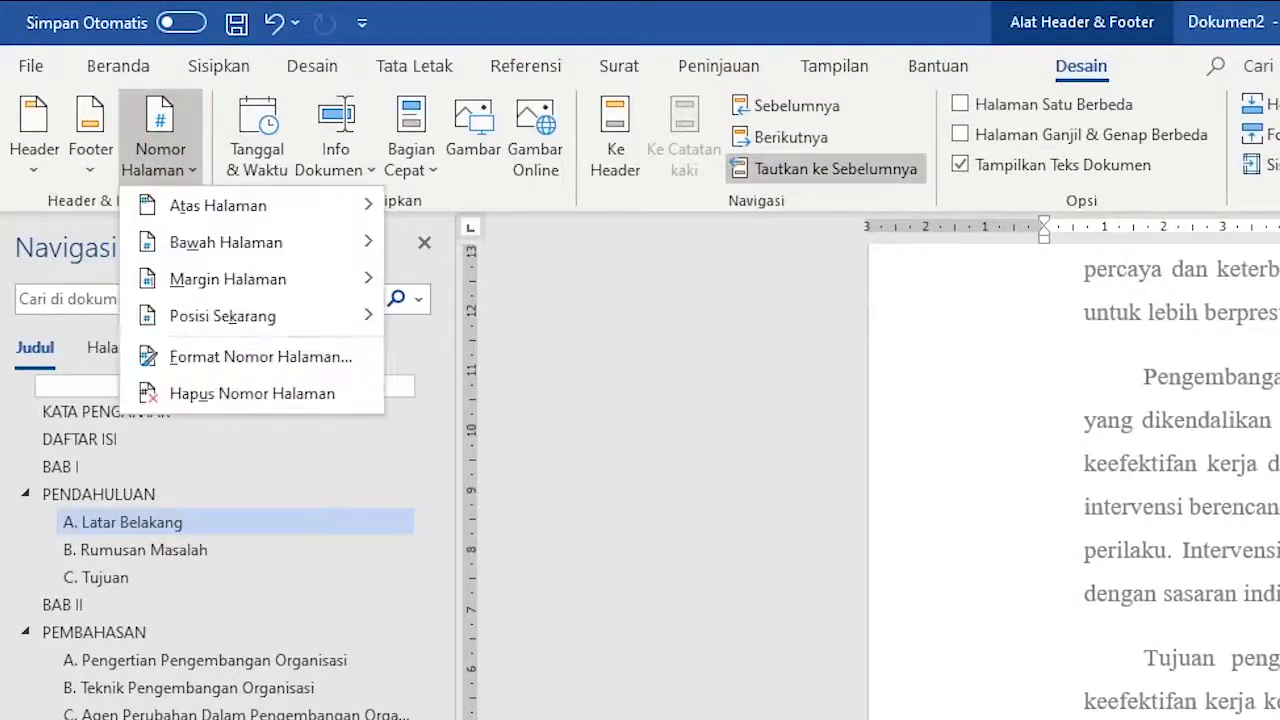
pyautogui.click(260, 356)
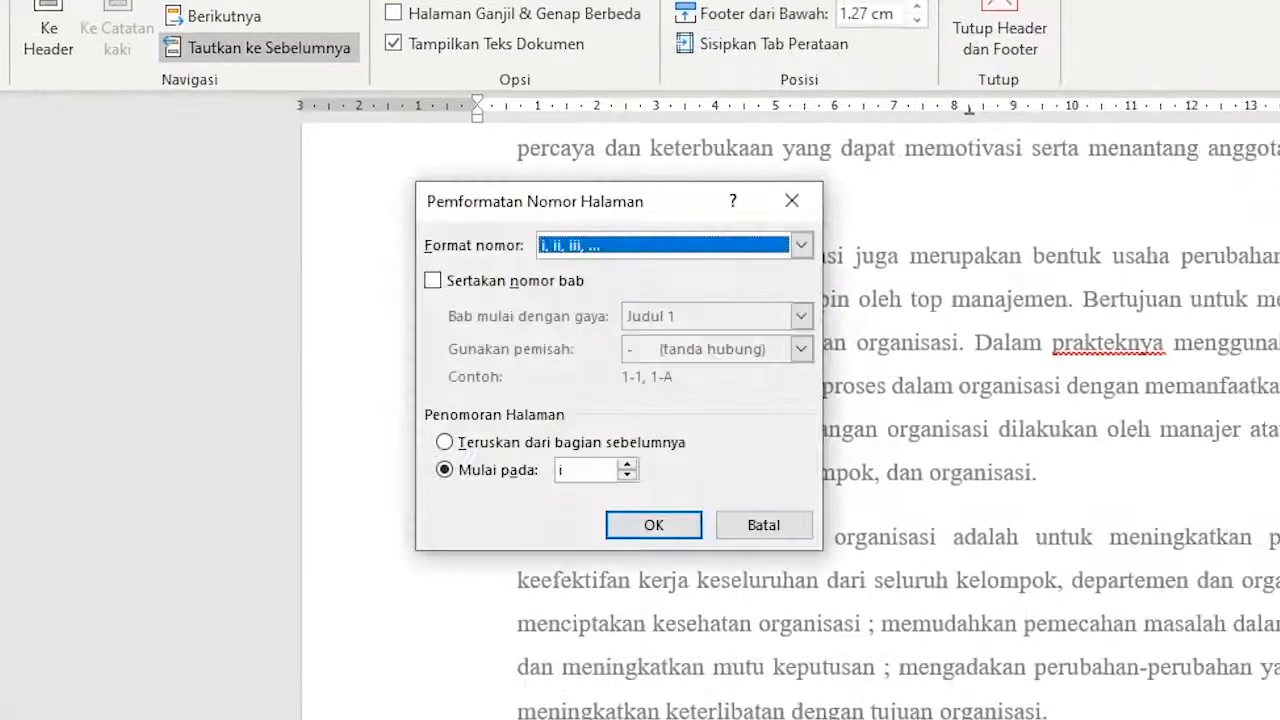
pyautogui.click(801, 245)
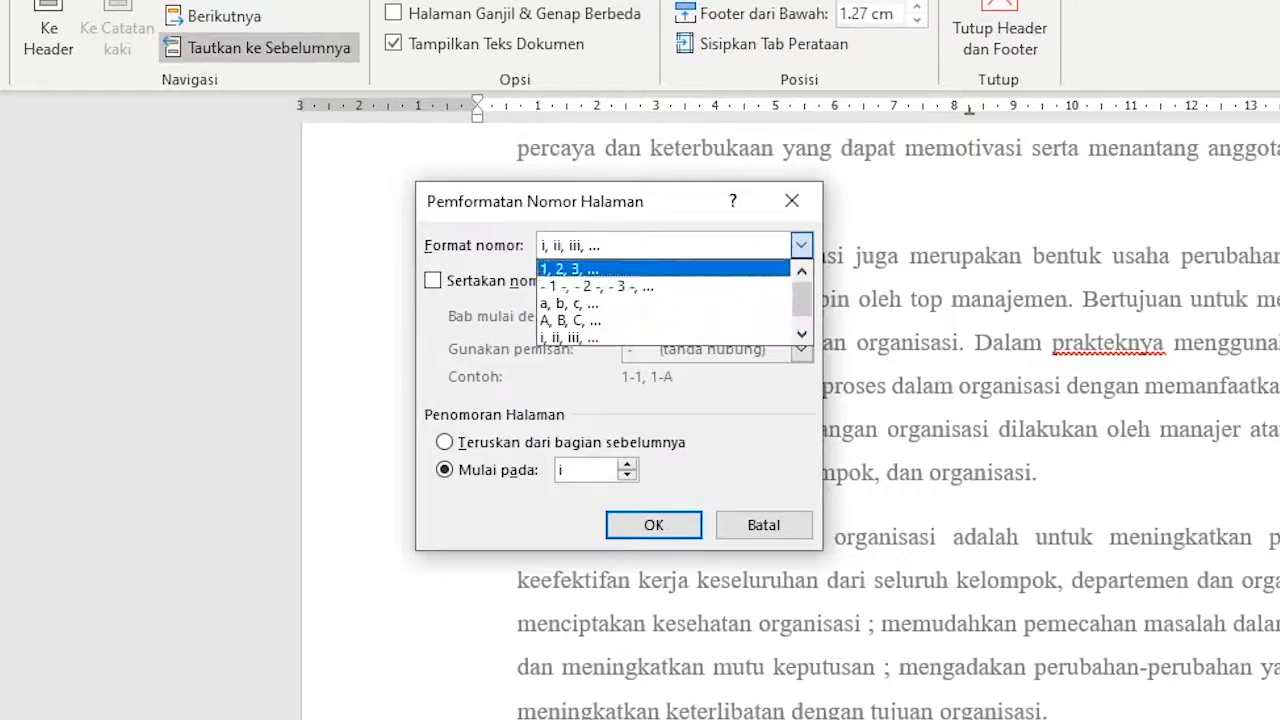
pyautogui.press('Return')
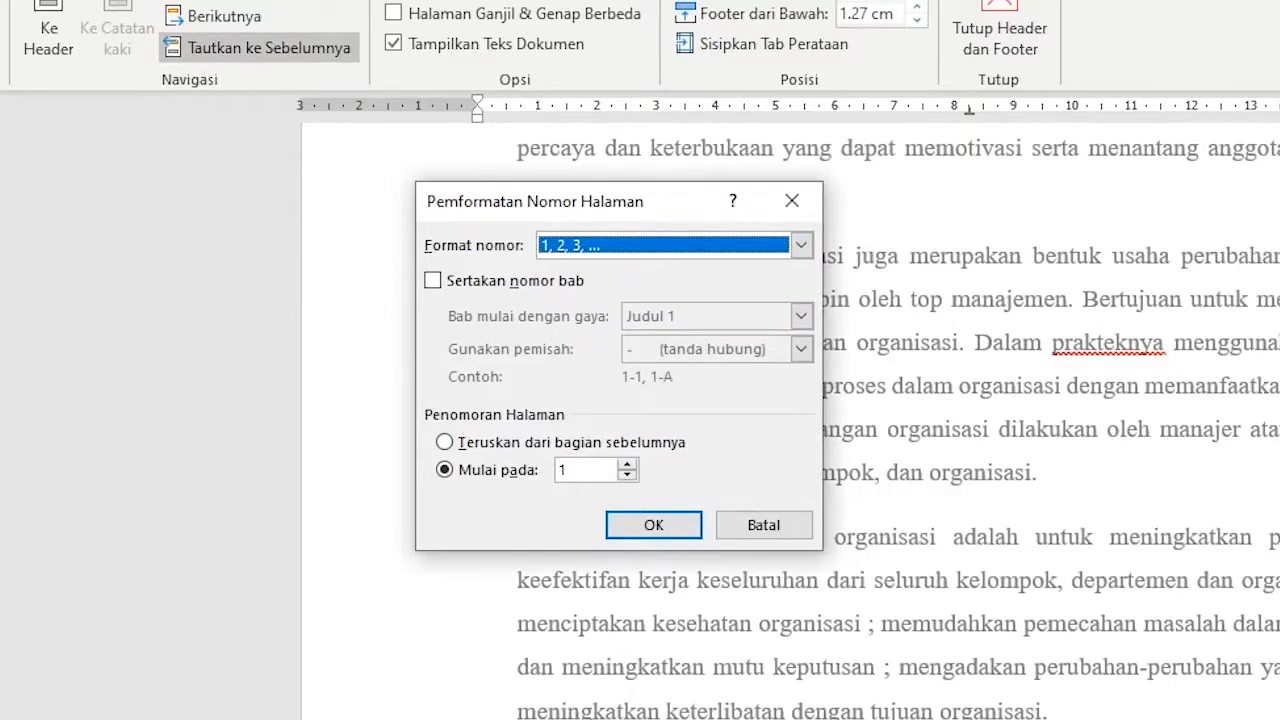
pyautogui.press('Return')
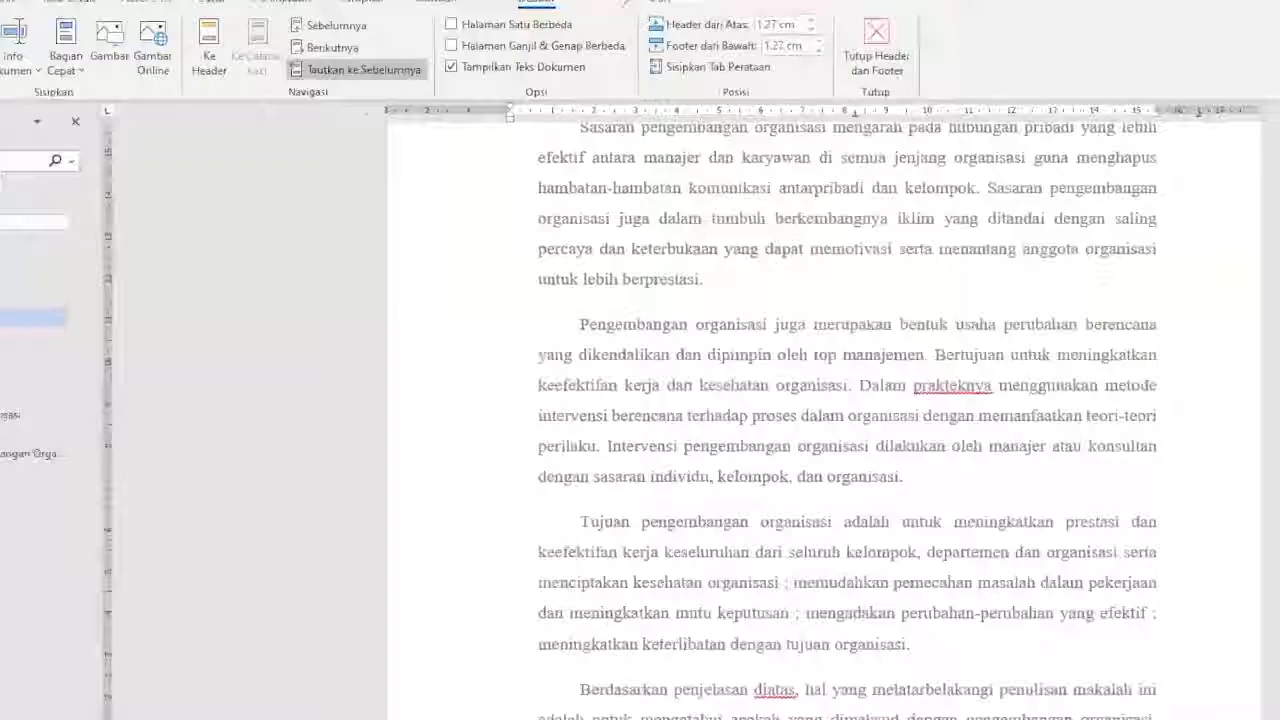
pyautogui.doubleClick(793, 522)
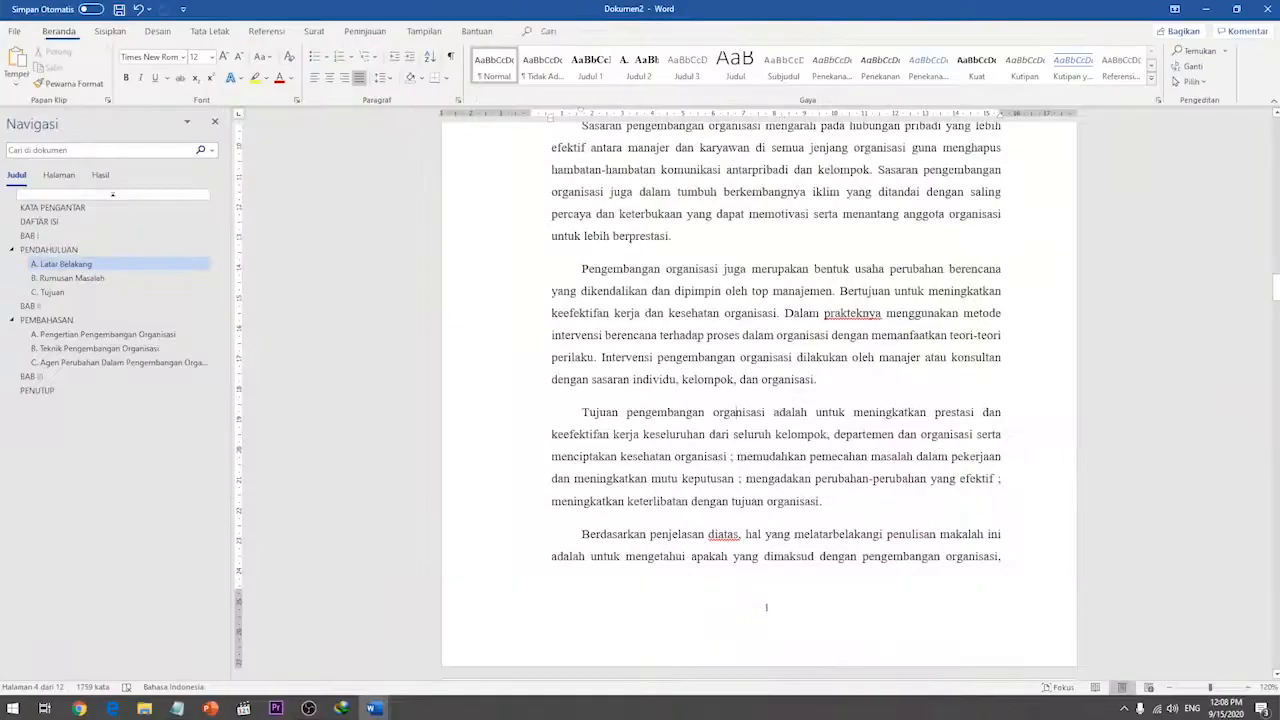
# - Check the page numbering from the first page of BAB I back through DAFTAR ISI and KATA PENGANTAR to the cover
pyautogui.scroll(12, 759, 400)
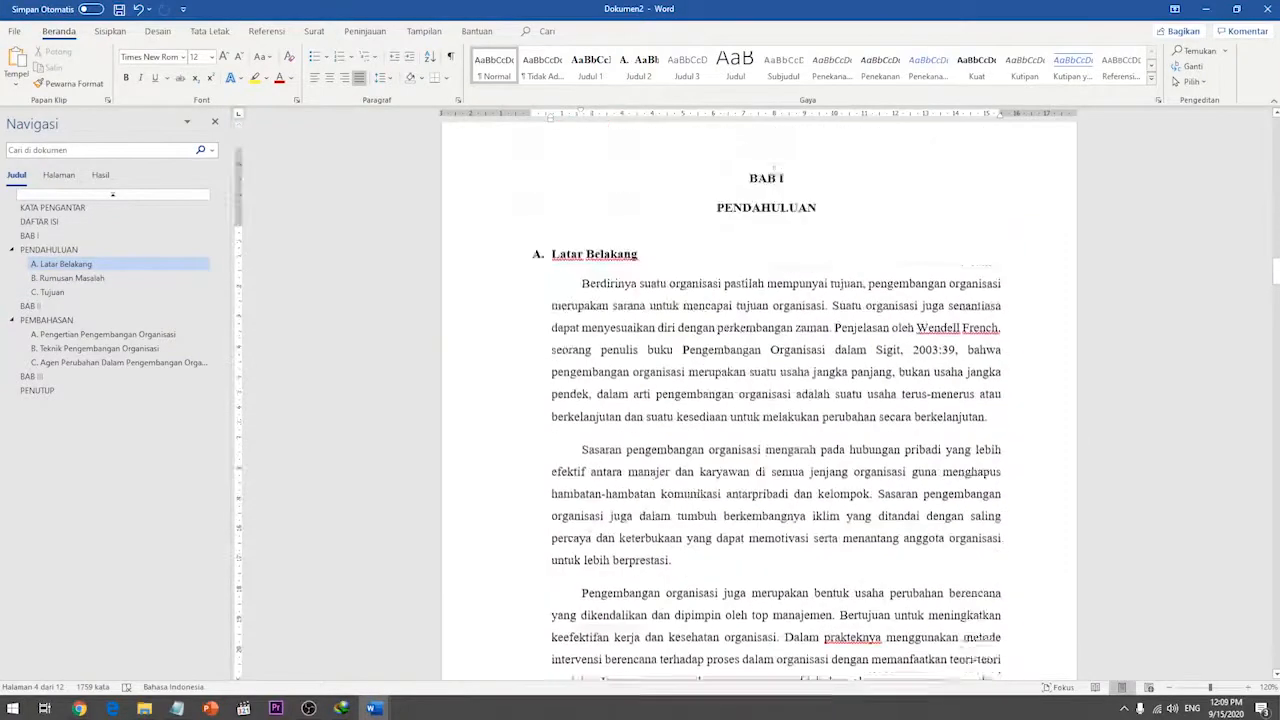
pyautogui.scroll(15, 759, 400)
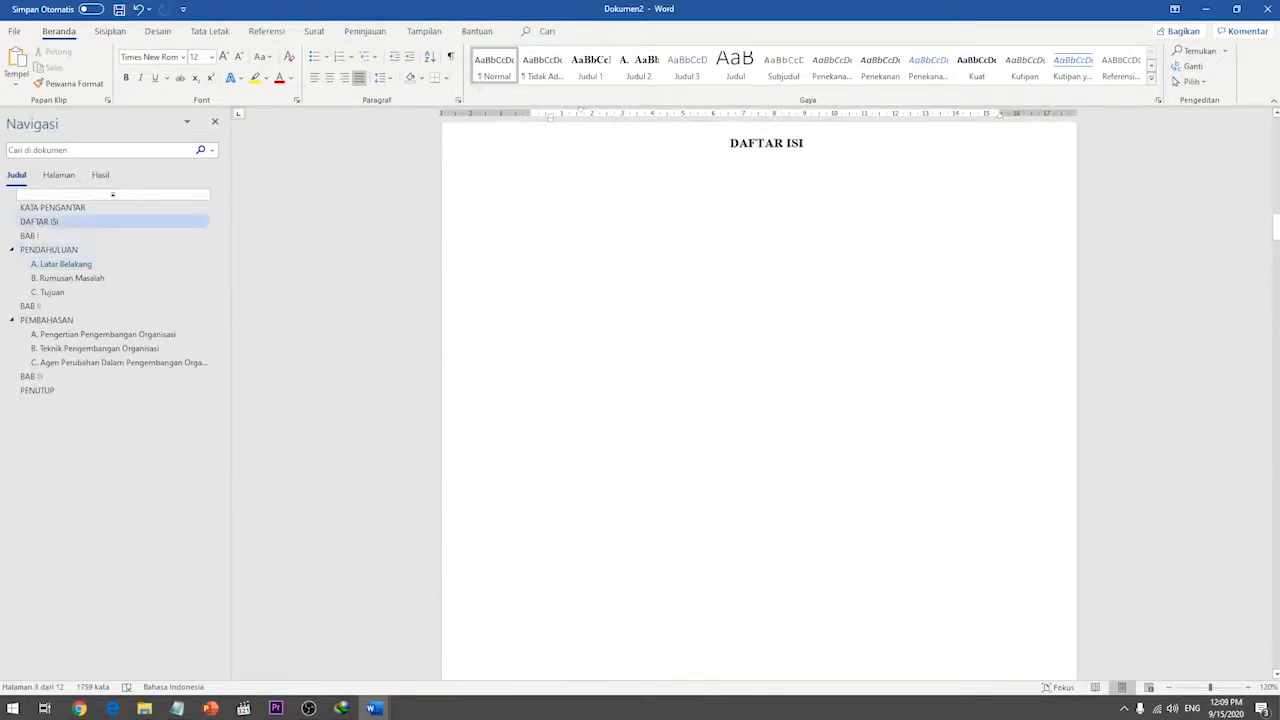
pyautogui.scroll(-15, 759, 400)
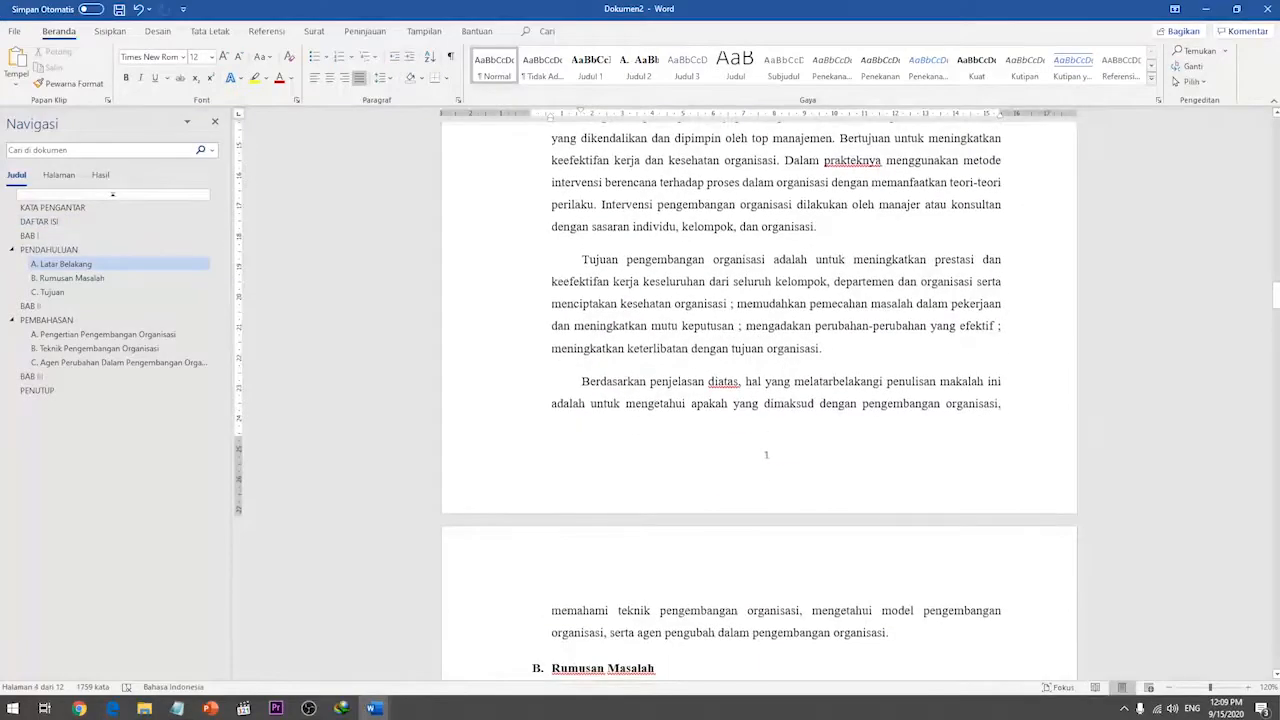
pyautogui.scroll(15, 759, 400)
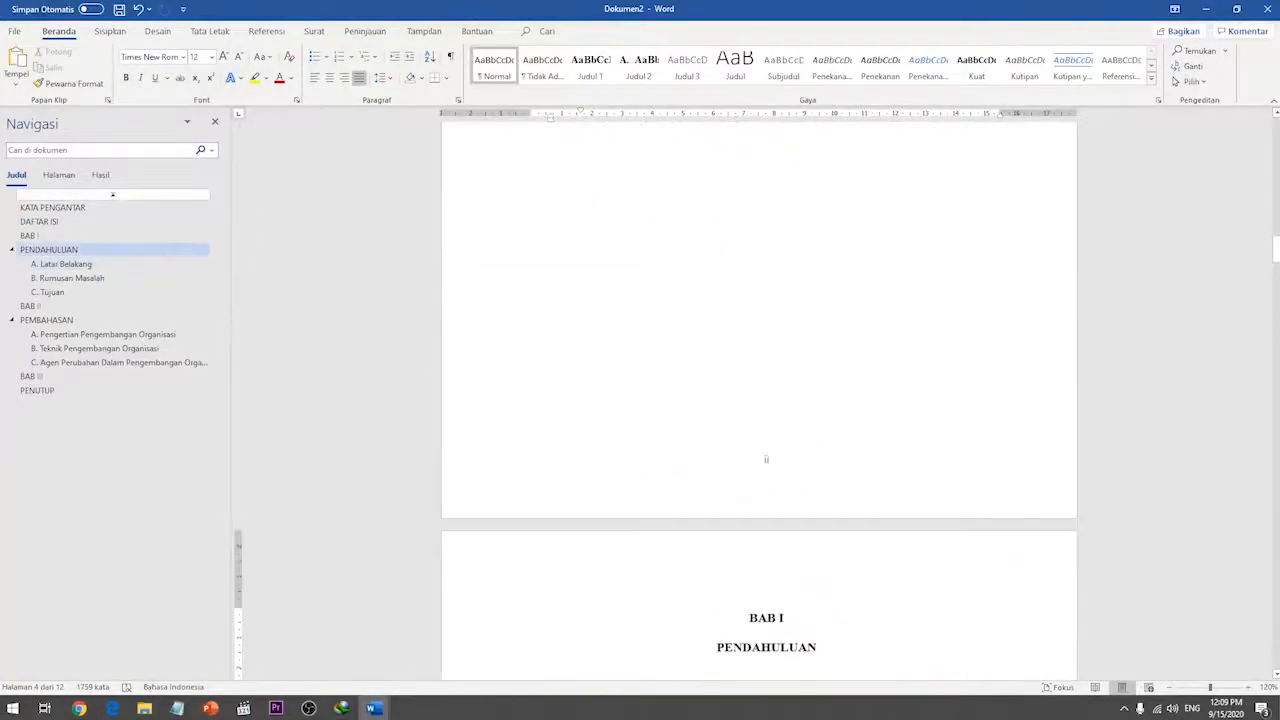
pyautogui.scroll(10, 759, 400)
pyautogui.scroll(-5, 759, 400)
pyautogui.scroll(-5, 763, 500)
pyautogui.scroll(10, 763, 500)
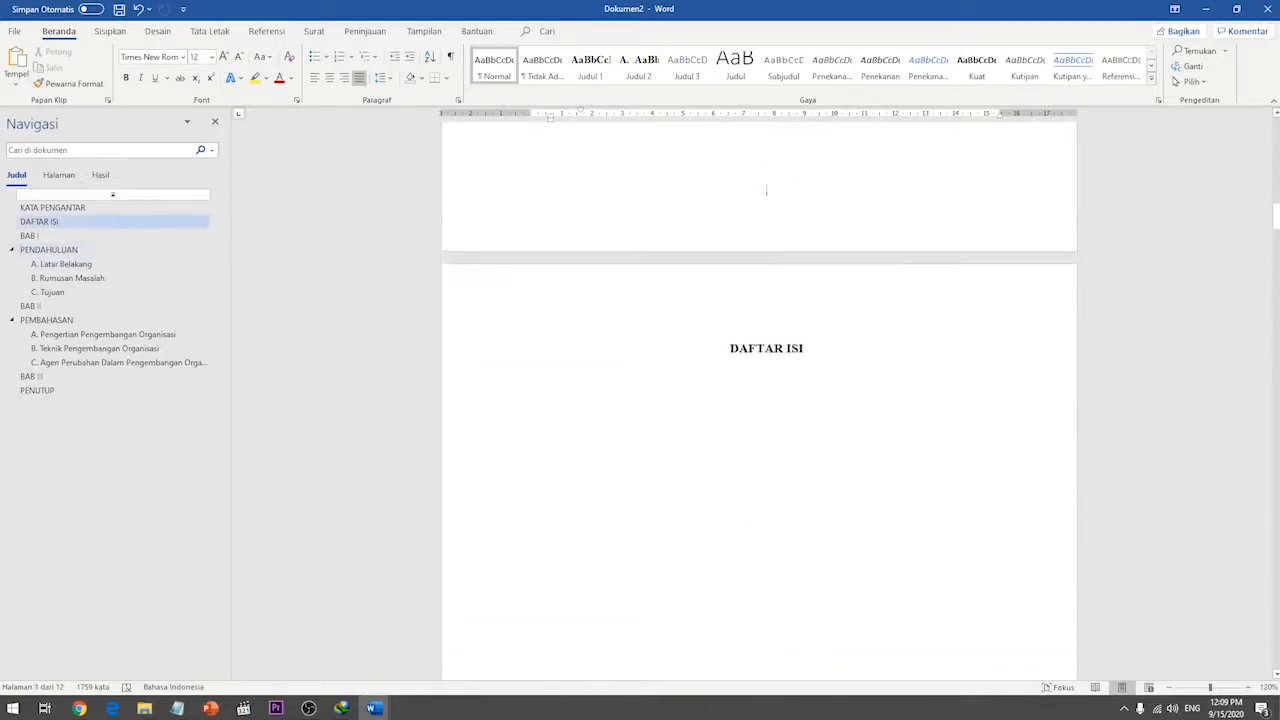
pyautogui.scroll(15, 766, 622)
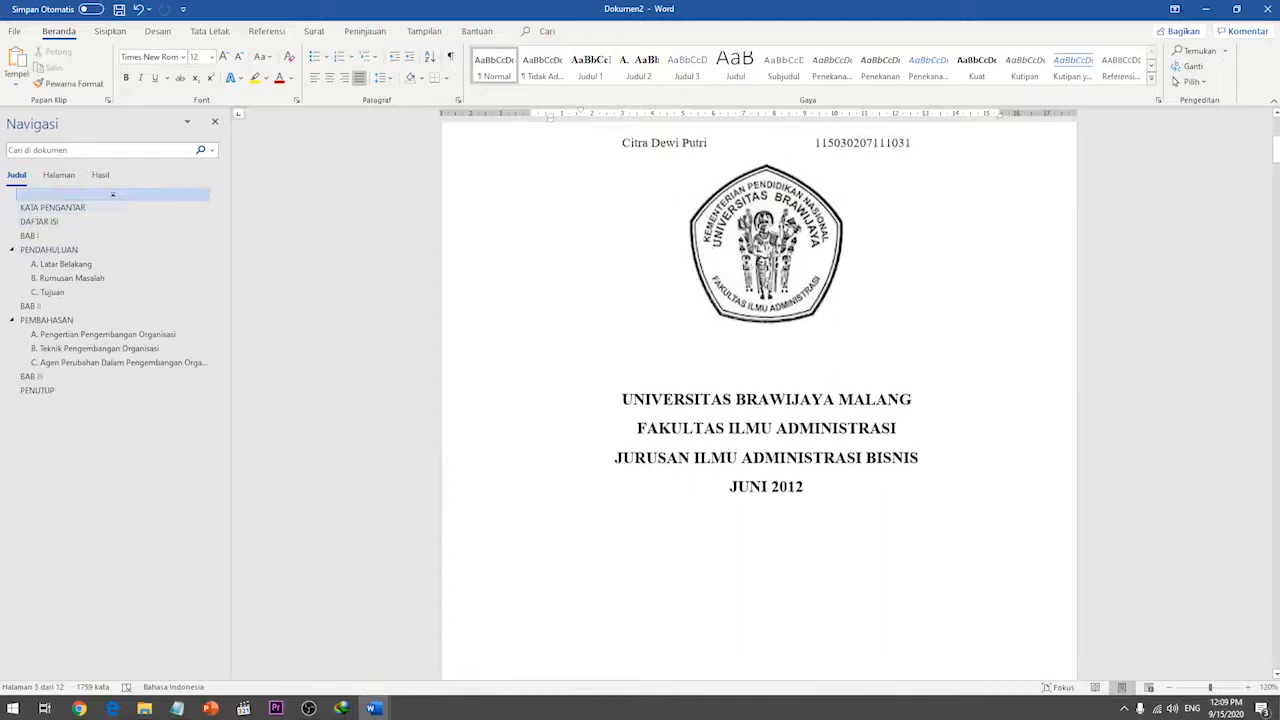
pyautogui.scroll(3, 760, 400)
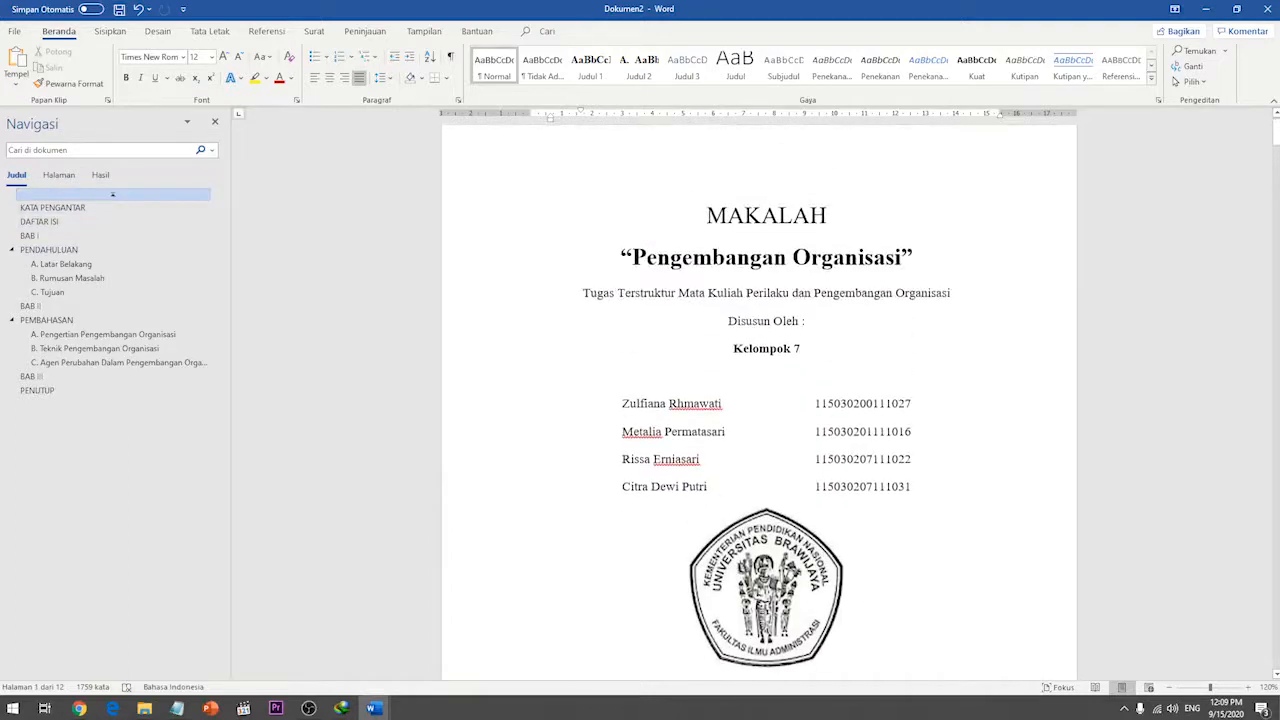
pyautogui.scroll(-3, 760, 400)
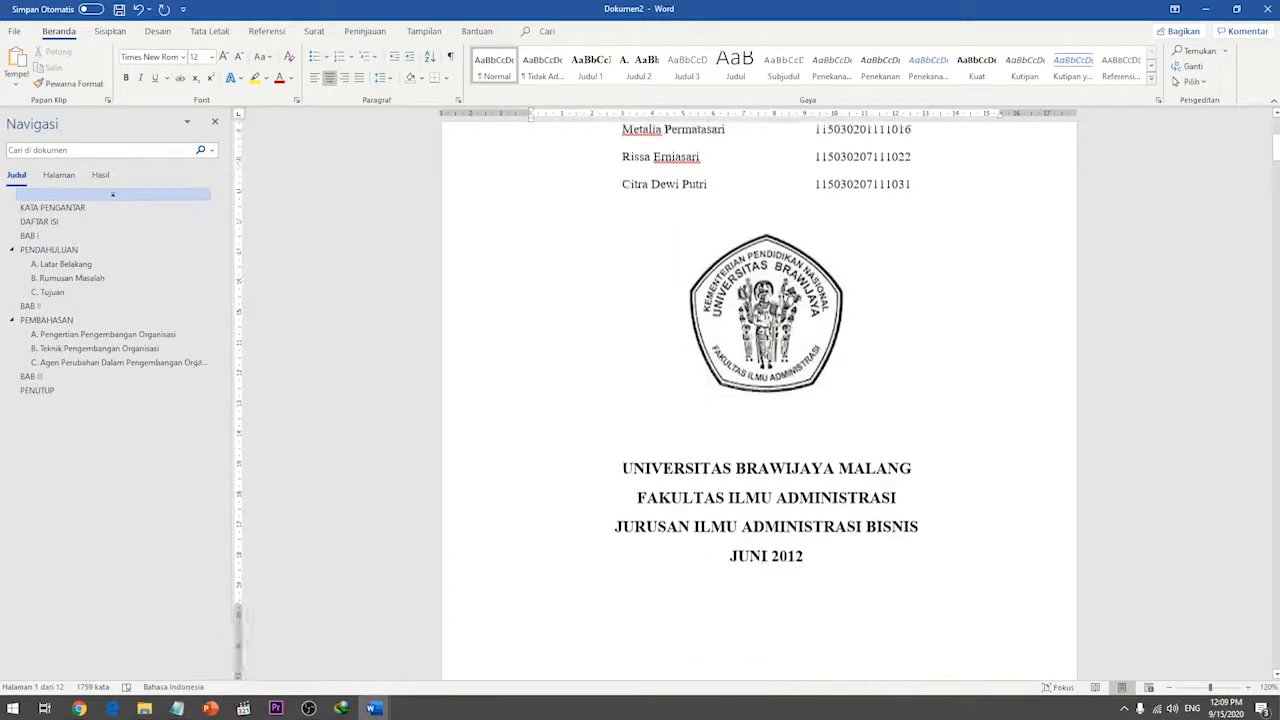
# - Insert the built-in automatic table of contents Daftar Isi Otomatis 2 below the DAFTAR ISI heading
pyautogui.scroll(-10, 766, 502)
pyautogui.scroll(-10, 766, 502)
pyautogui.scroll(5, 766, 498)
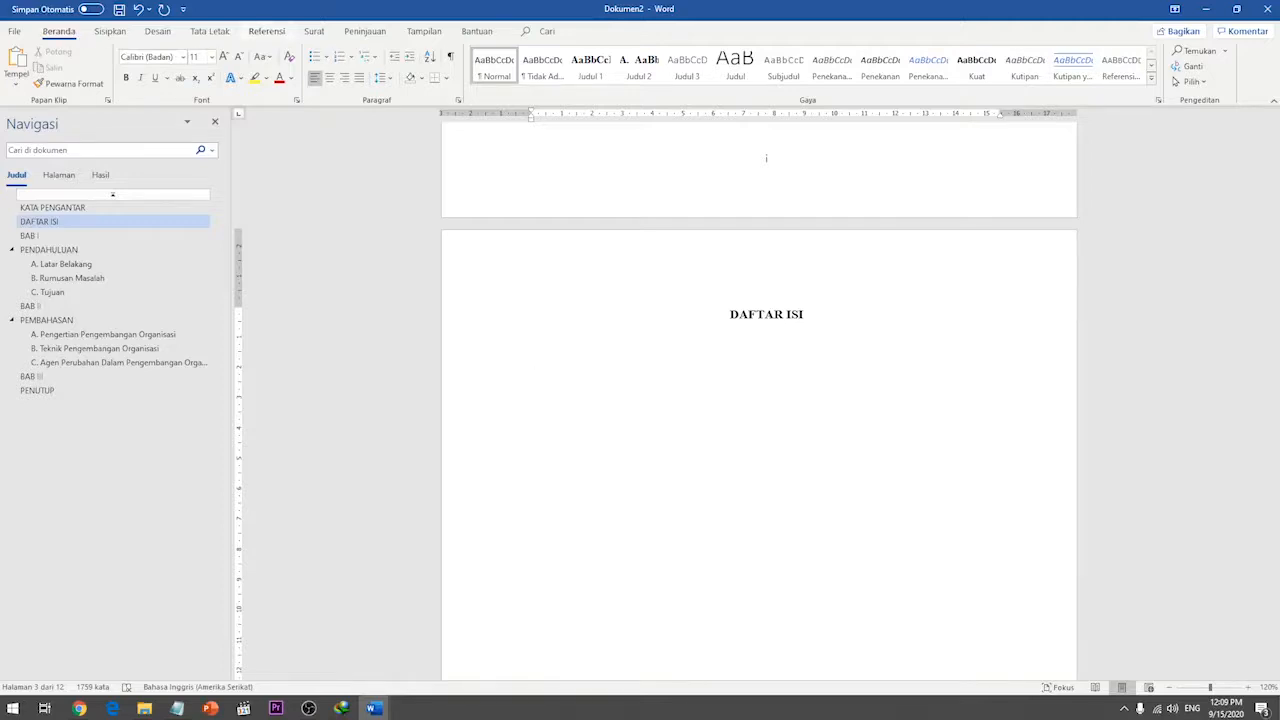
pyautogui.click(267, 31)
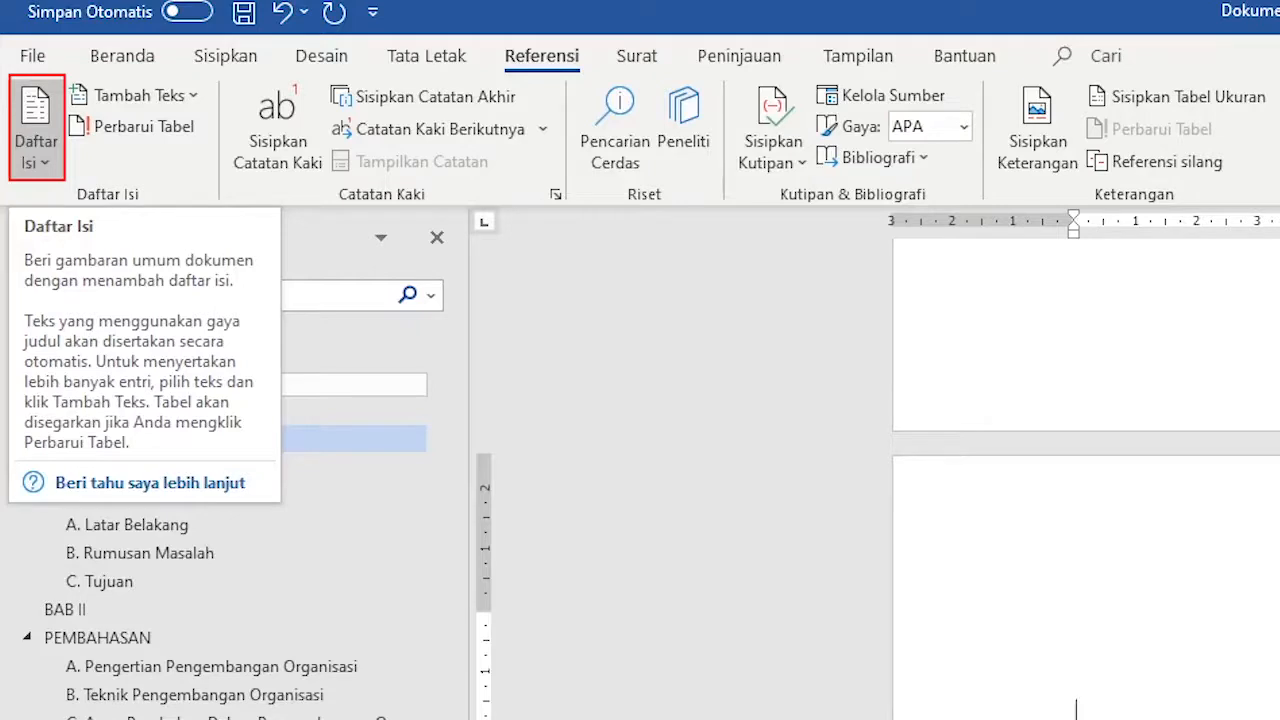
pyautogui.click(134, 127)
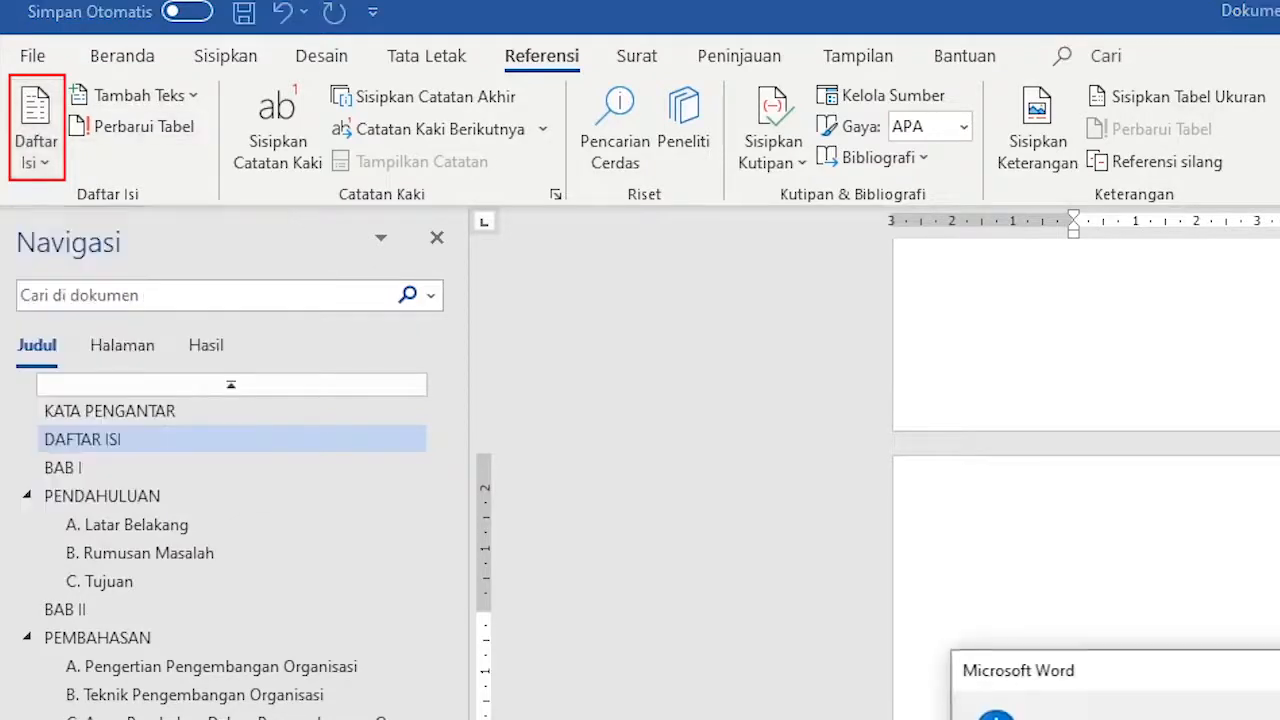
pyautogui.press('Return')
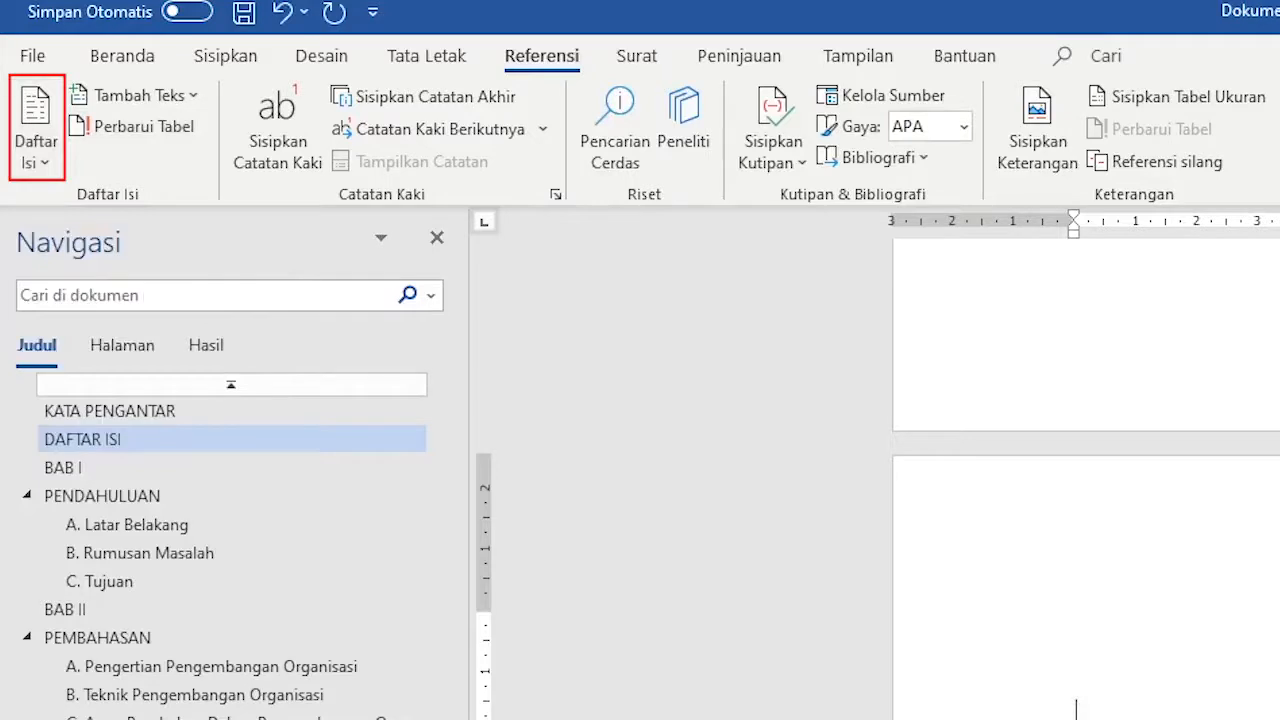
pyautogui.click(36, 130)
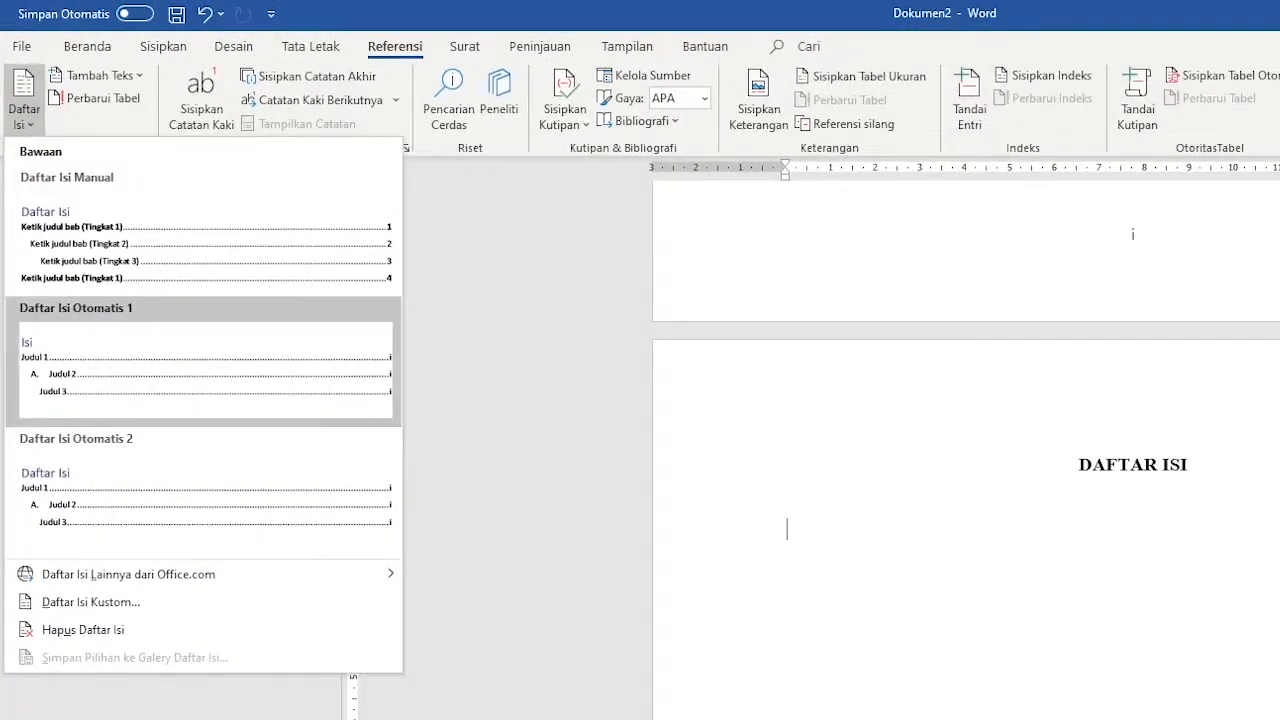
pyautogui.click(205, 490)
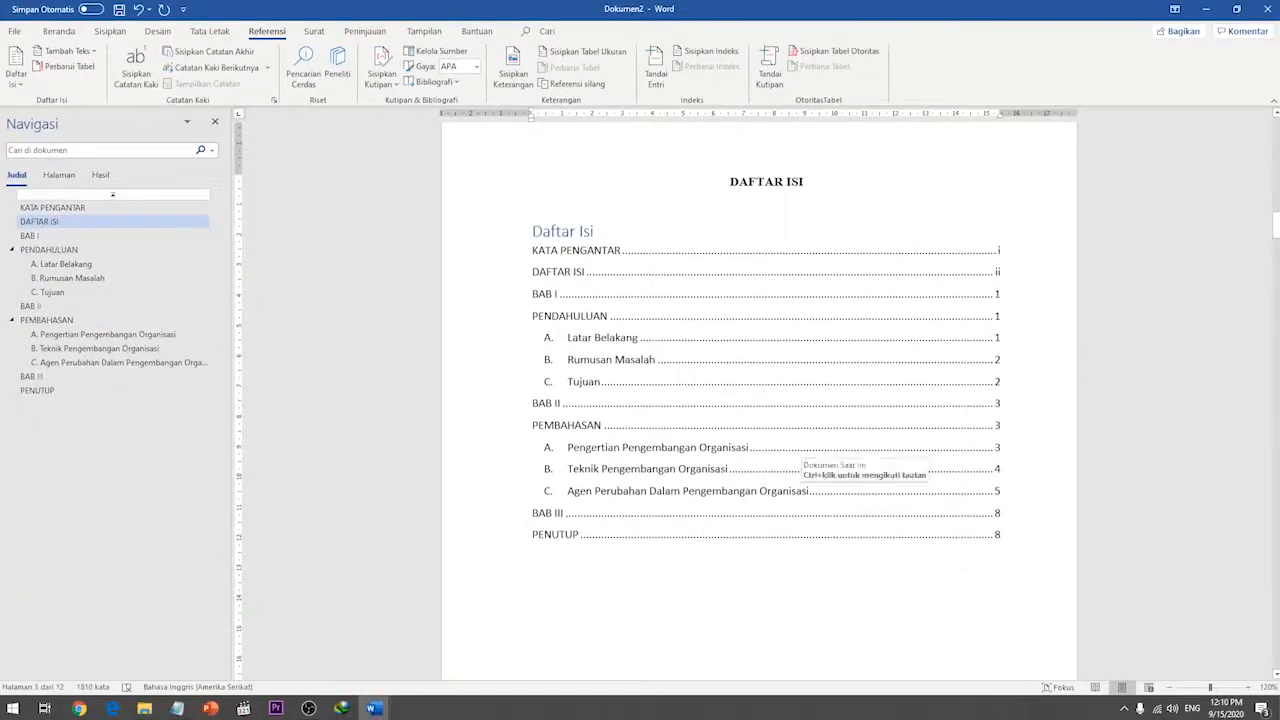
# - Delete the table of contents' built-in "Daftar Isi" title and the spare empty line above the entries
pyautogui.scroll(4, 802, 490)
pyautogui.scroll(-4, 802, 490)
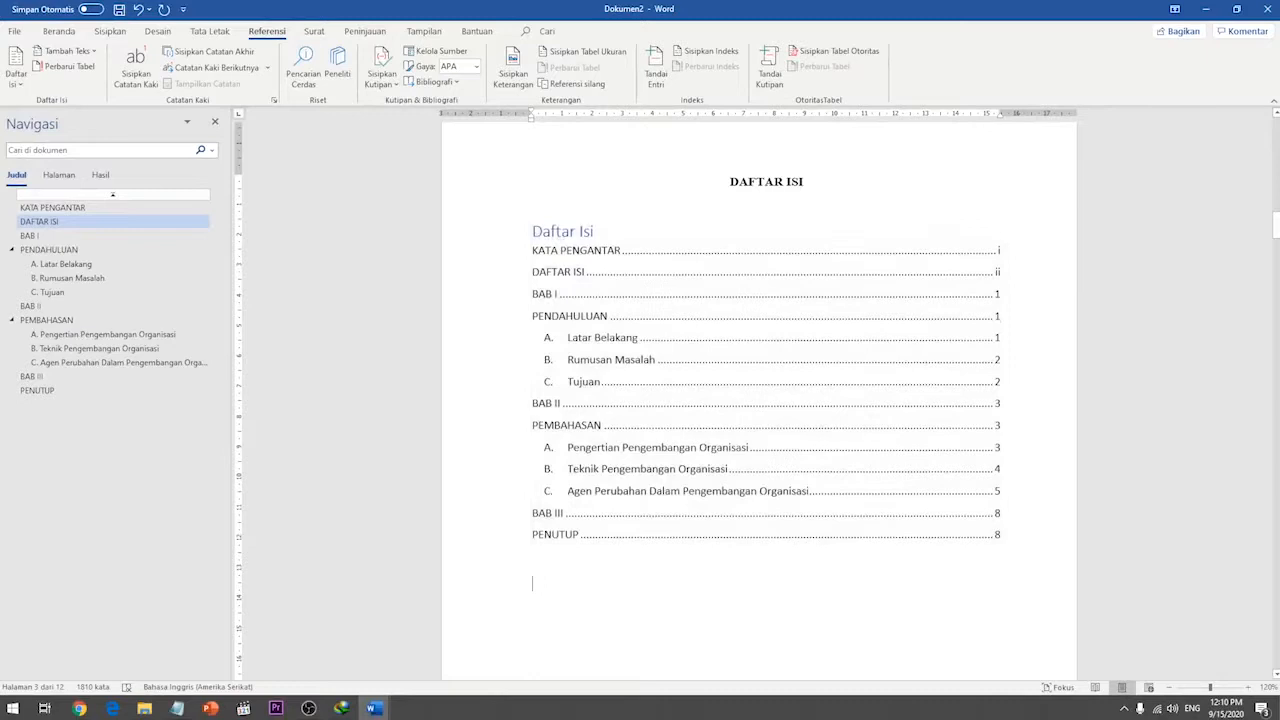
pyautogui.click(766, 403)
pyautogui.click(596, 231)
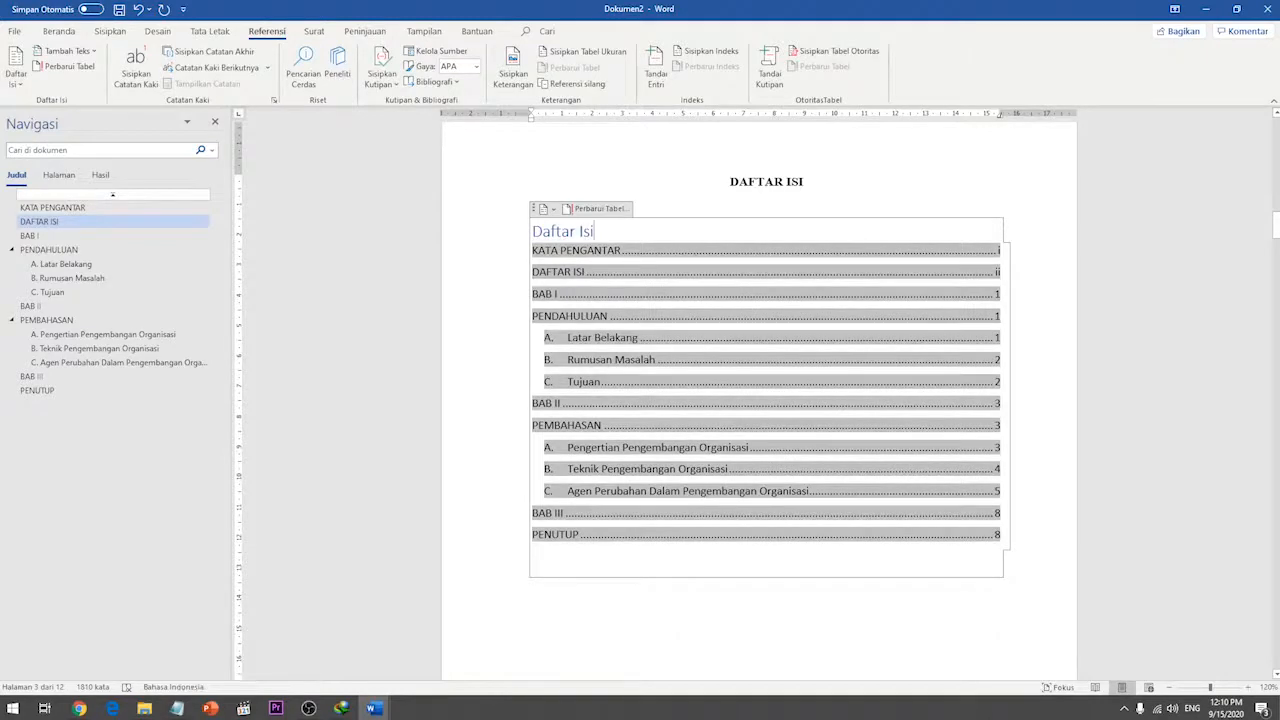
pyautogui.press('BackSpace')
pyautogui.press('BackSpace')
pyautogui.press('BackSpace')
pyautogui.press('BackSpace')
pyautogui.press('BackSpace')
pyautogui.press('BackSpace')
pyautogui.press('BackSpace')
pyautogui.press('BackSpace')
pyautogui.press('BackSpace')
pyautogui.press('BackSpace')
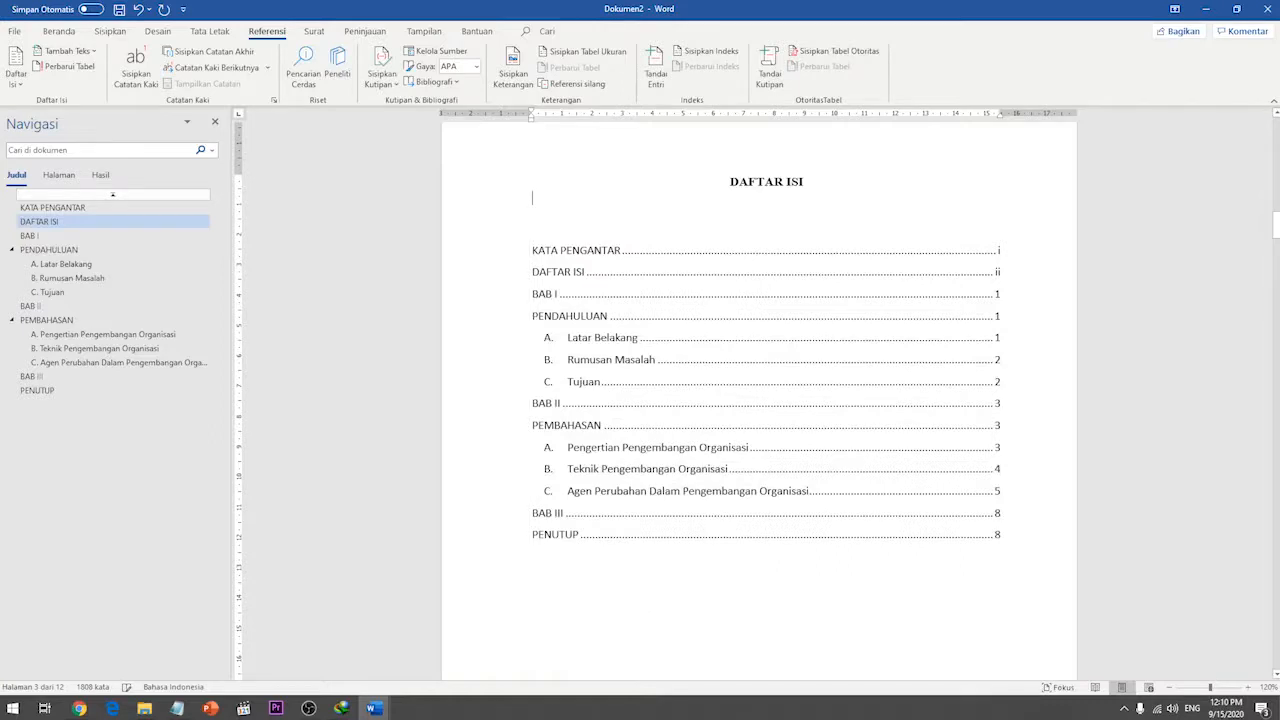
pyautogui.press('BackSpace')
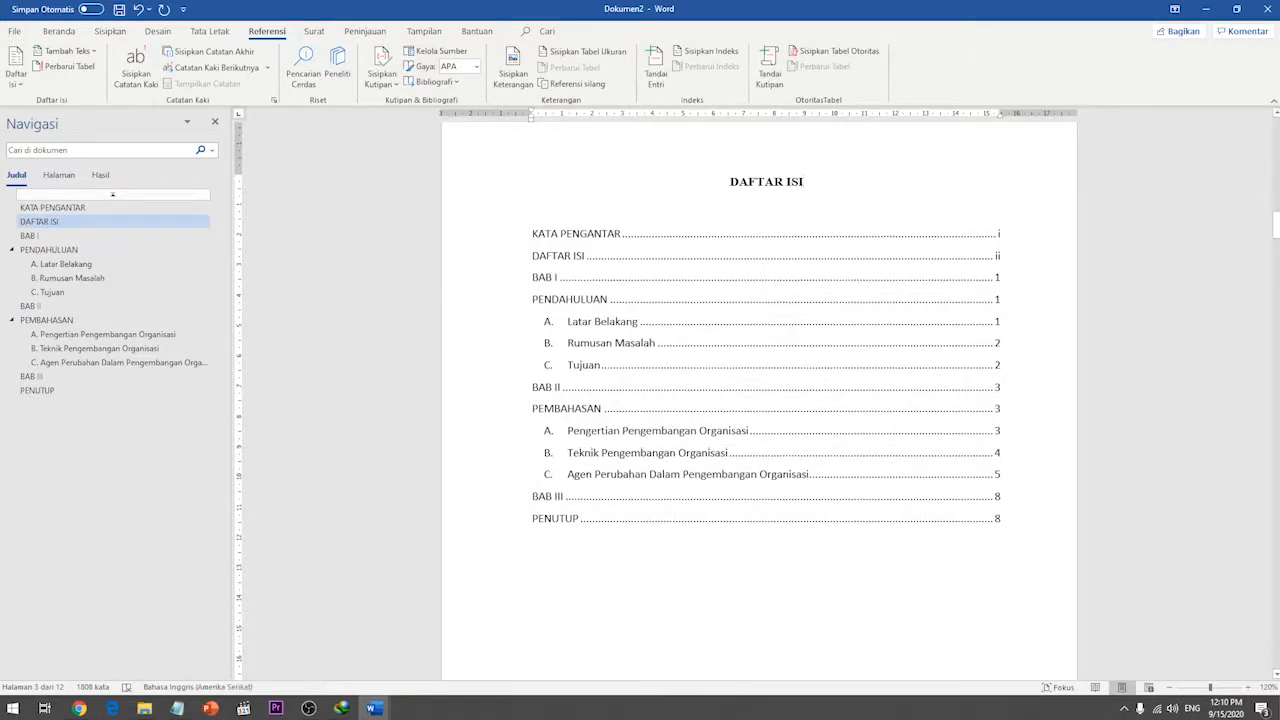
# - Enter a short row of dots on the empty line below the table of contents
pyautogui.click(593, 299)
pyautogui.click(532, 594)
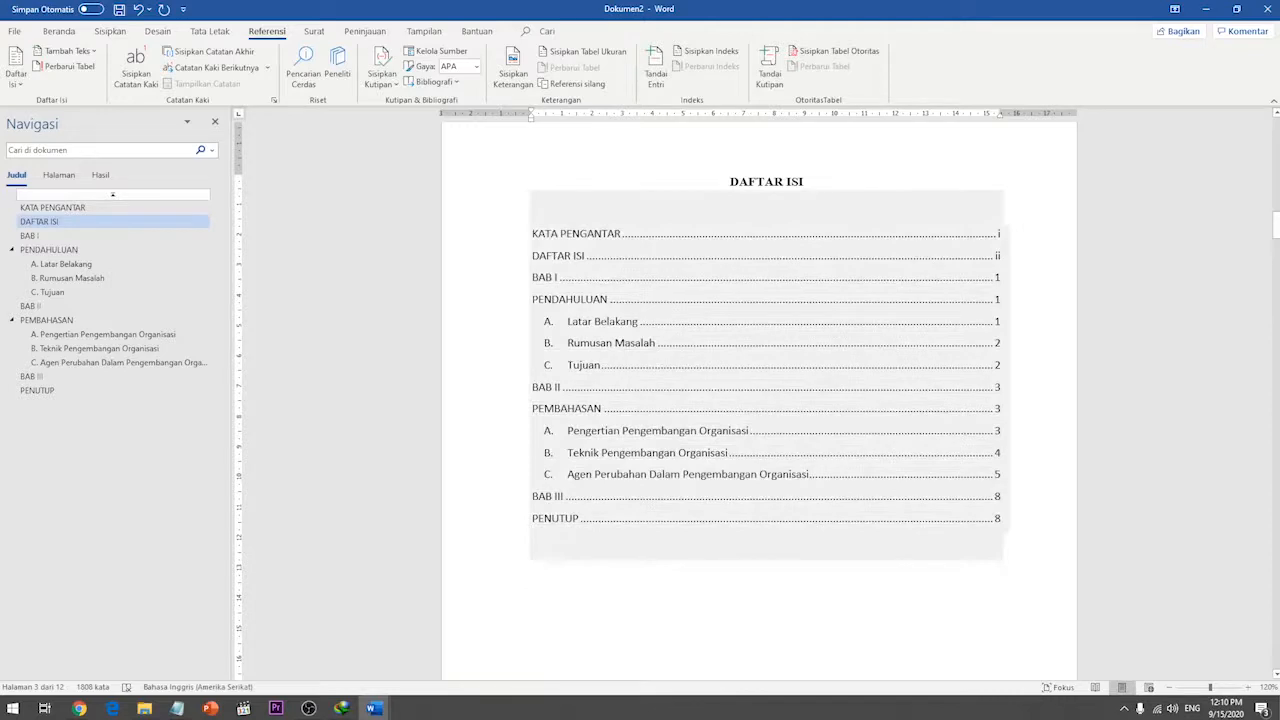
pyautogui.write('........')
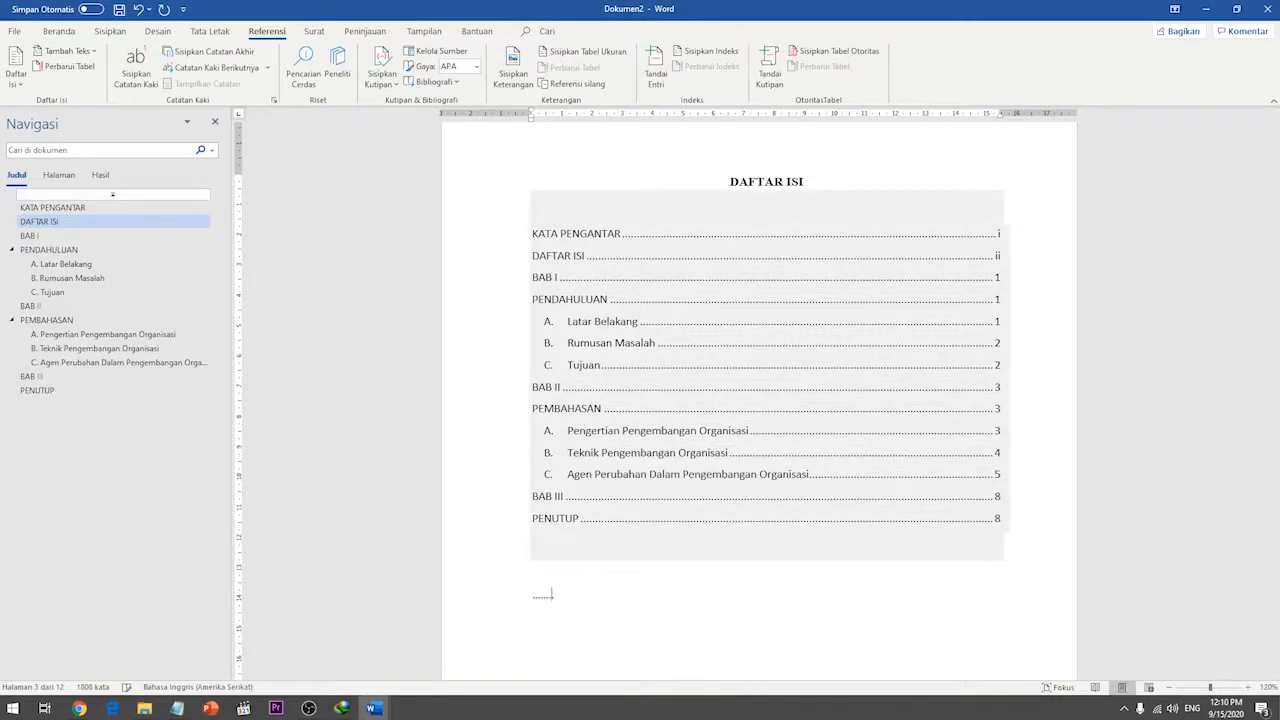
# - Delete the row of dots from the line below the table of contents
pyautogui.press('BackSpace')
pyautogui.press('BackSpace')
pyautogui.press('BackSpace')
pyautogui.press('BackSpace')
pyautogui.press('BackSpace')
pyautogui.press('BackSpace')
pyautogui.press('BackSpace')
pyautogui.press('BackSpace')
pyautogui.press('BackSpace')
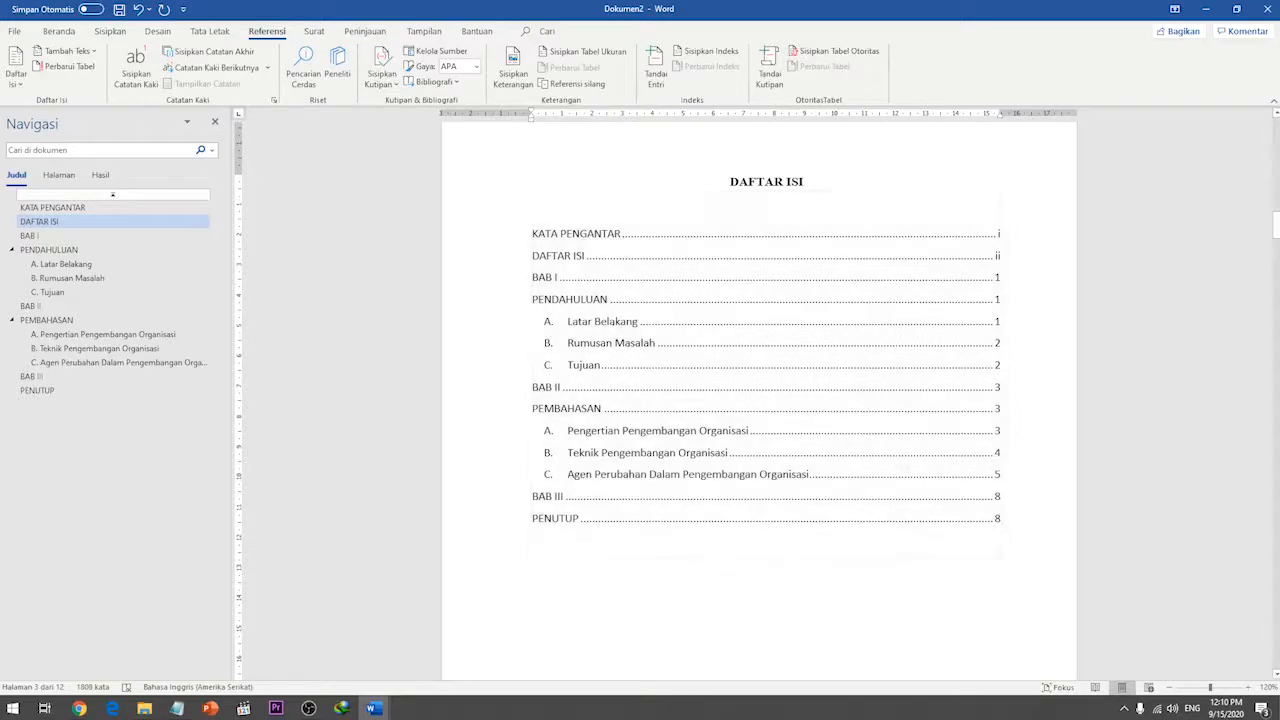
# - Format all table of contents entries, from KATA PENGANTAR to PENUTUP, in Times New Roman at size 12
pyautogui.click(601, 365)
pyautogui.moveTo(518, 518); pyautogui.dragTo(518, 234)
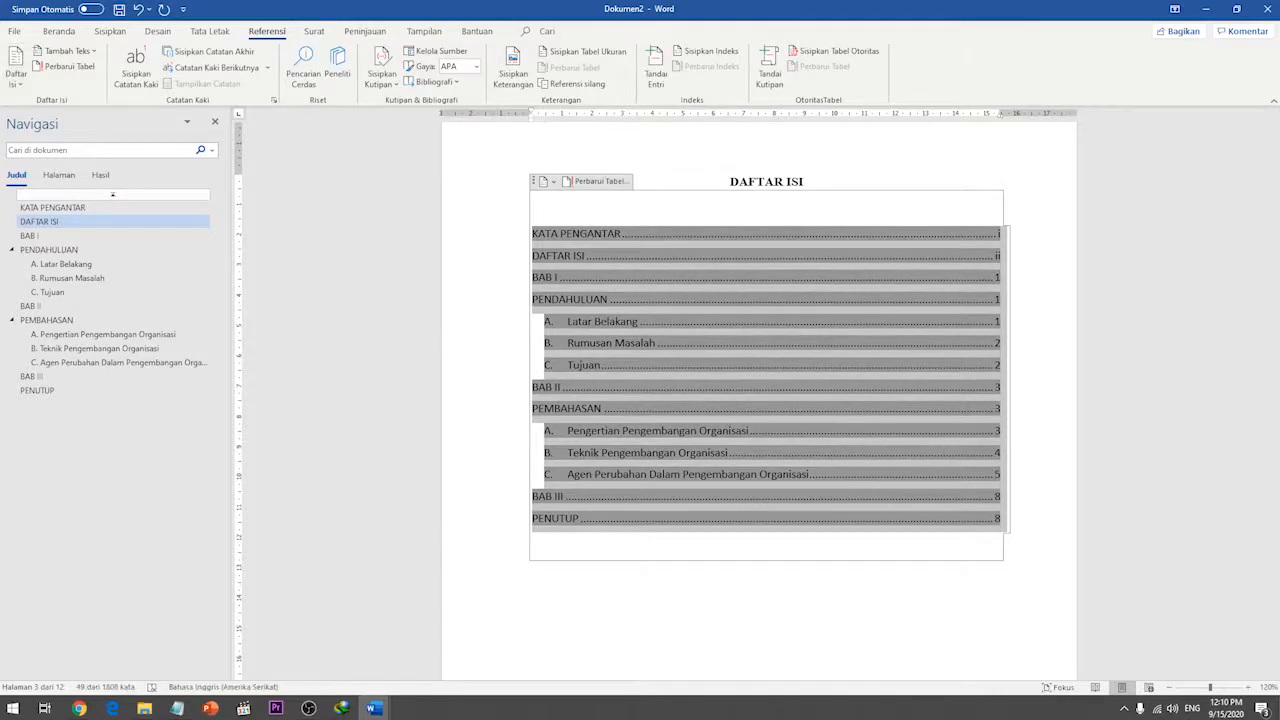
pyautogui.click(59, 31)
pyautogui.click(150, 57)
pyautogui.write('Times New Rom')
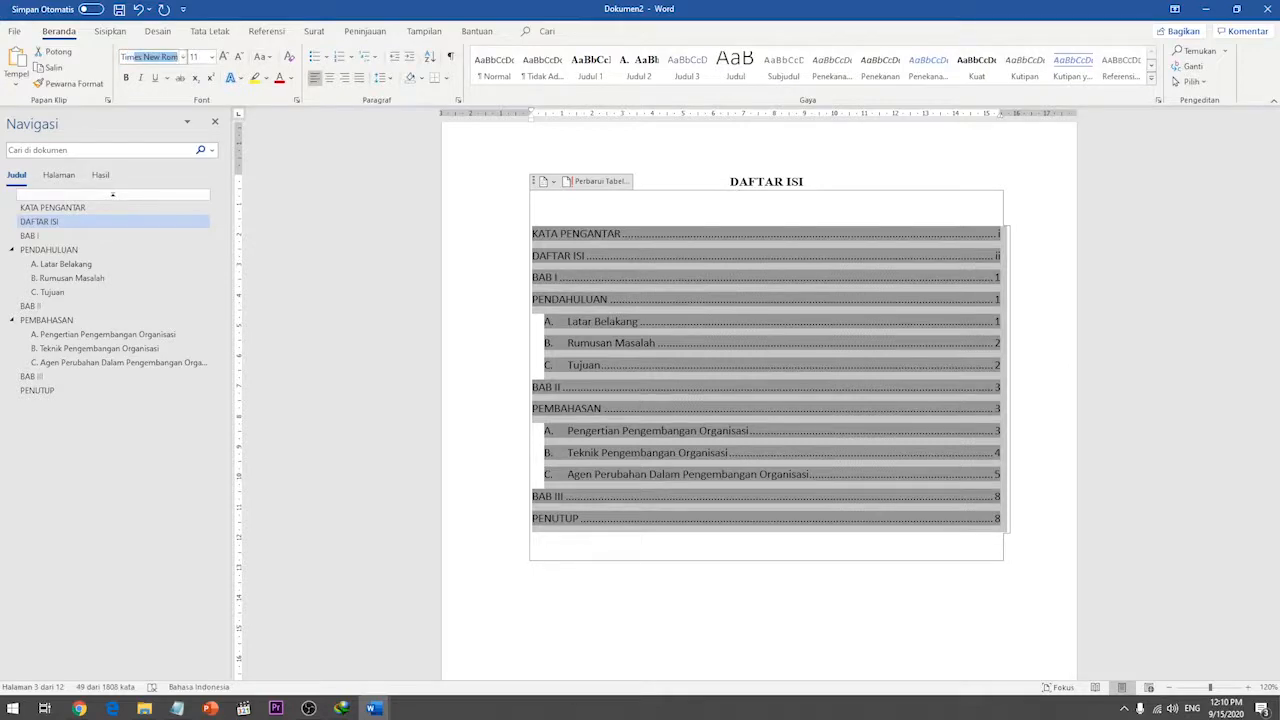
pyautogui.press('Return')
pyautogui.click(211, 57)
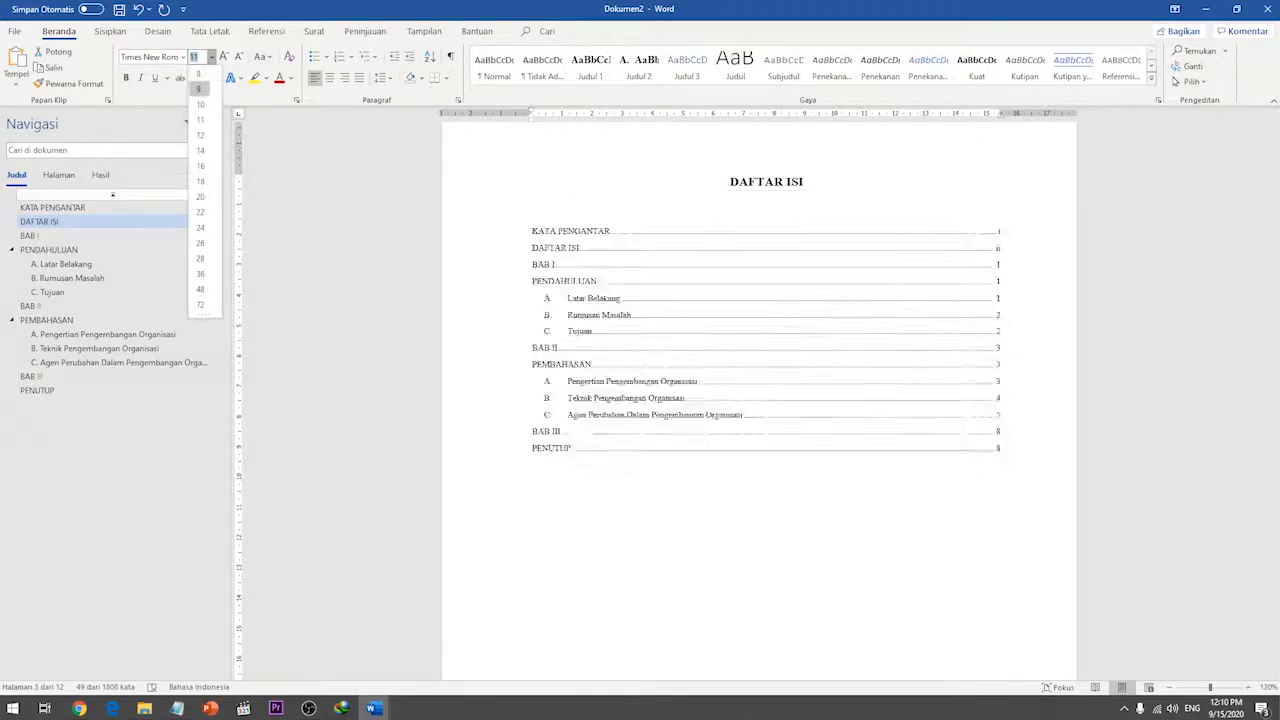
pyautogui.click(196, 135)
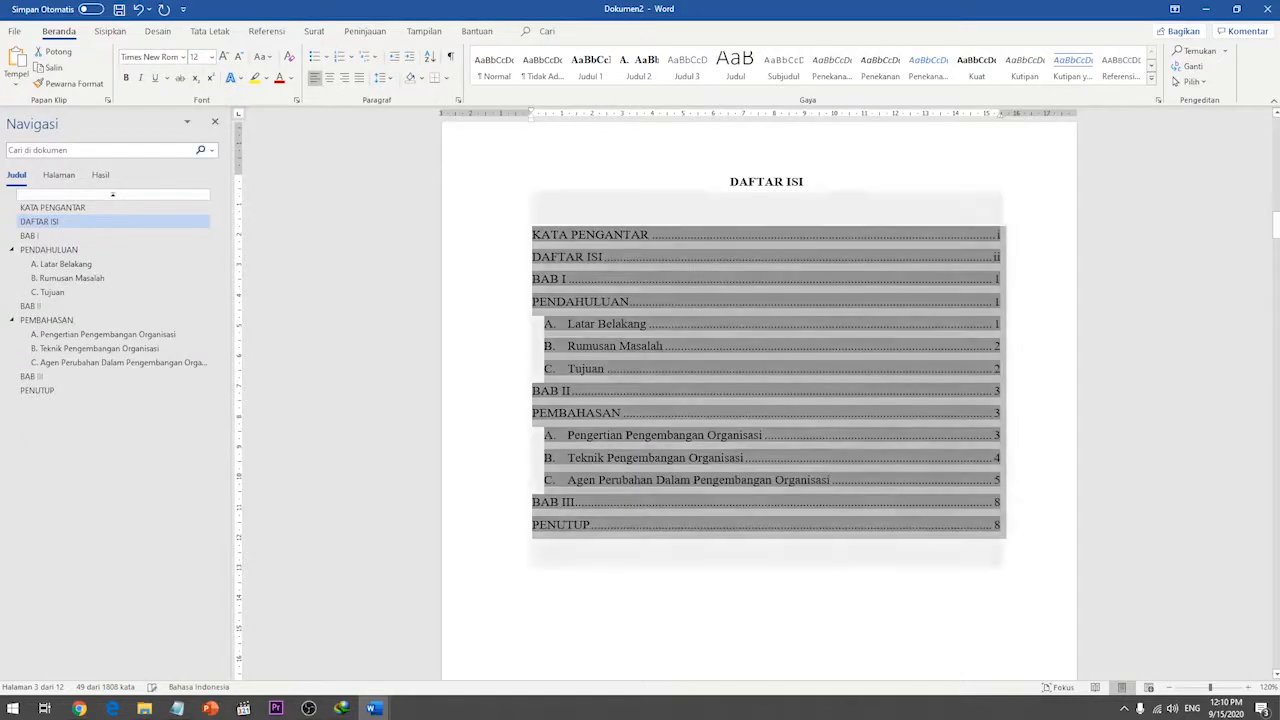
# - Remove the dot leader and page number from the BAB I entry in the table of contents
pyautogui.click(604, 257)
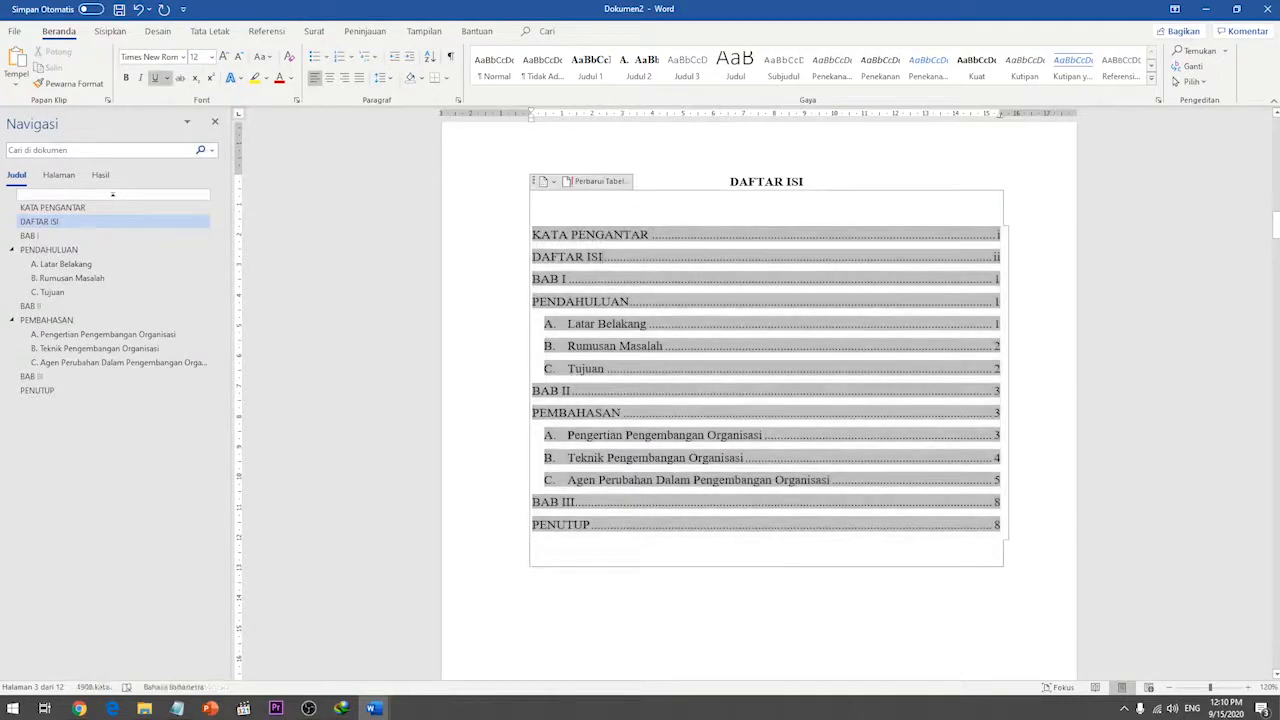
pyautogui.click(534, 213)
pyautogui.click(565, 279)
pyautogui.moveTo(1001, 279); pyautogui.dragTo(566, 279)
pyautogui.press('BackSpace')
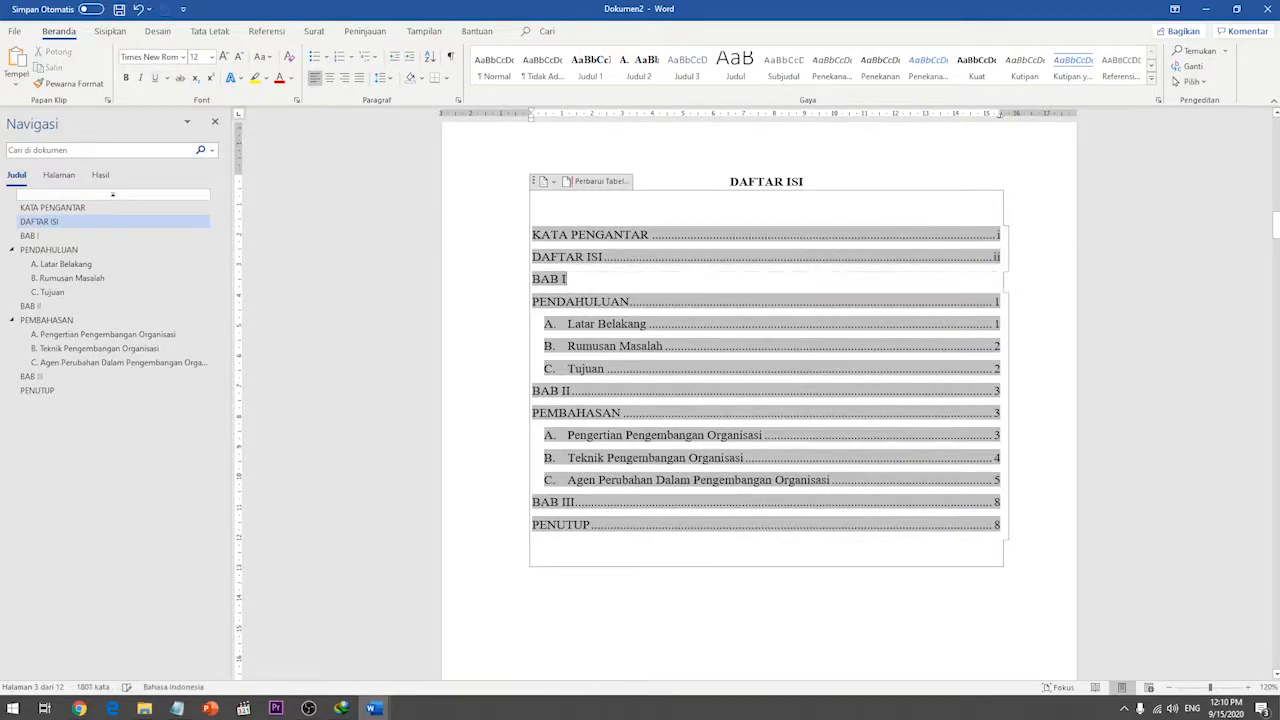
# - Remove the dot leaders and page numbers from the BAB II and BAB III entries in the table of contents
pyautogui.moveTo(1001, 391); pyautogui.dragTo(735, 392)
pyautogui.click(571, 391)
pyautogui.click(1001, 392)
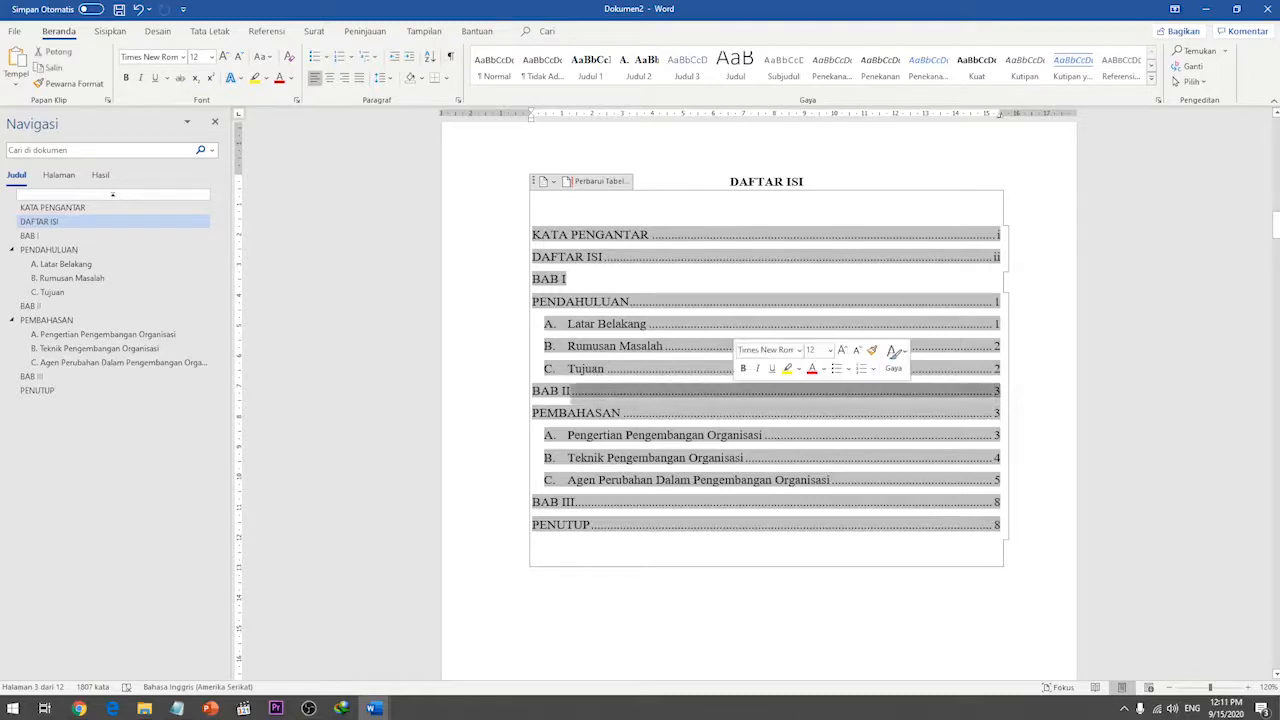
pyautogui.press('Delete')
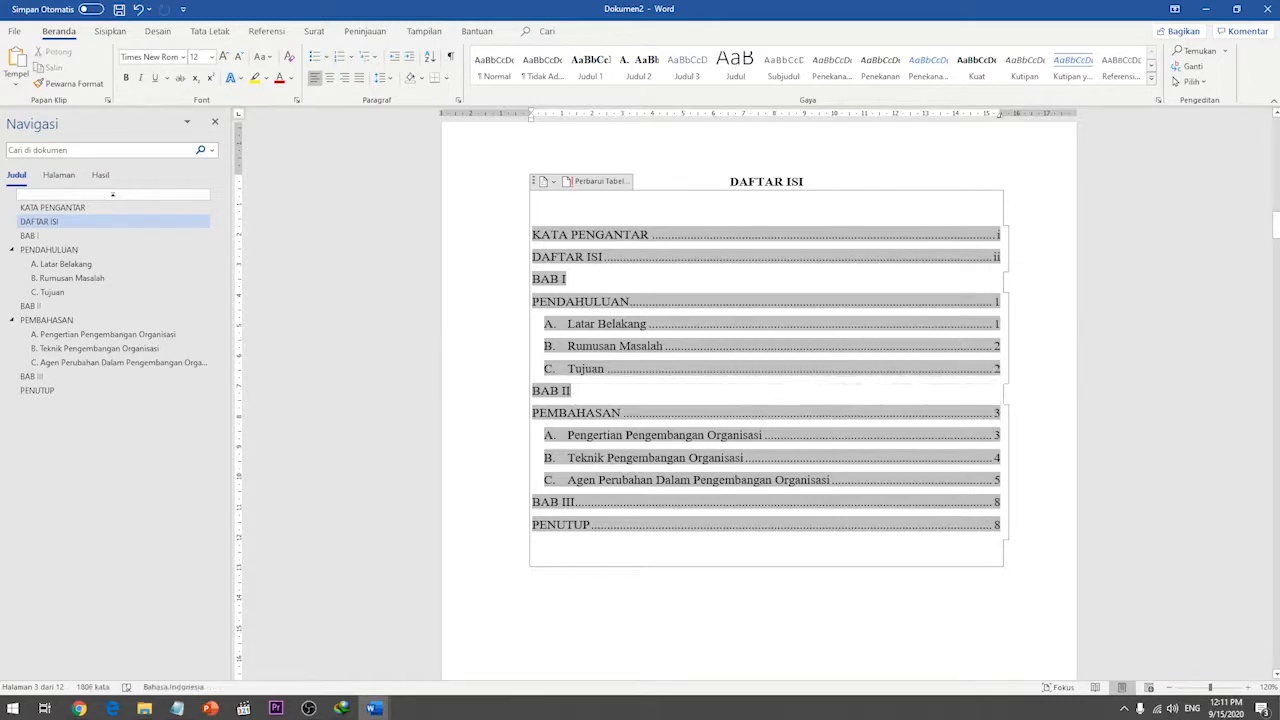
pyautogui.moveTo(1001, 503); pyautogui.dragTo(822, 503)
pyautogui.click(1001, 503)
pyautogui.moveTo(1001, 503); pyautogui.dragTo(740, 503)
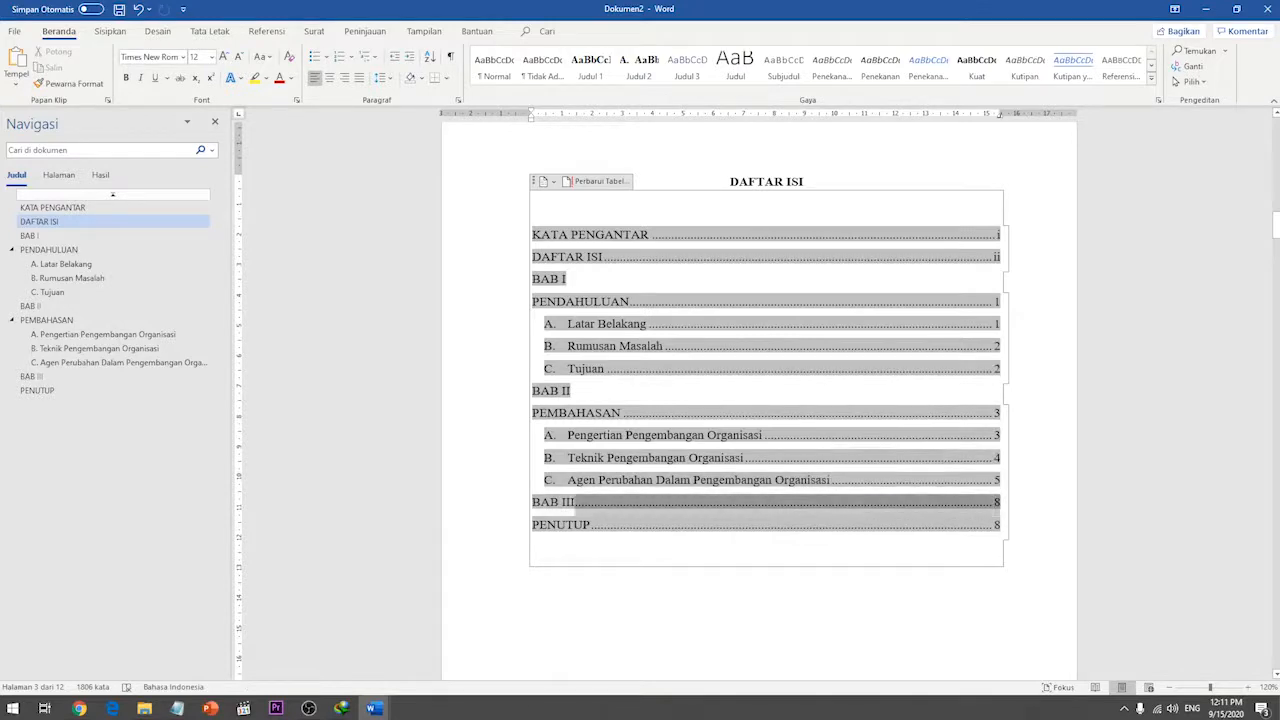
pyautogui.press('Delete')
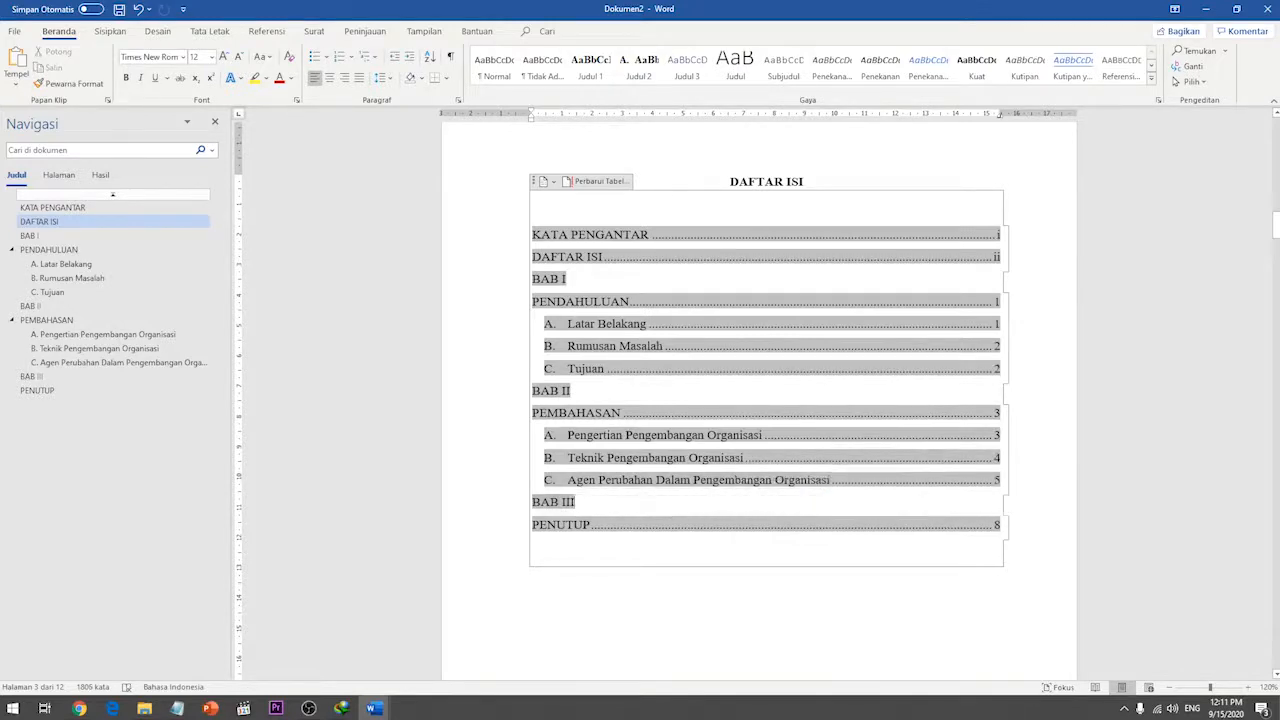
pyautogui.click(532, 600)
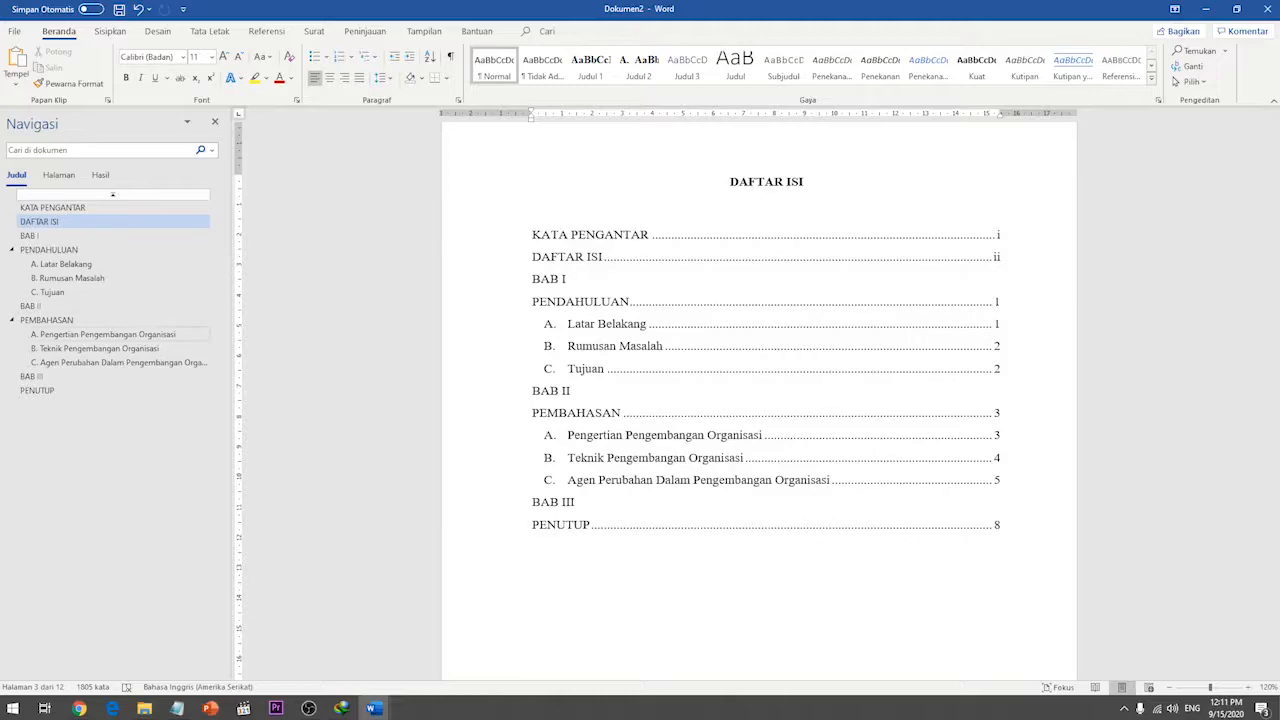
# - Copy list items 6 and 7, Process Consultation and Third-part Peacemaking, at the end of section B. Teknik Pengembangan Organisasi
pyautogui.keyDown('ctrl'); pyautogui.click(765, 436); pyautogui.keyUp('ctrl')
pyautogui.scroll(-5, 767, 458)
pyautogui.scroll(-20, 765, 458)
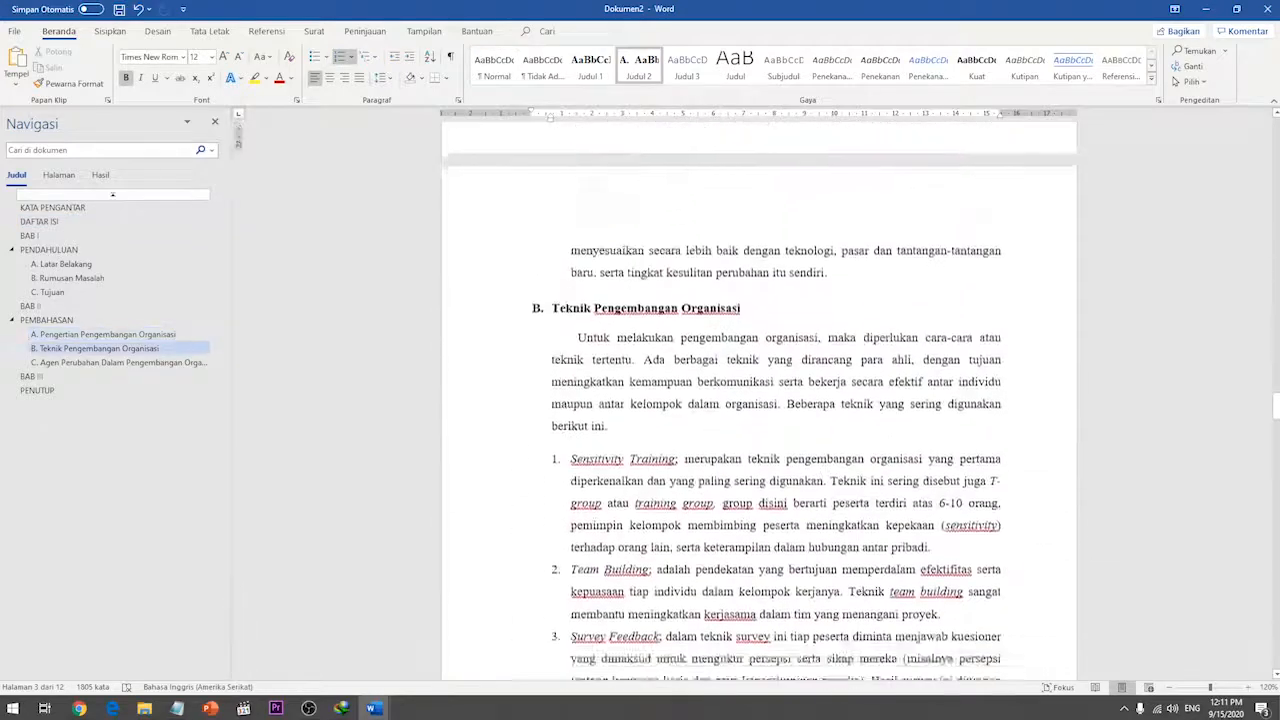
pyautogui.scroll(-8, 765, 458)
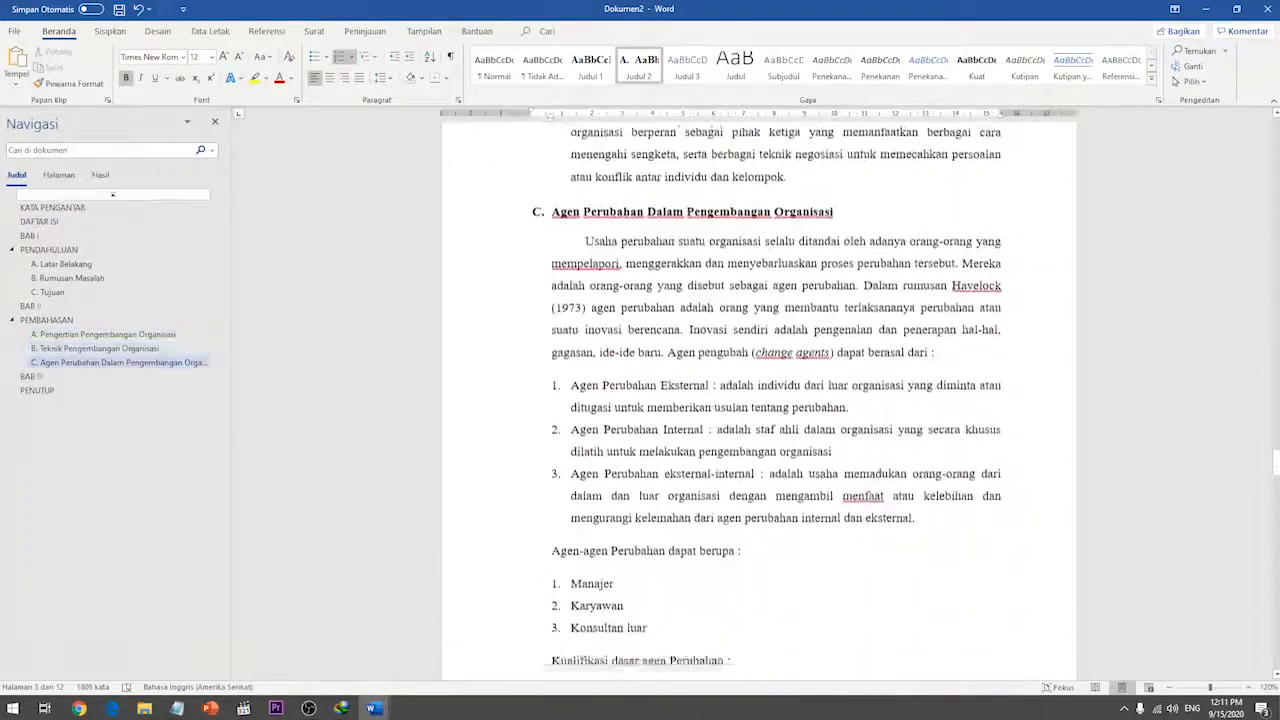
pyautogui.scroll(7, 765, 458)
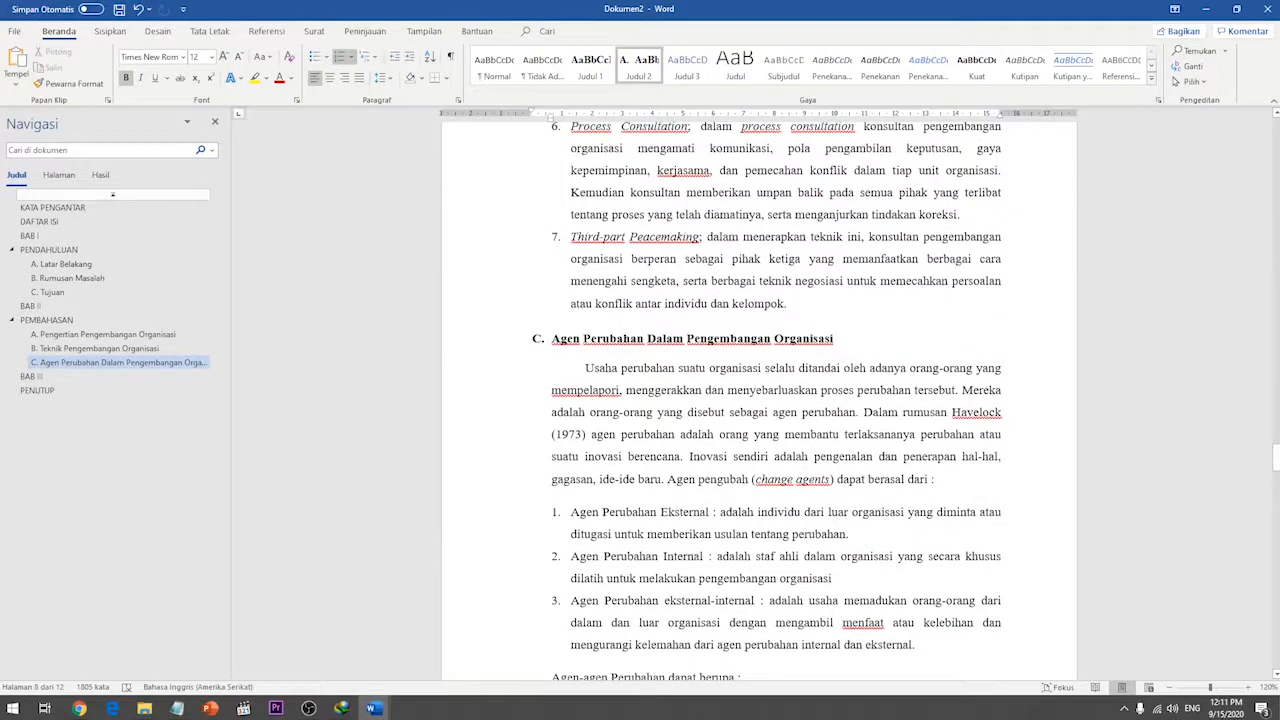
pyautogui.click(788, 304)
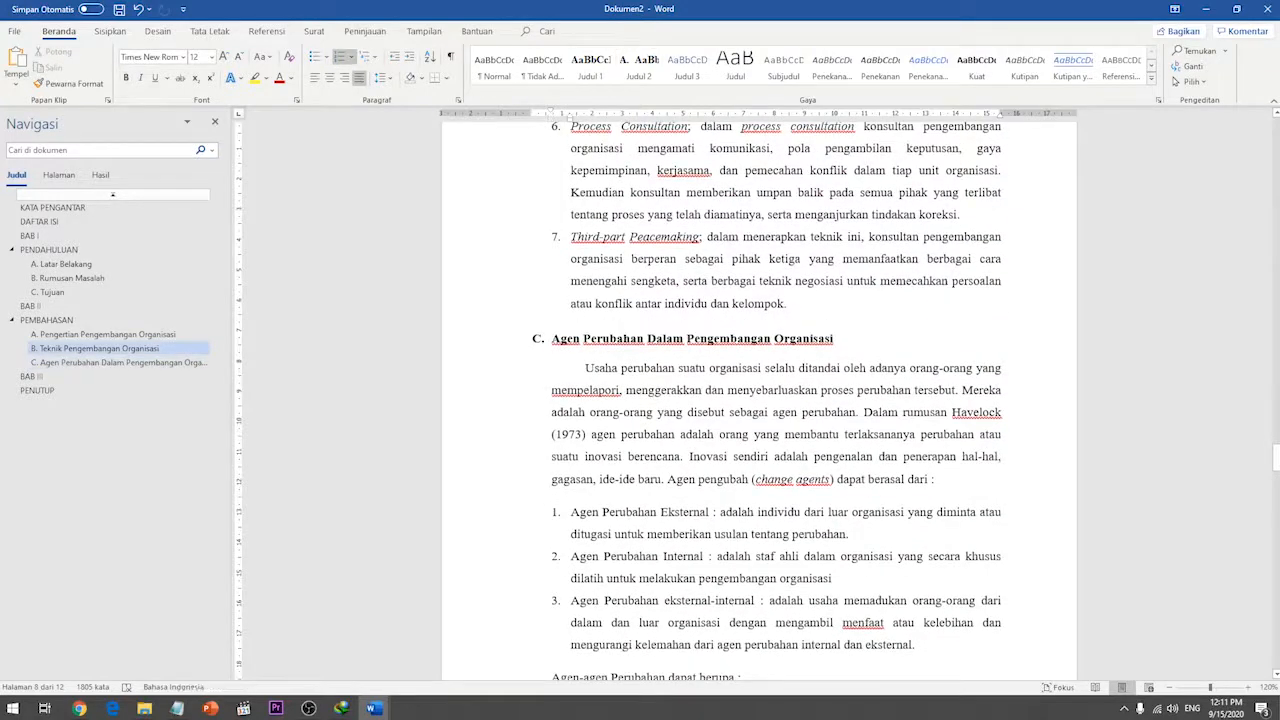
pyautogui.scroll(1, 767, 432)
pyautogui.moveTo(788, 381); pyautogui.dragTo(572, 202)
pyautogui.hotkey('ctrl', 'c')
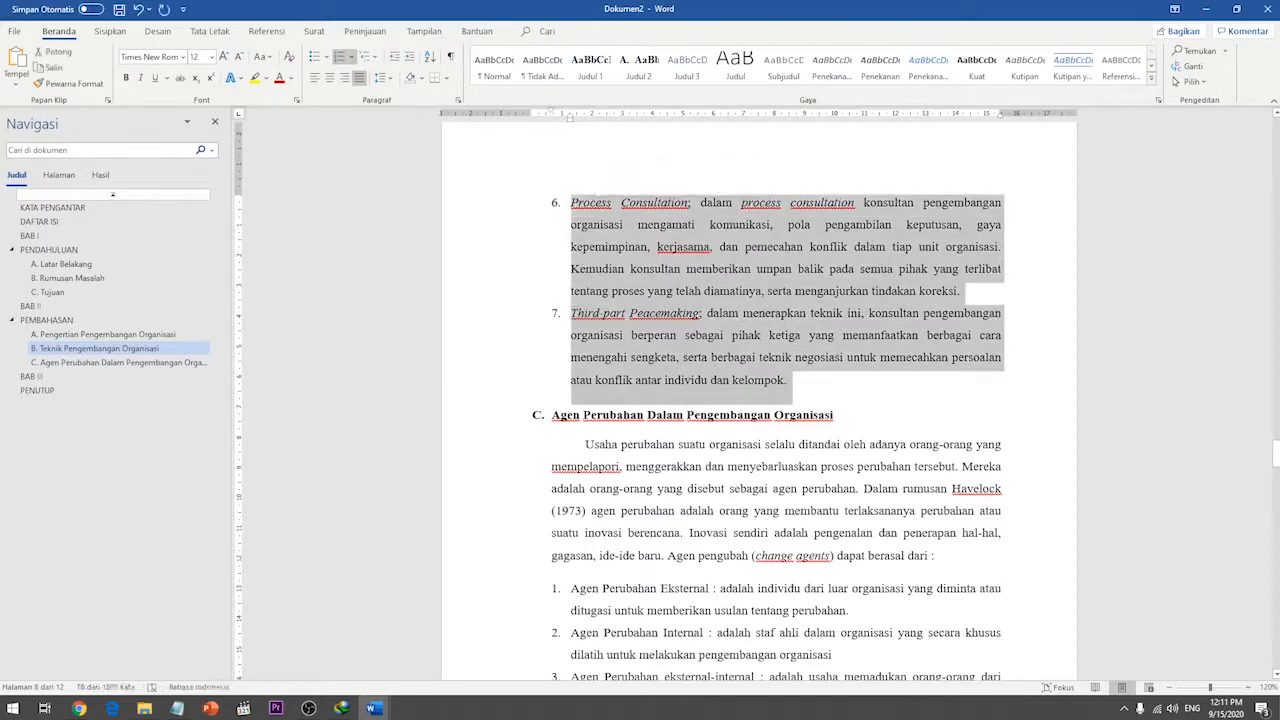
# - Paste the copied items three times below item 7 to push heading C onto the next page, and remove the spare empty line
pyautogui.click(789, 381)
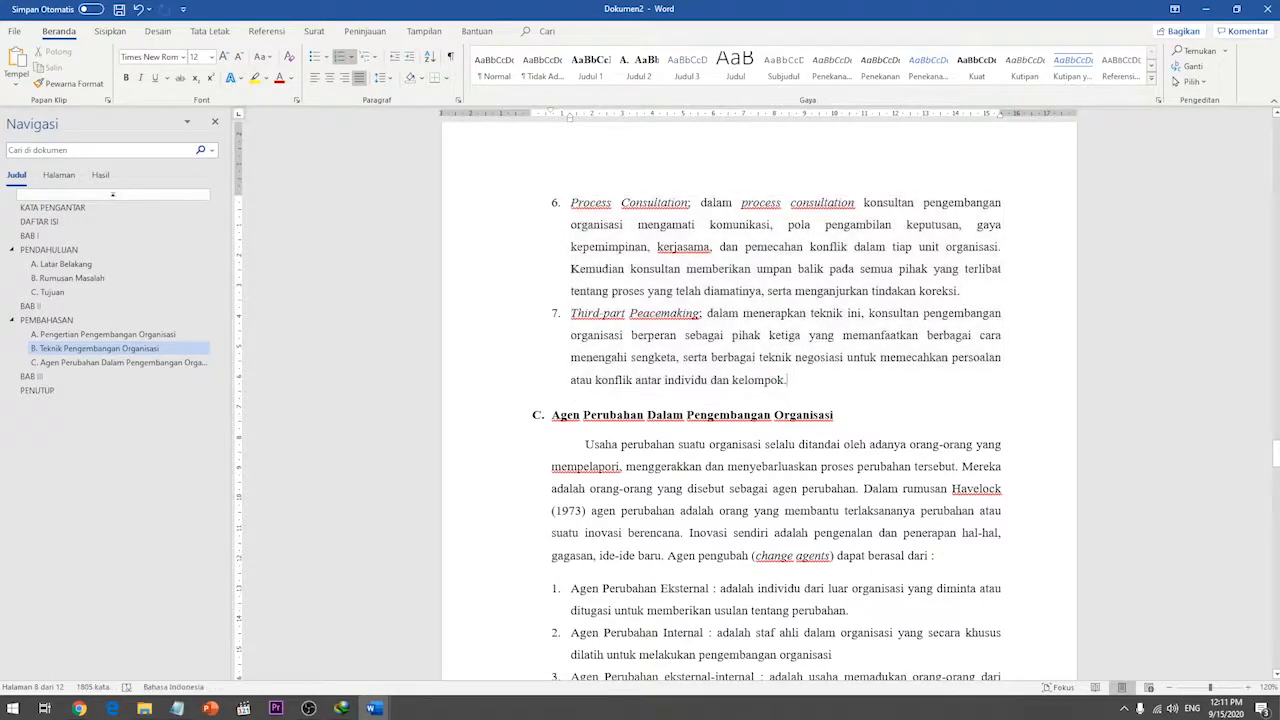
pyautogui.press('Return')
pyautogui.write('Process Consultation; dalam process consultation konsultan pengembangan organisasi mengamati komunikasi, pola pengambilan keputusan, gaya kepemimpinan, kerjasama, dan pemecahan konflik dalam tiap unit organisasi. Kemudian konsultan memberikan umpan balik pada semua pihak yang terlibat tentang proses yang telah diamatinya, serta menganjurkan tindakan koreksi. Third part Peacemaking; dalam menerapkan teknik ini, konsultan pengembangan organisasi berperan sebagai pihak ketiga yang memanfaatkan berbagai cara menengahi sengketa, serta berbagai teknik negosiasi untuk memecahkan persoalan atau konflik antar individu dan kelompok.')
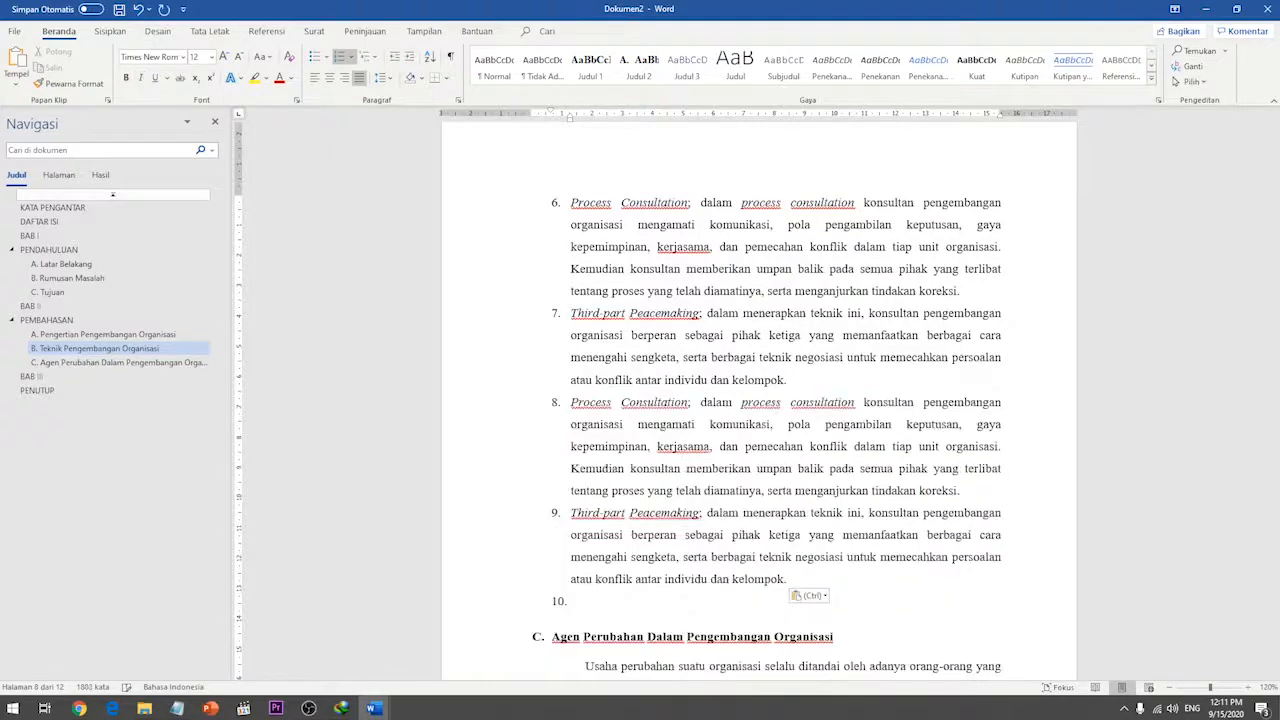
pyautogui.hotkey('ctrl', 'v')
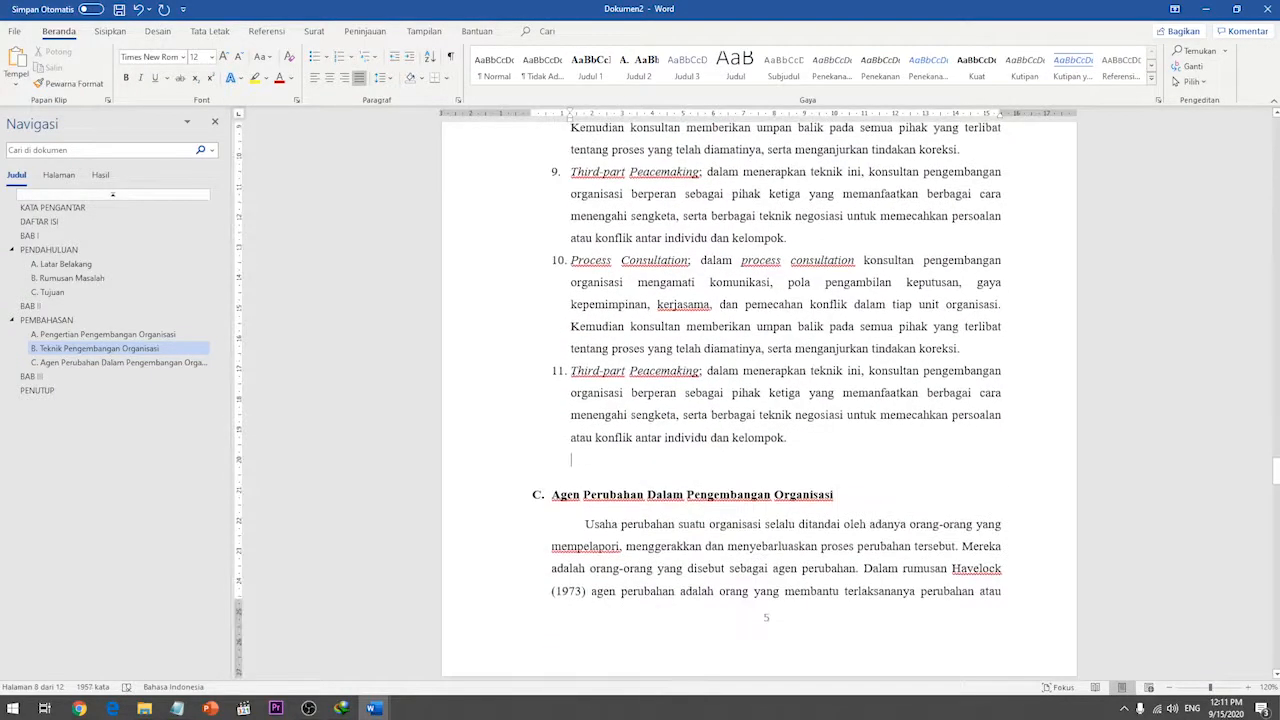
pyautogui.hotkey('ctrl', 'v')
pyautogui.scroll(-2, 759, 400)
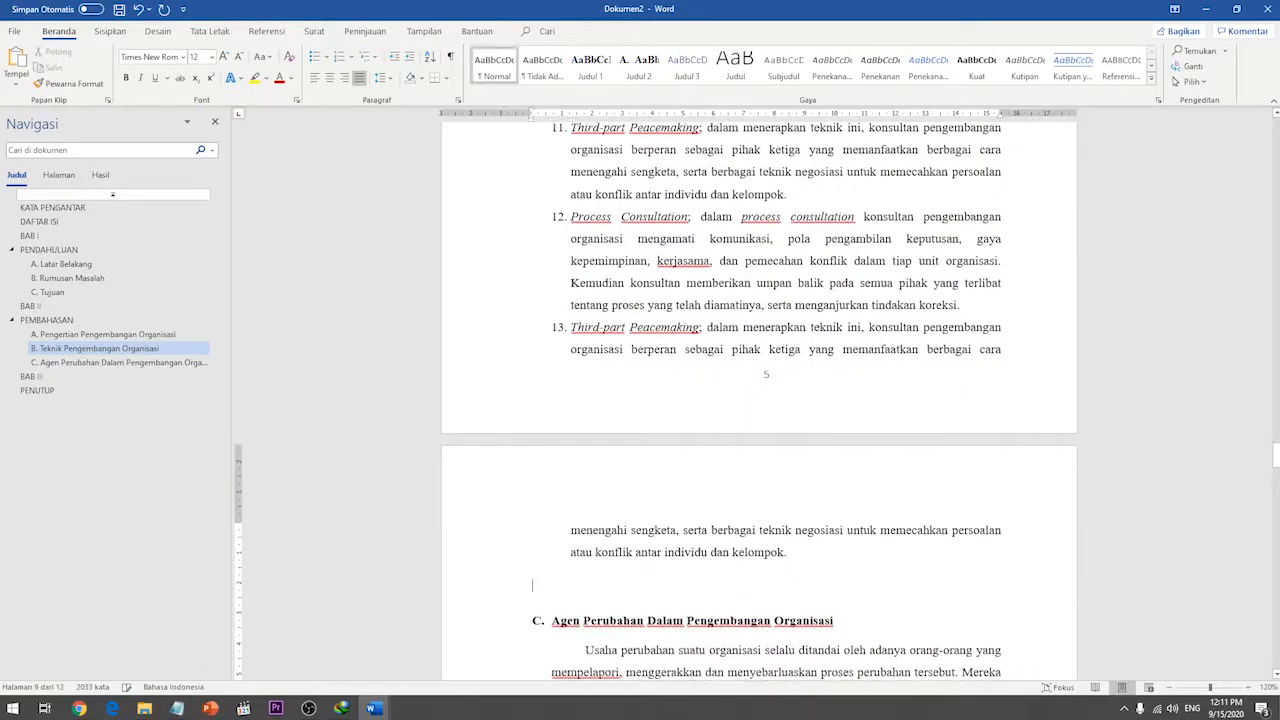
pyautogui.press('BackSpace')
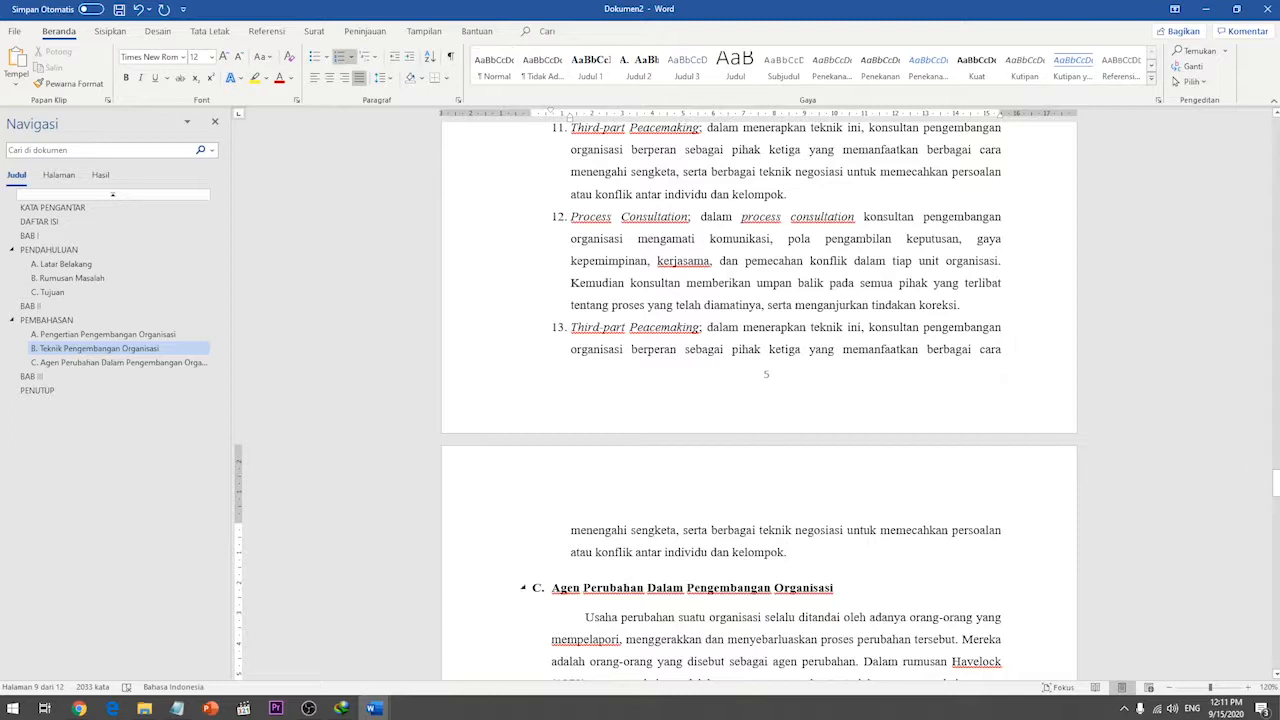
pyautogui.click(553, 588)
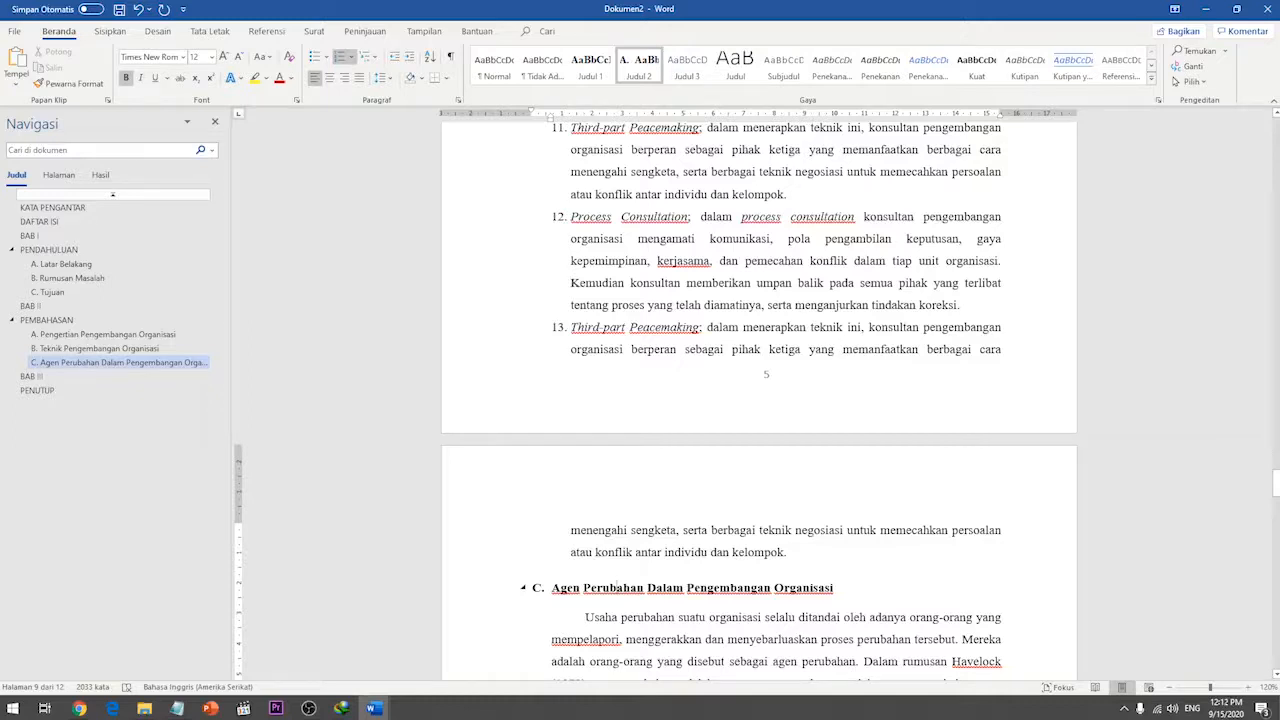
# - Update the table of contents under DAFTAR ISI with the option Perbarui nomor halaman saja
pyautogui.scroll(-10, 765, 388)
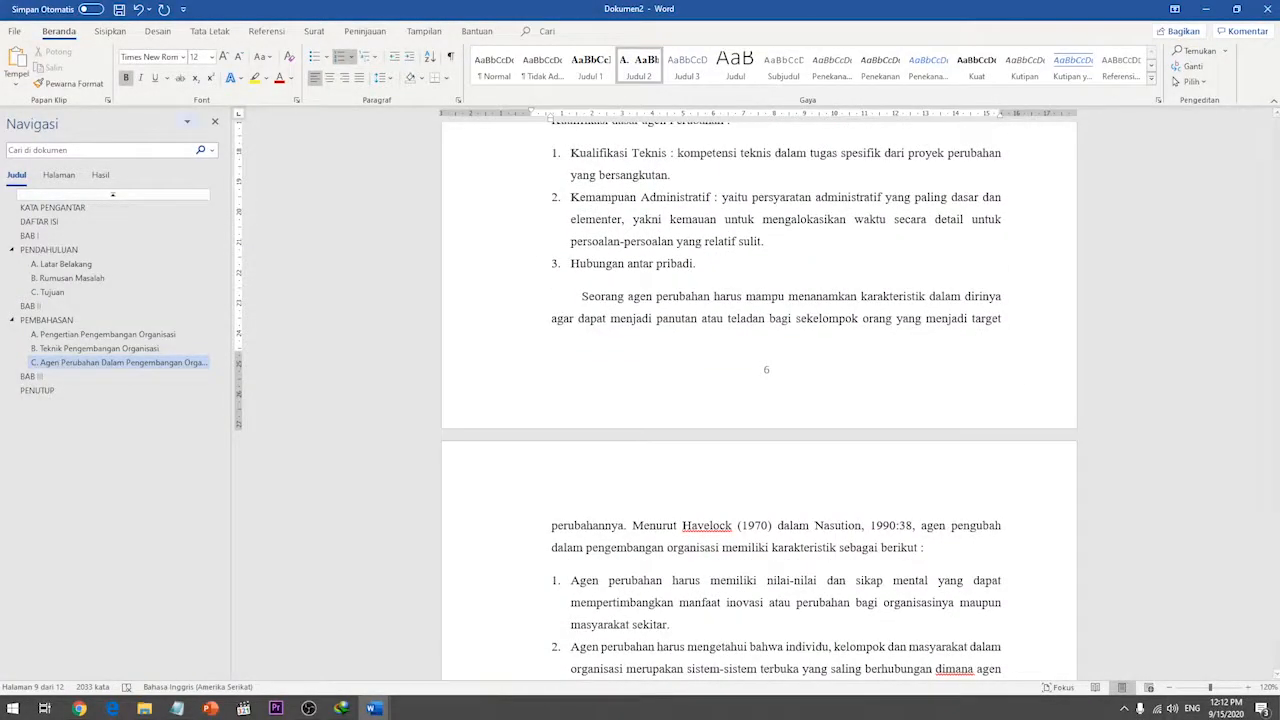
pyautogui.click(112, 201)
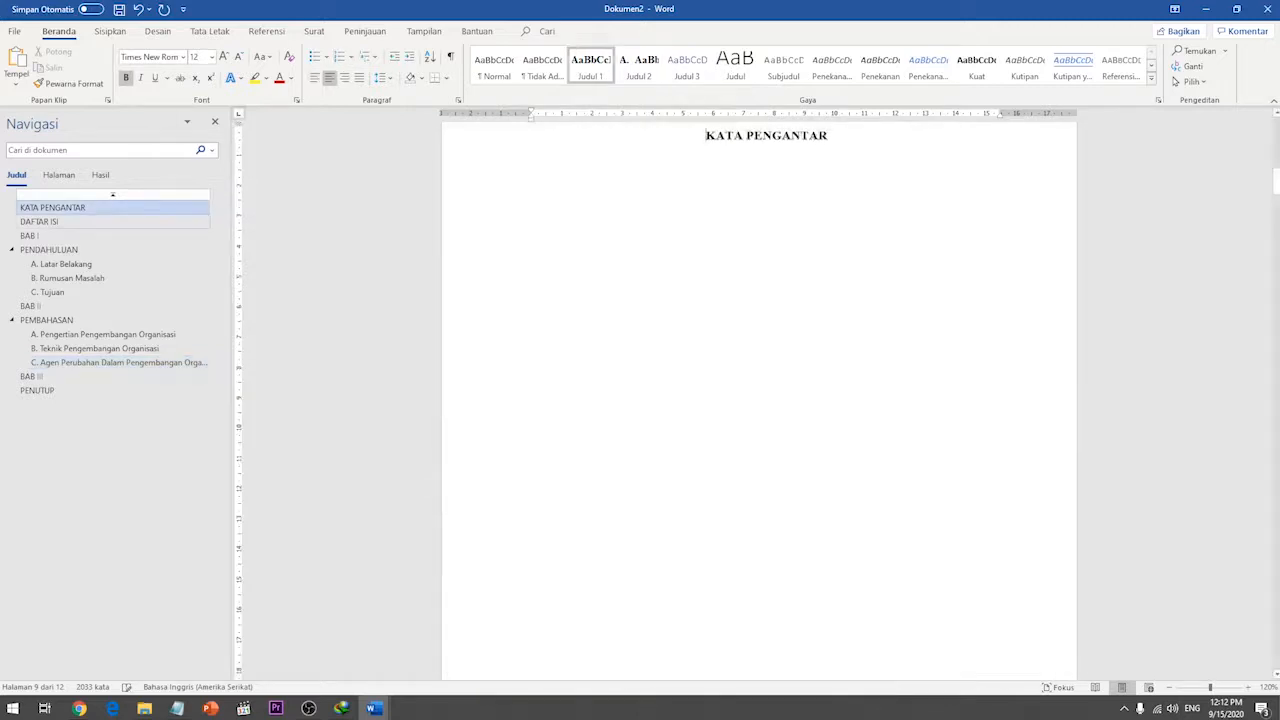
pyautogui.scroll(-10, 621, 377)
pyautogui.click(621, 377)
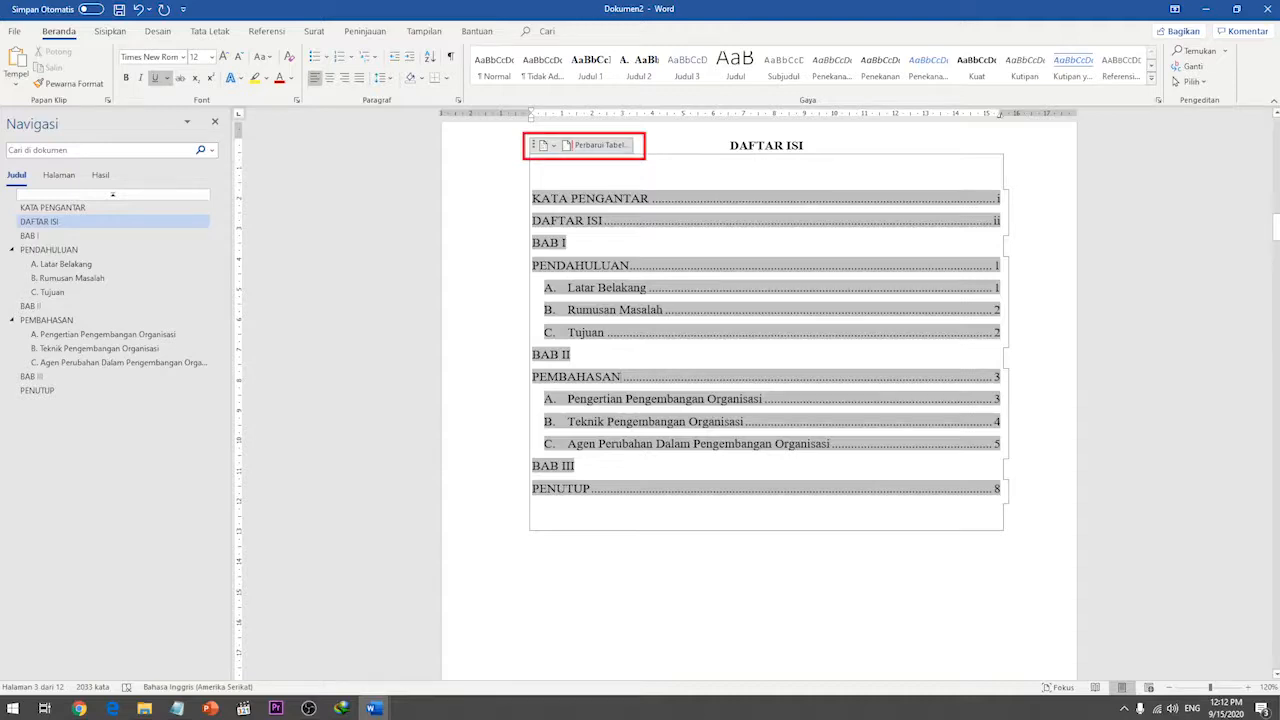
pyautogui.click(266, 31)
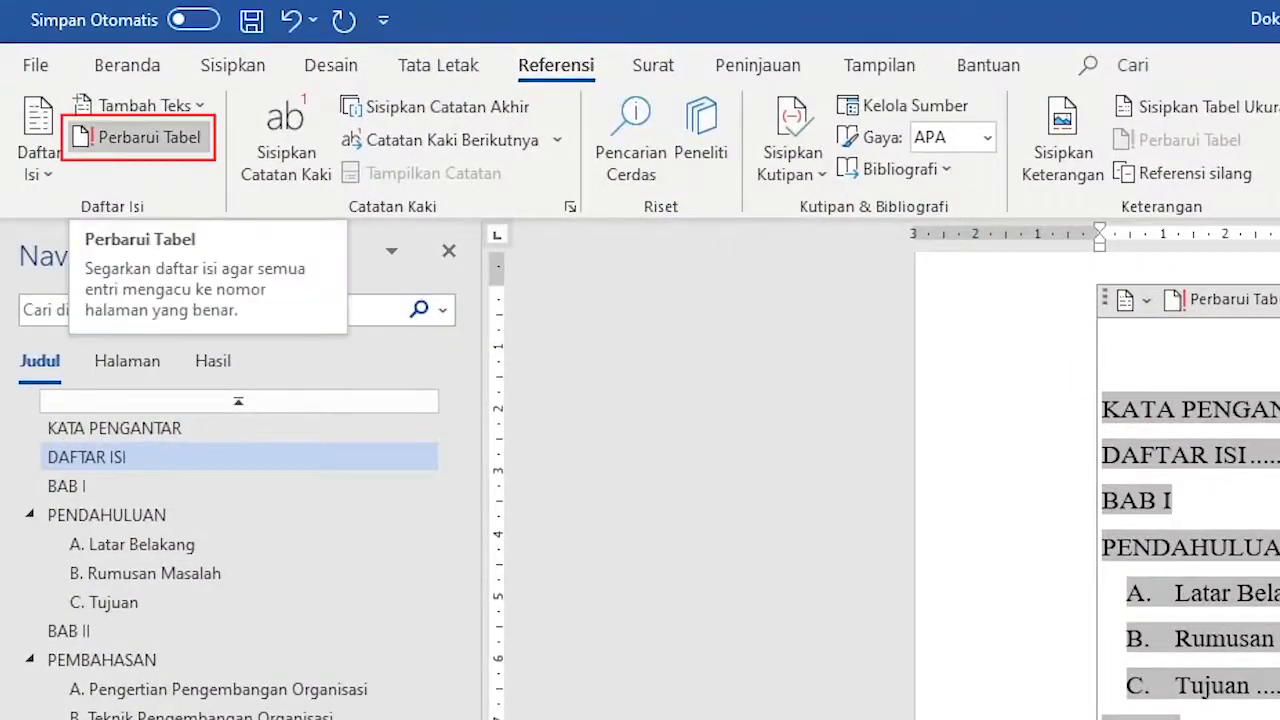
pyautogui.click(149, 137)
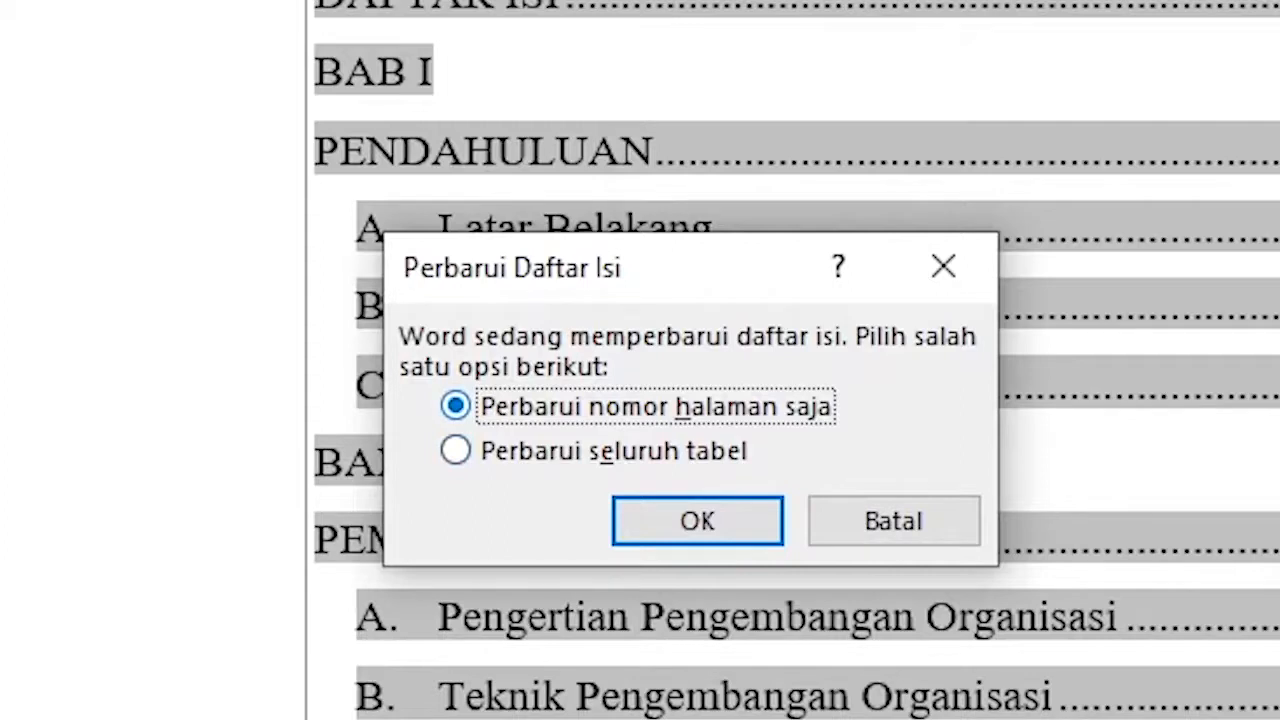
pyautogui.click(456, 451)
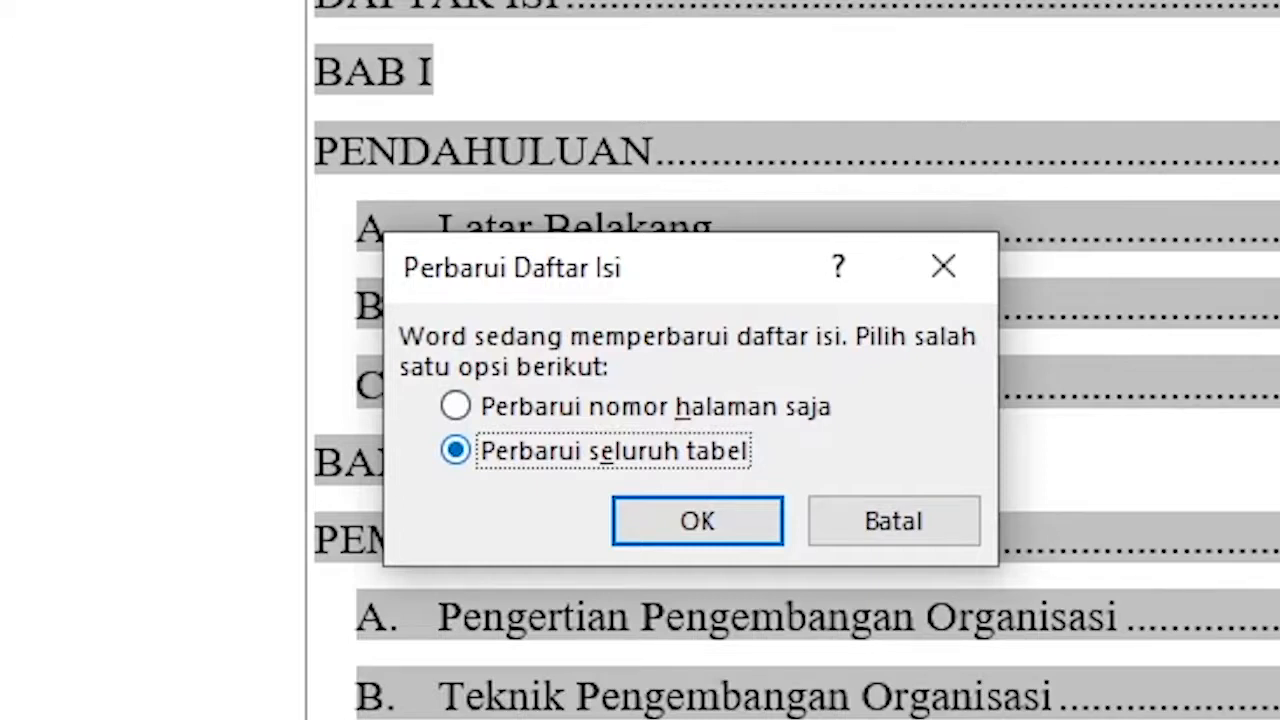
pyautogui.click(456, 406)
pyautogui.click(456, 451)
pyautogui.click(456, 406)
pyautogui.click(697, 521)
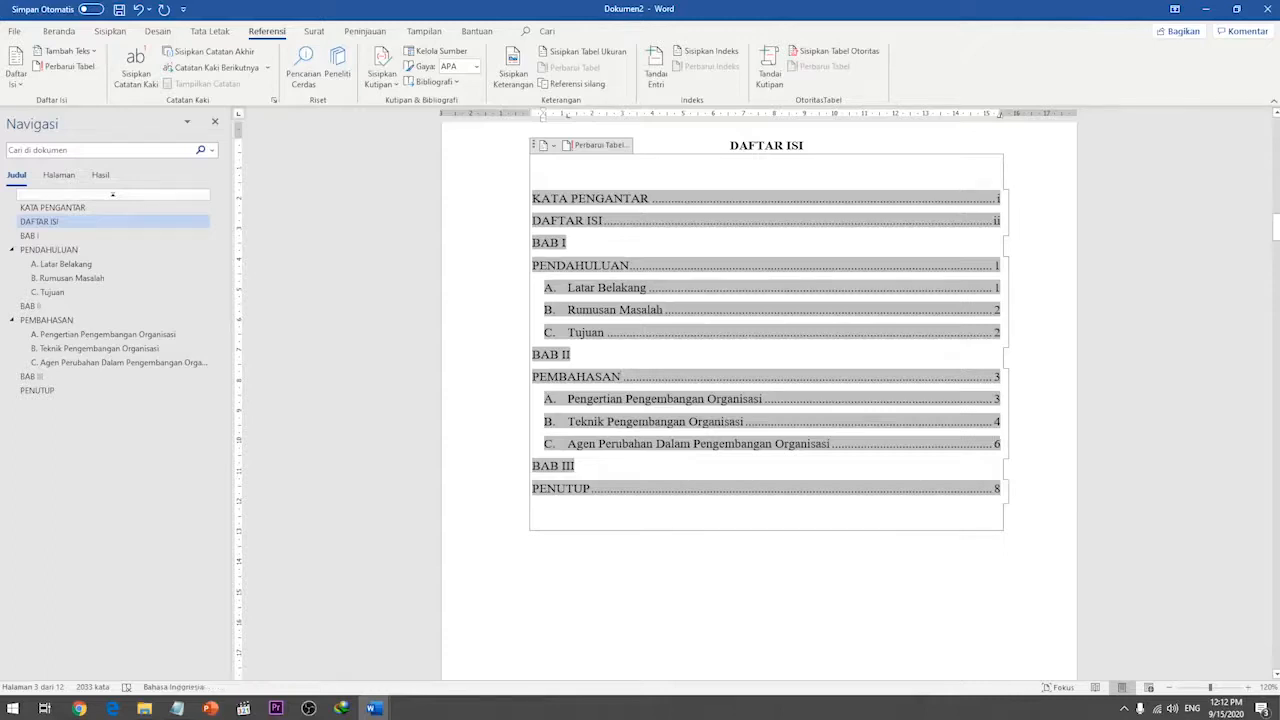
pyautogui.click(533, 563)
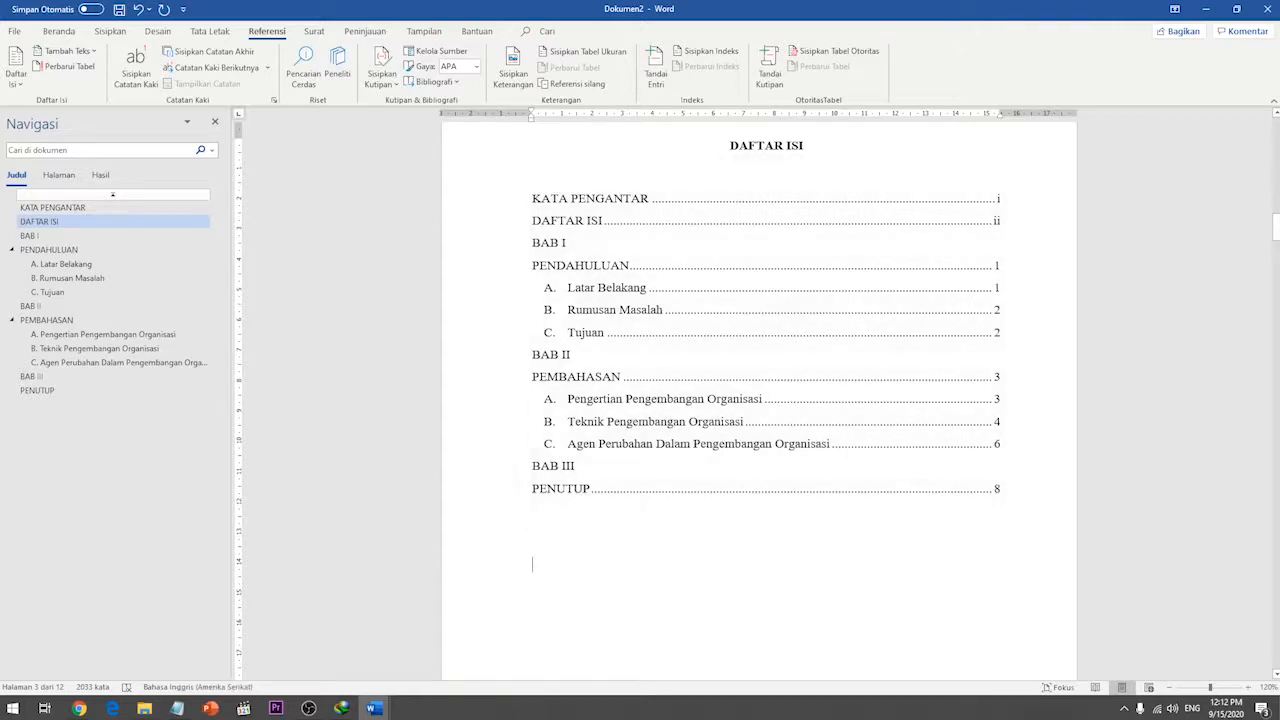
pyautogui.click(533, 511)
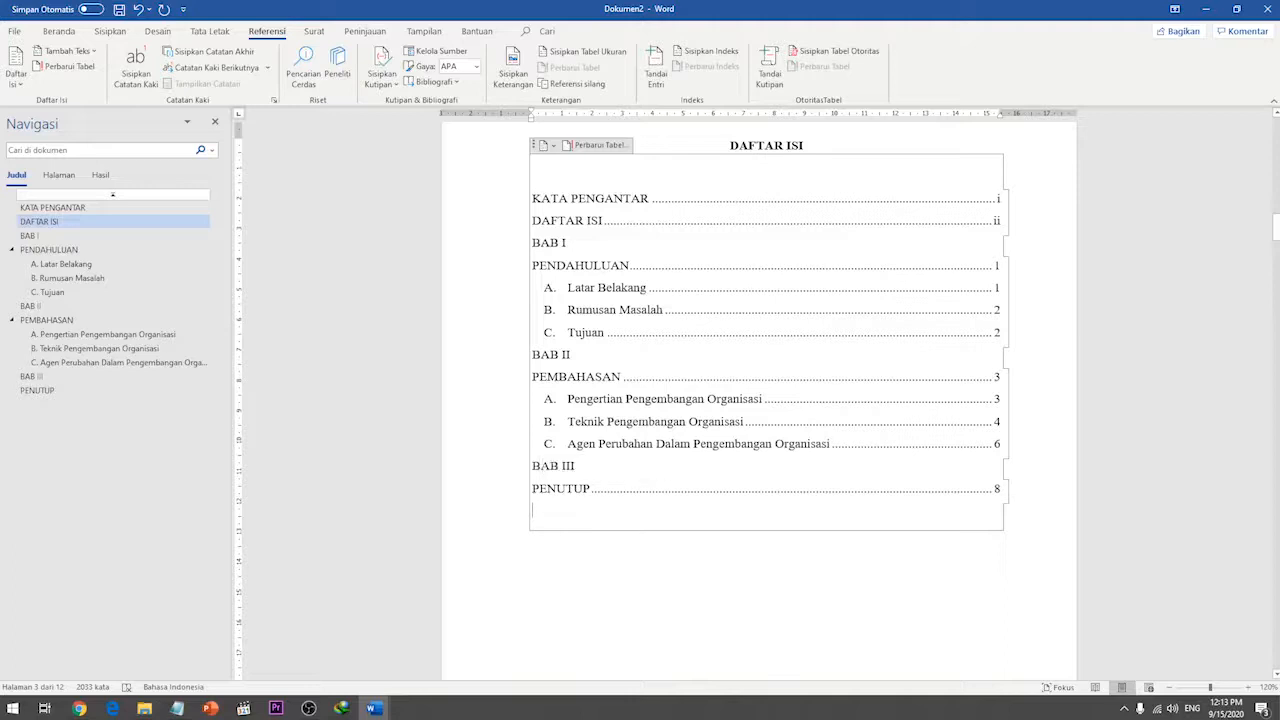
pyautogui.write('Da')
pyautogui.press('BackSpace')
pyautogui.press('BackSpace')
pyautogui.press('Down')
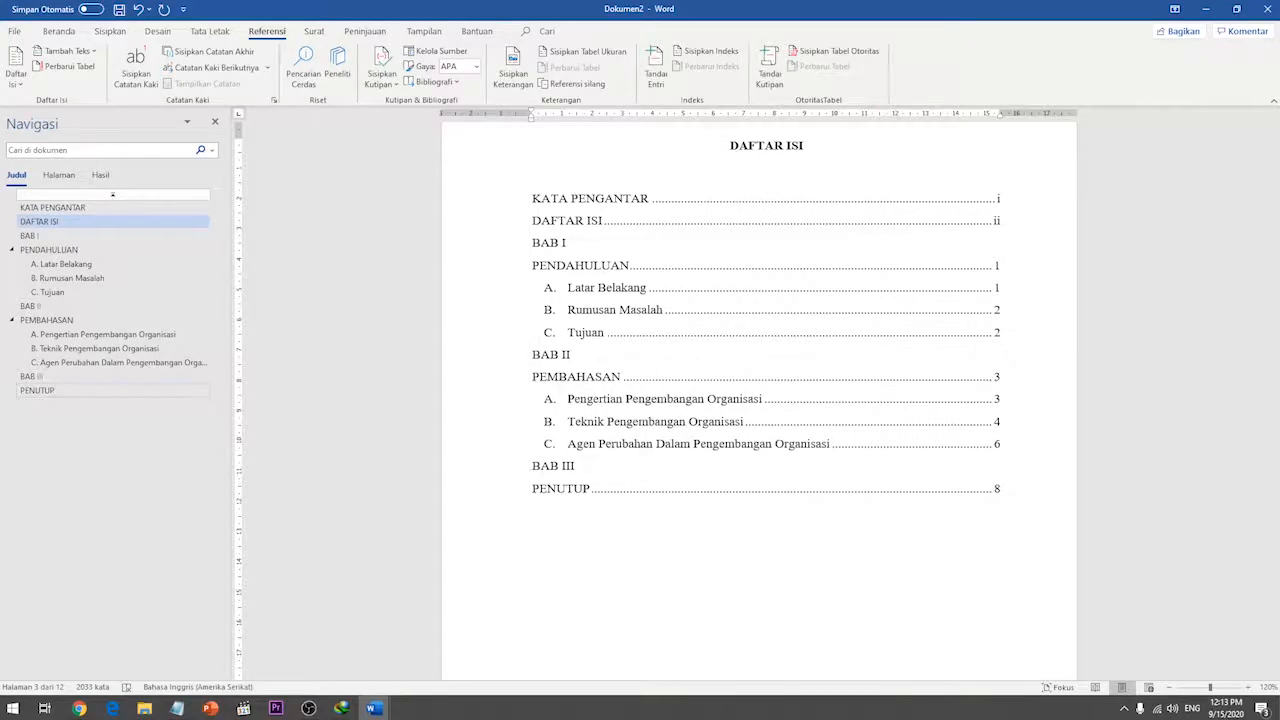
# - Insert a Halaman Berikutnya section break after the last paragraph of the PENUTUP chapter
pyautogui.click(38, 391)
pyautogui.scroll(-12, 758, 400)
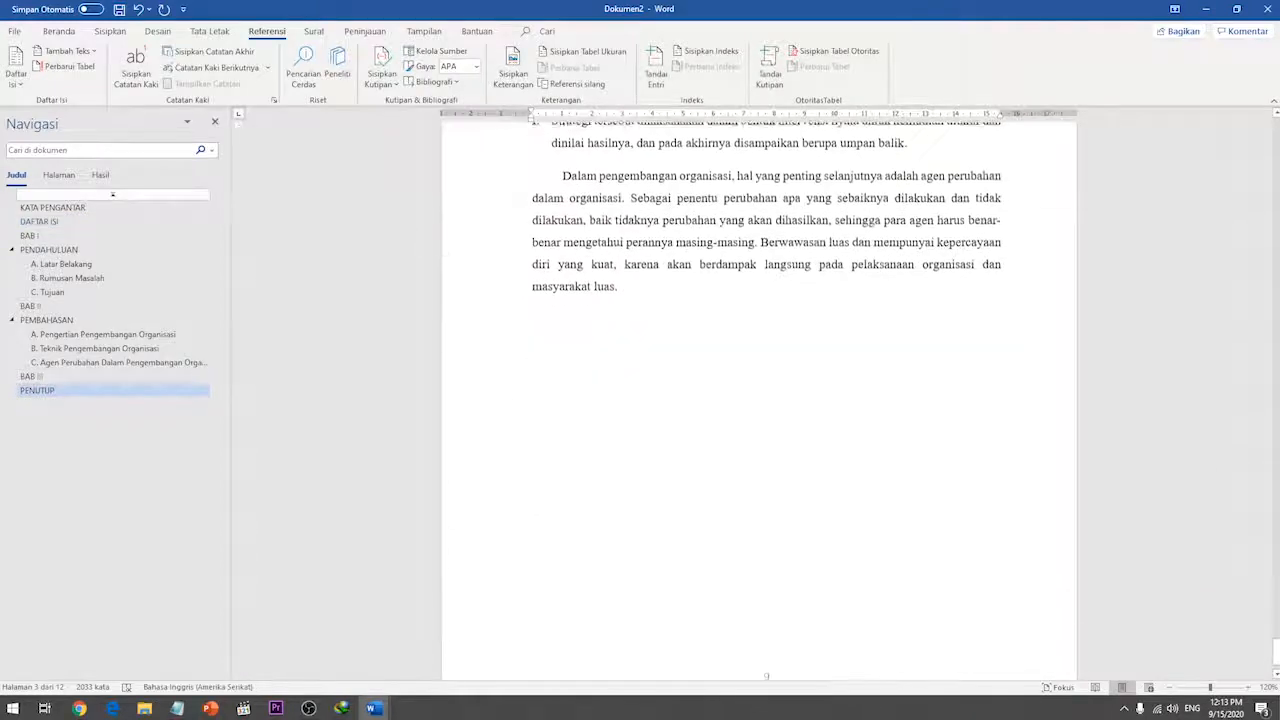
pyautogui.click(619, 287)
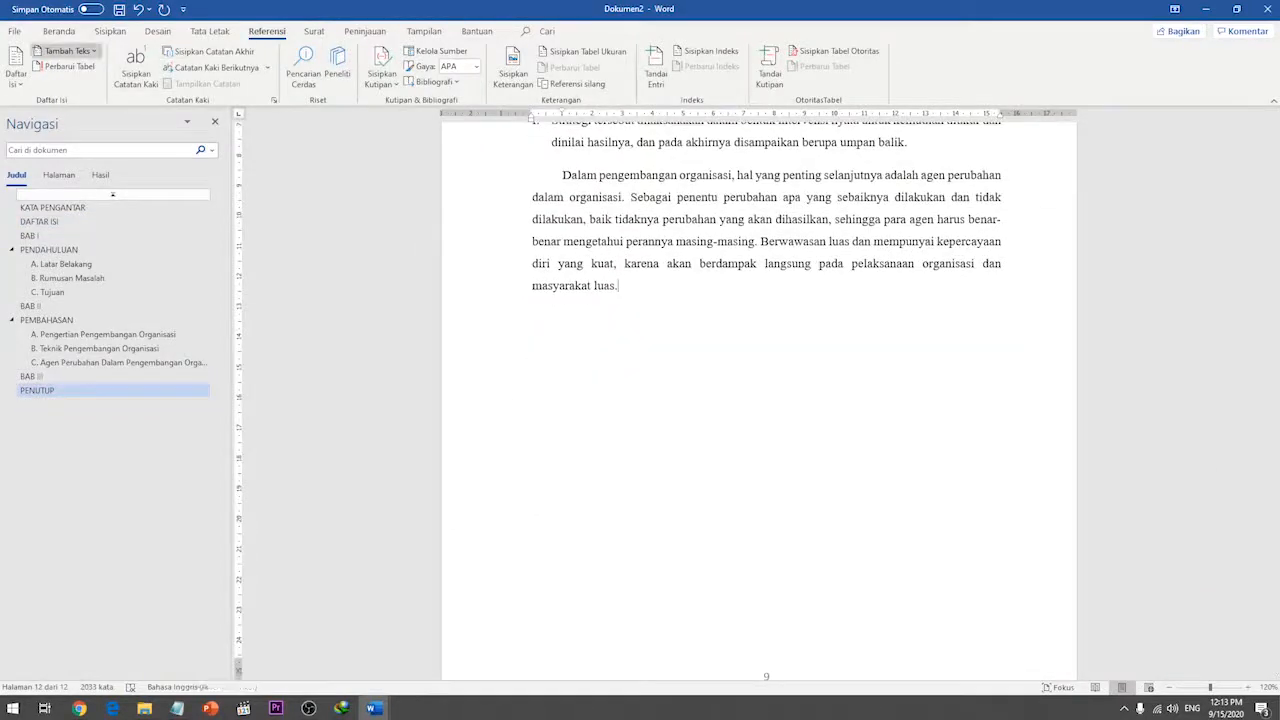
pyautogui.click(210, 31)
pyautogui.click(150, 51)
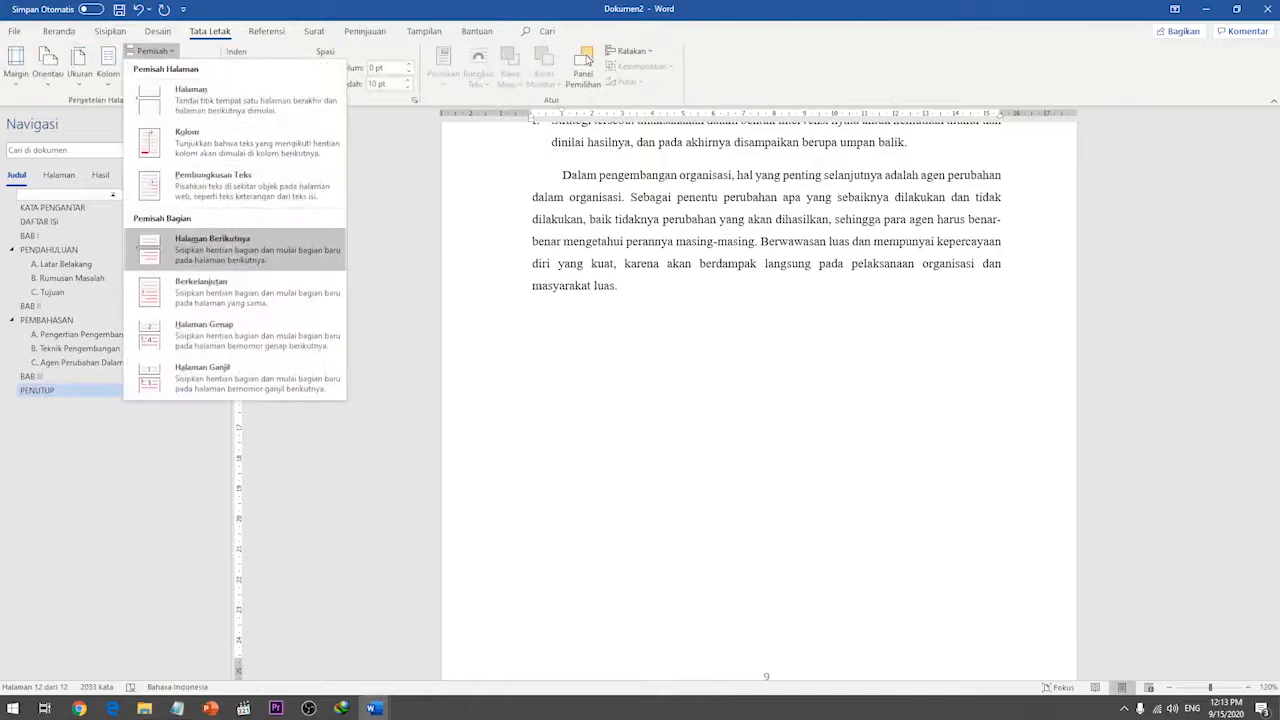
pyautogui.click(212, 245)
# - Enter the title DAFTAR PUSTAKA in capitals on the new last page
pyautogui.write('Daf')
pyautogui.press('BackSpace')
pyautogui.press('BackSpace')
pyautogui.write('AFTAR p')
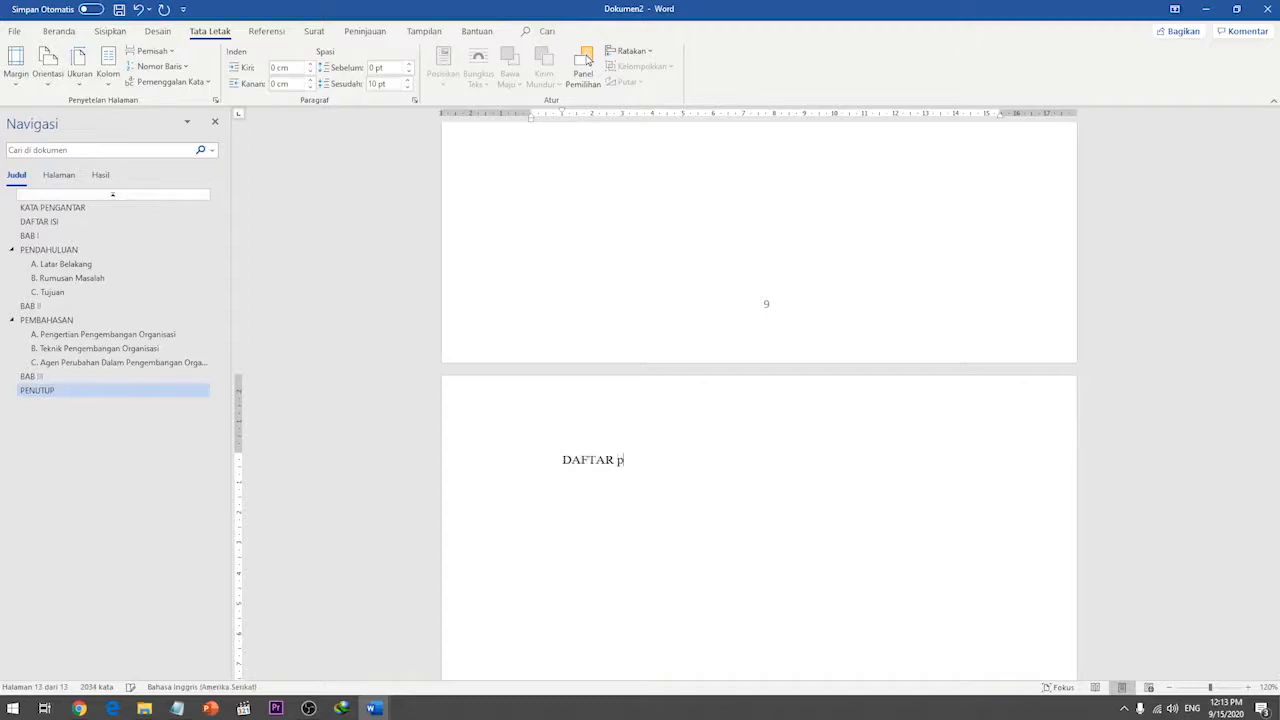
pyautogui.press('BackSpace')
pyautogui.write('PUSTAKA')
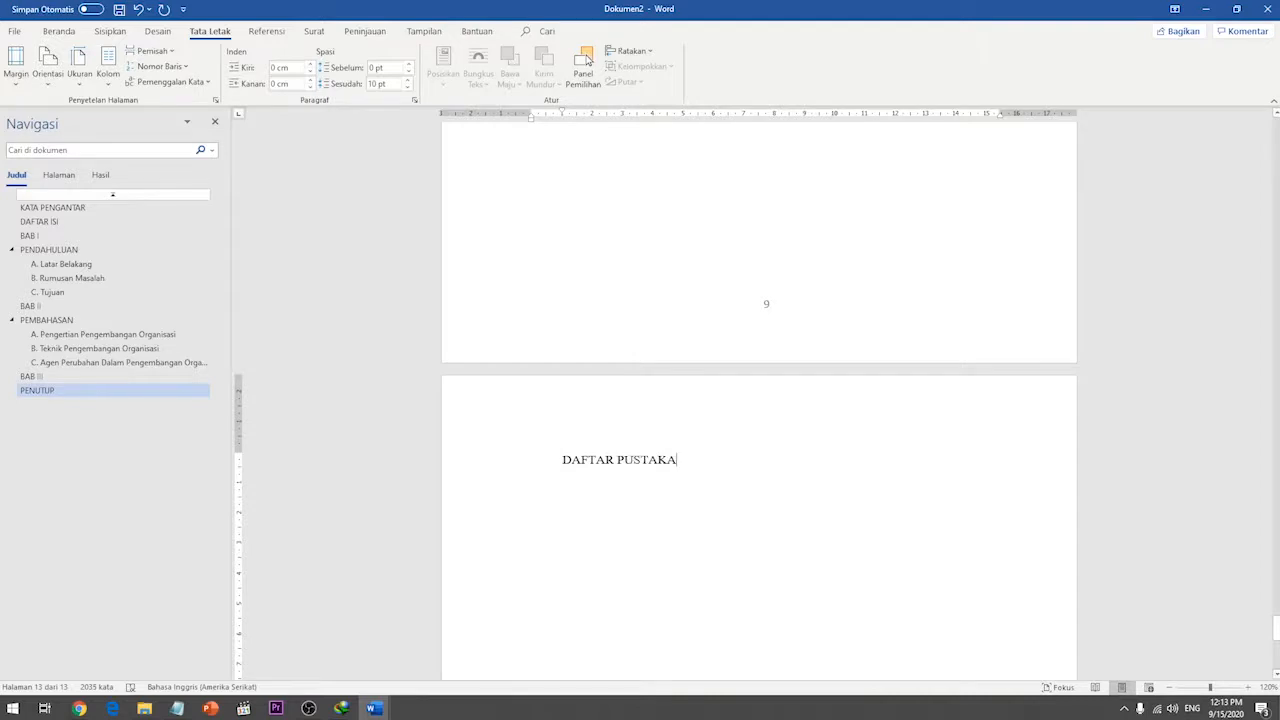
# - Apply the Judul 1 heading style to the DAFTAR PUSTAKA title
pyautogui.hotkey('shift', 'Home')
pyautogui.click(59, 31)
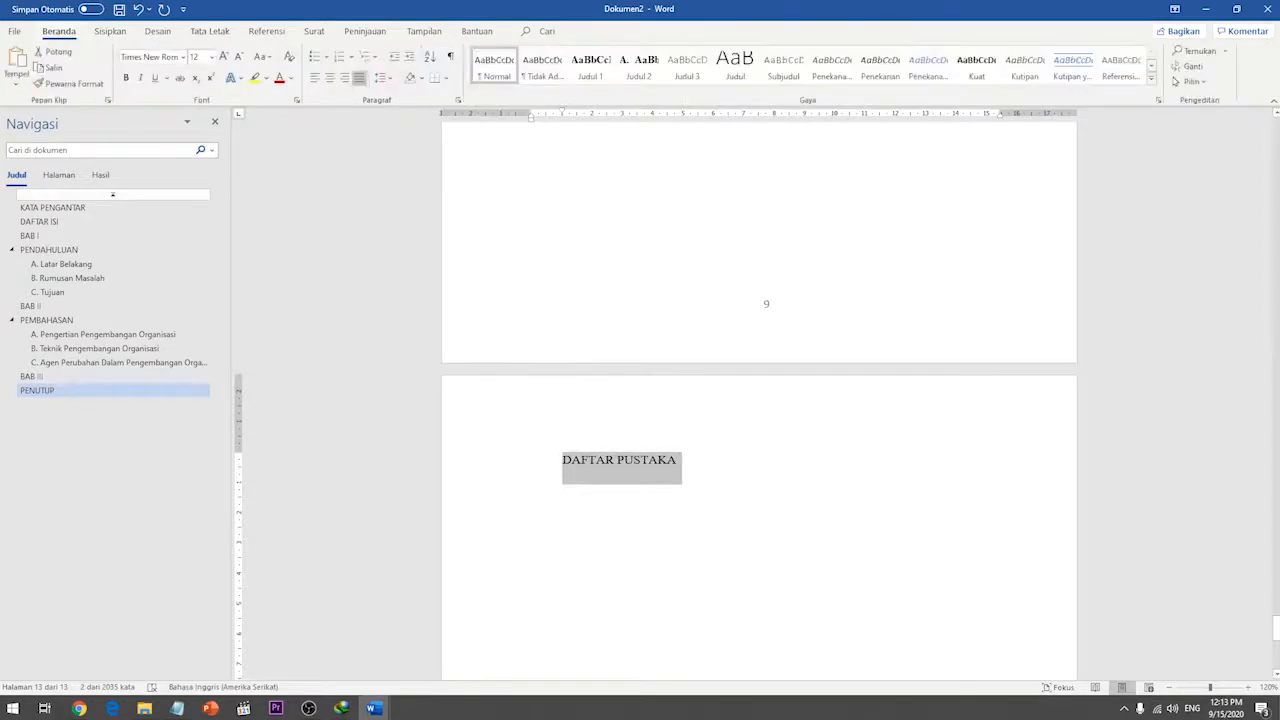
pyautogui.click(591, 66)
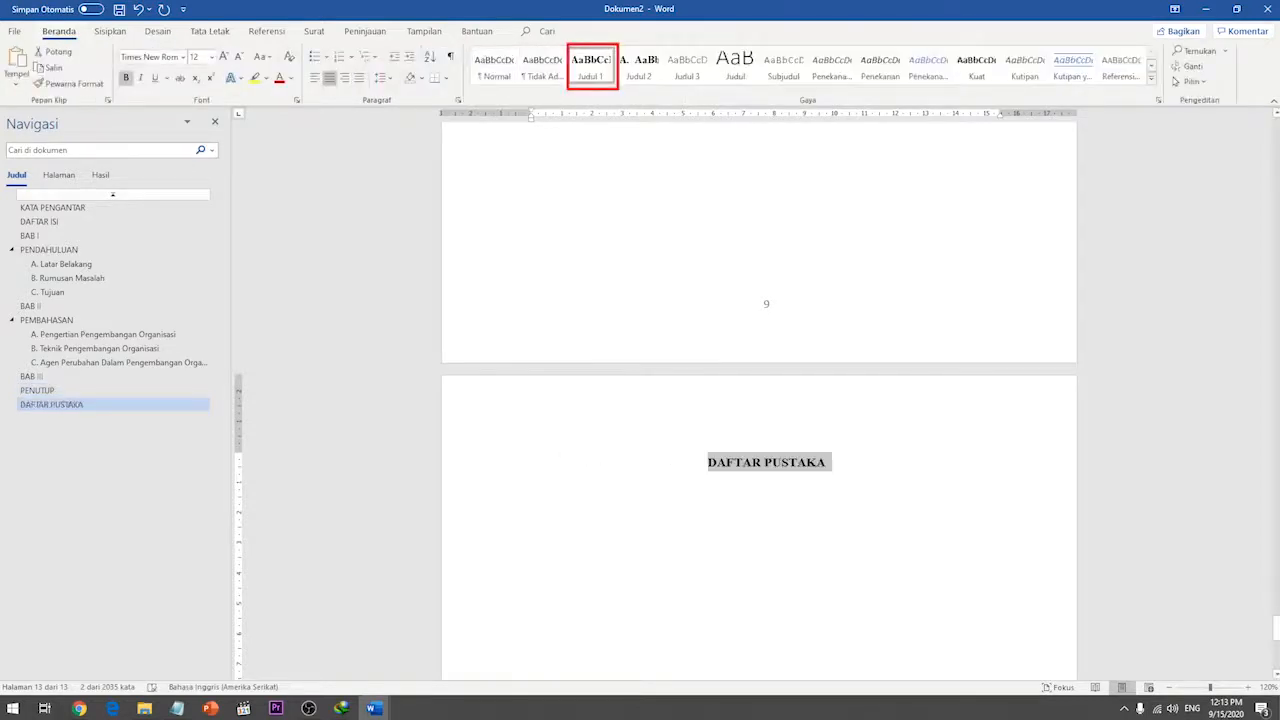
pyautogui.click(563, 481)
pyautogui.click(60, 221)
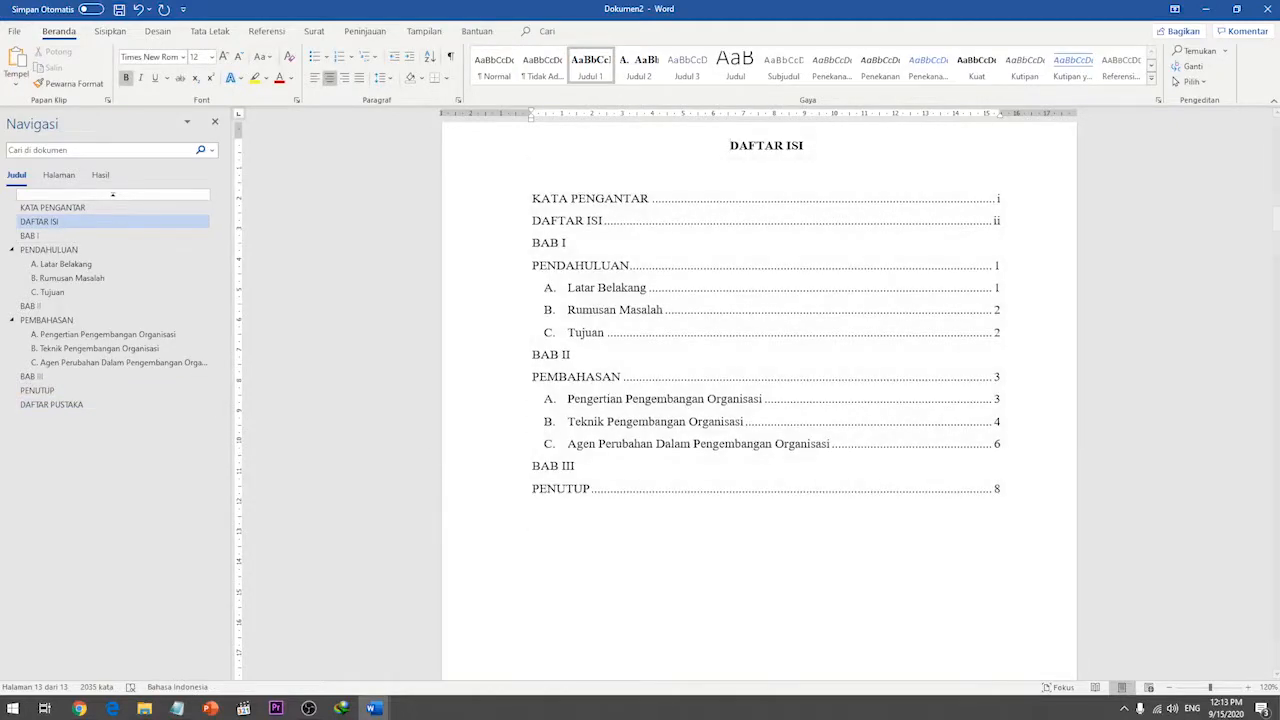
pyautogui.click(60, 404)
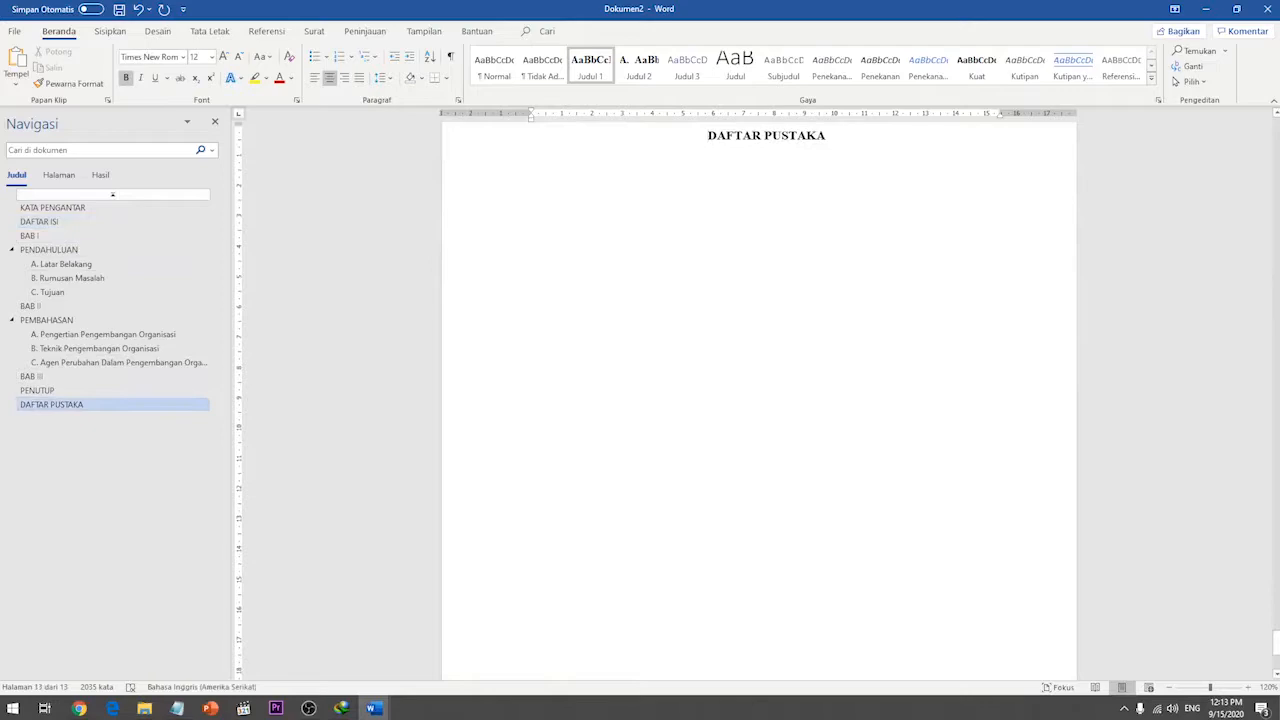
pyautogui.scroll(15, 767, 398)
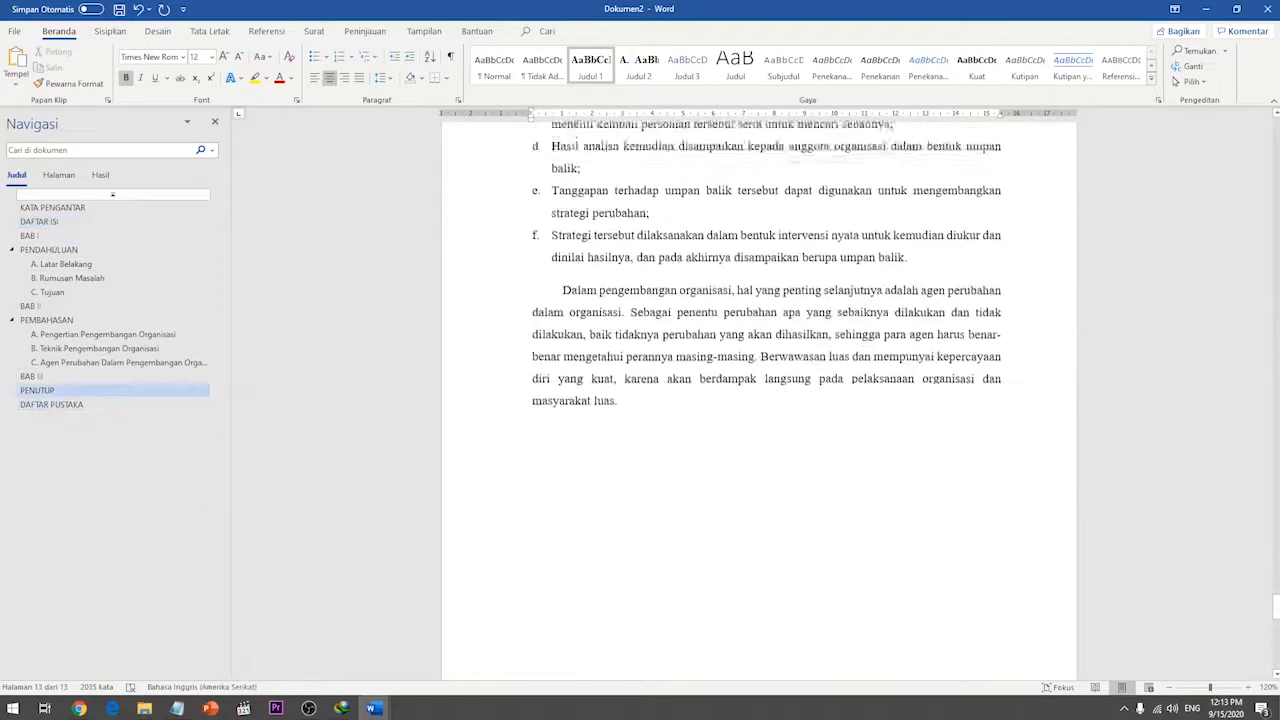
pyautogui.scroll(15, 767, 398)
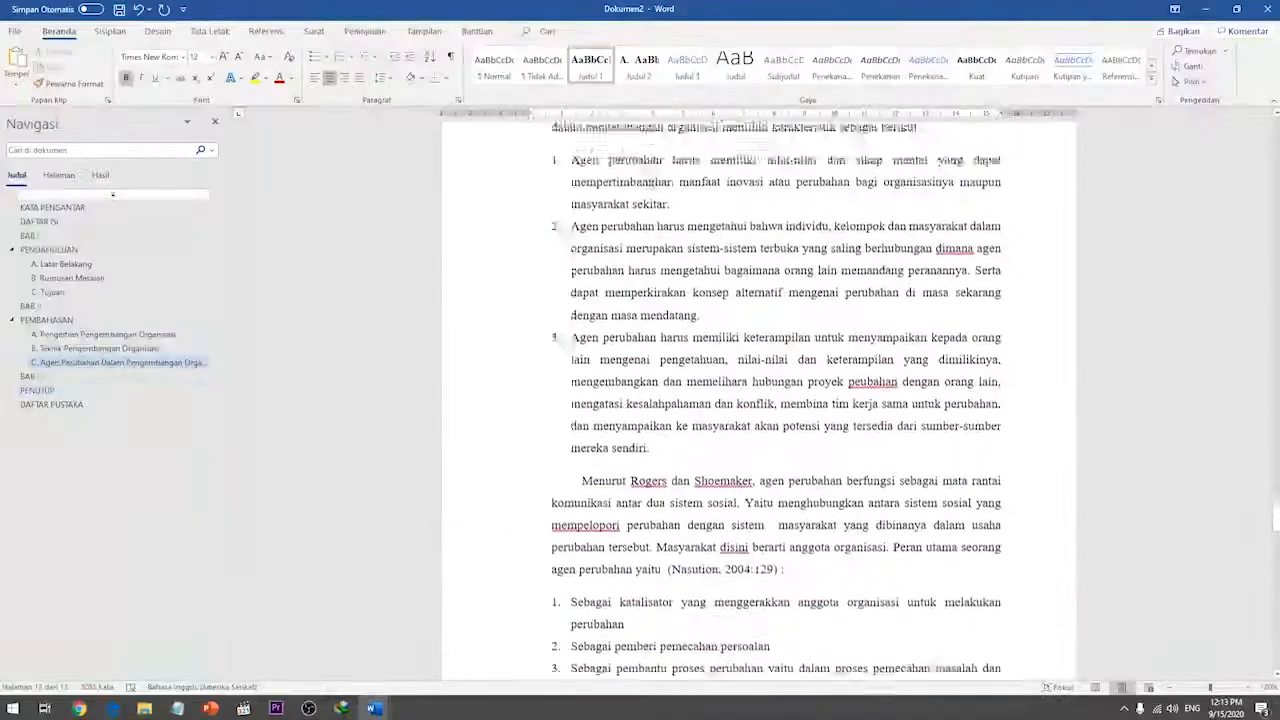
pyautogui.scroll(3, 767, 398)
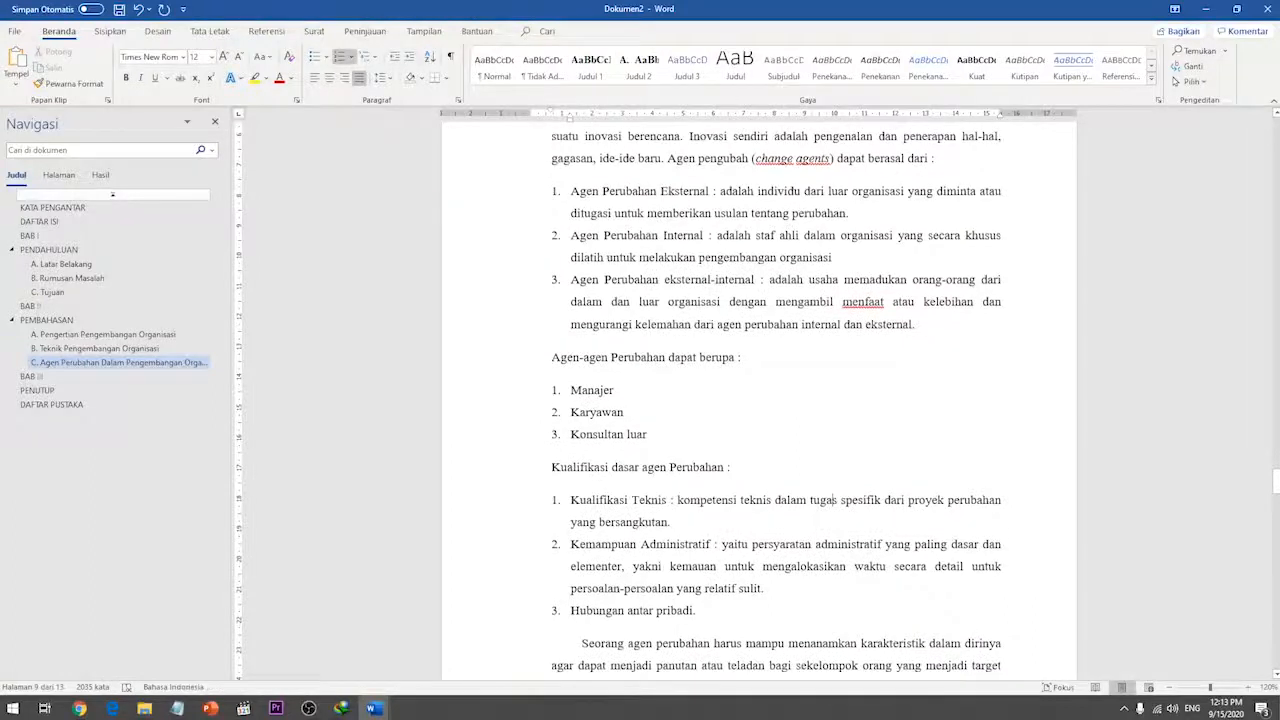
pyautogui.click(60, 404)
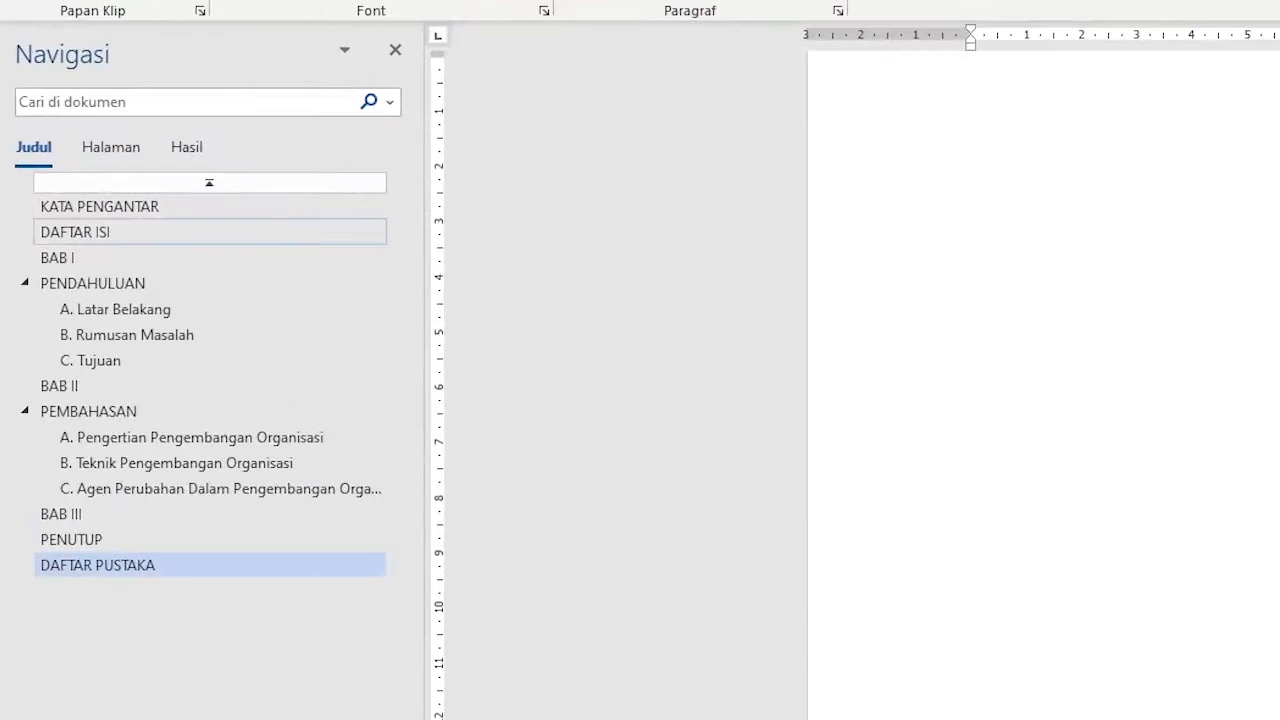
# - Update the table of contents under DAFTAR ISI with the option Perbarui seluruh tabel to include the new DAFTAR PUSTAKA heading
pyautogui.click(60, 221)
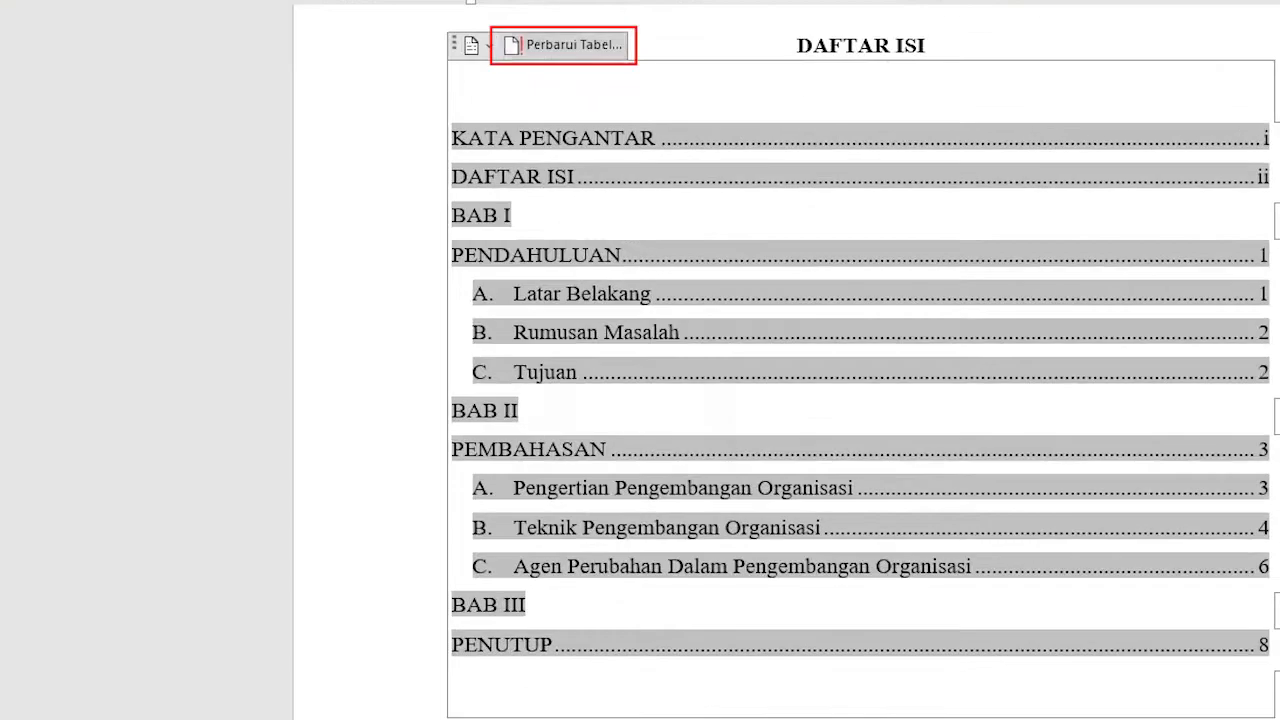
pyautogui.click(598, 145)
pyautogui.click(523, 405)
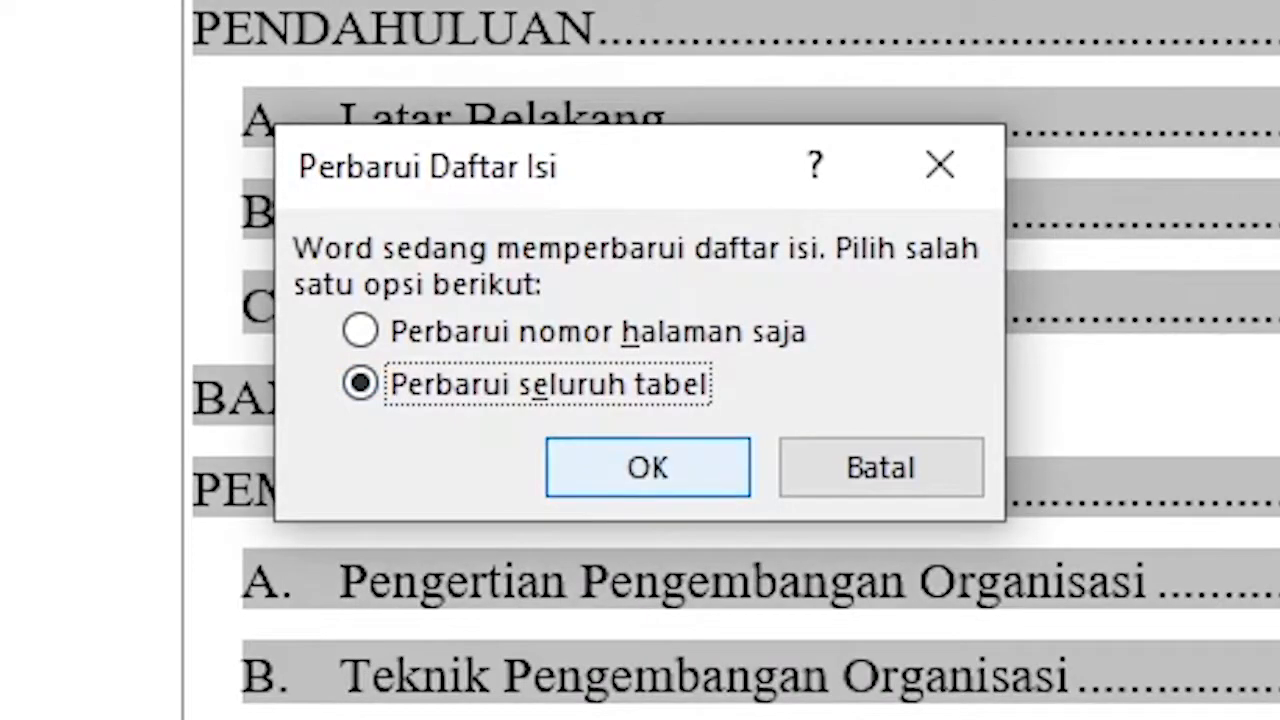
pyautogui.click(648, 468)
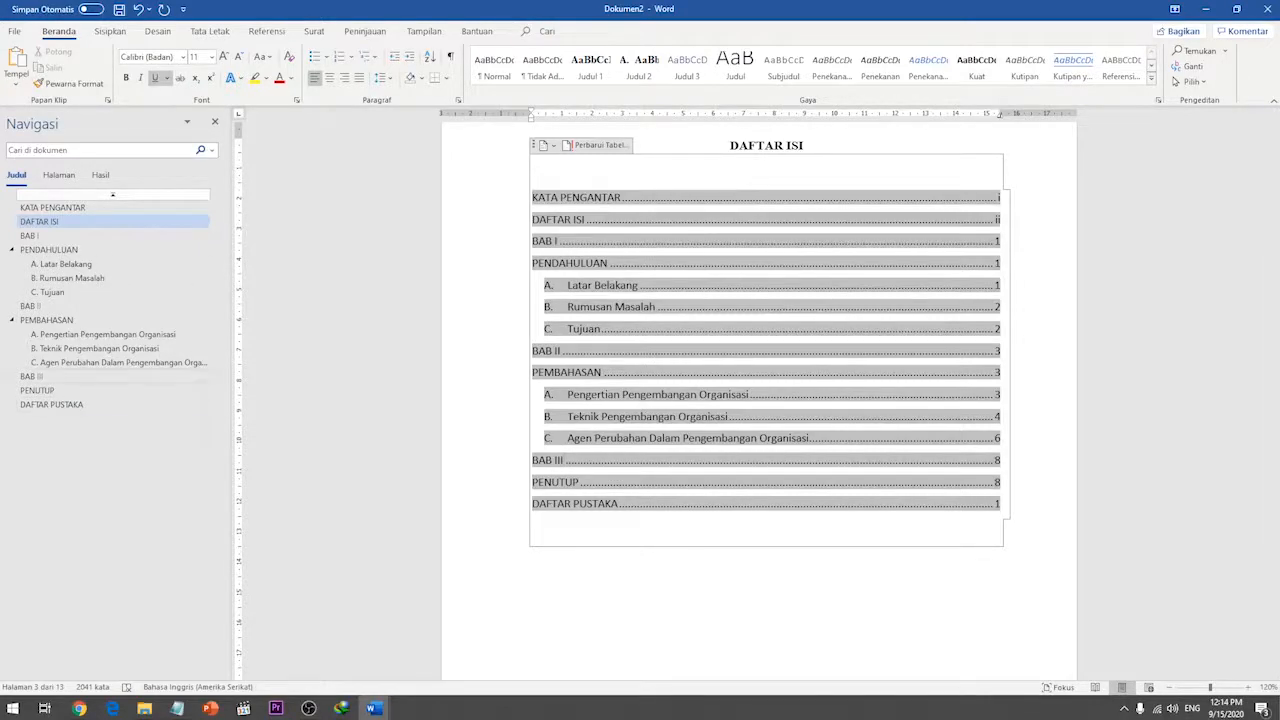
# - Set the page numbering of the DAFTAR PUSTAKA section to continue from the previous section (Teruskan dari bagian sebelumnya)
pyautogui.click(51, 404)
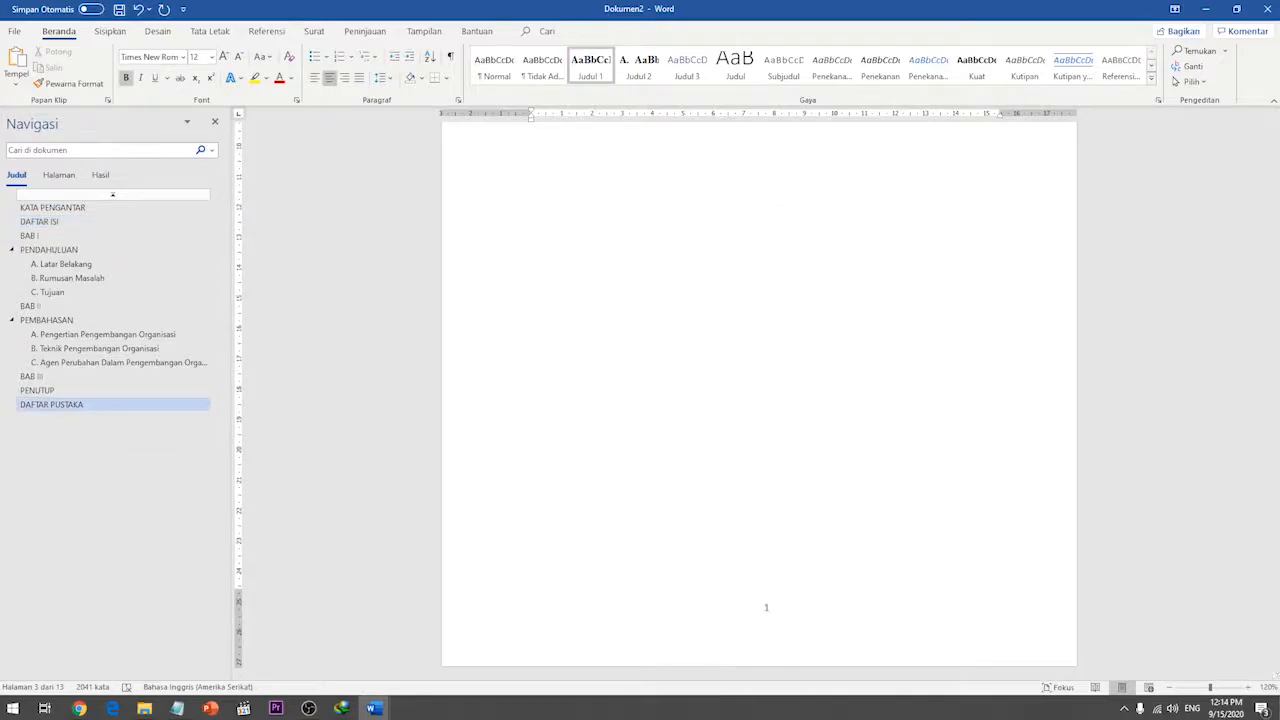
pyautogui.doubleClick(766, 605)
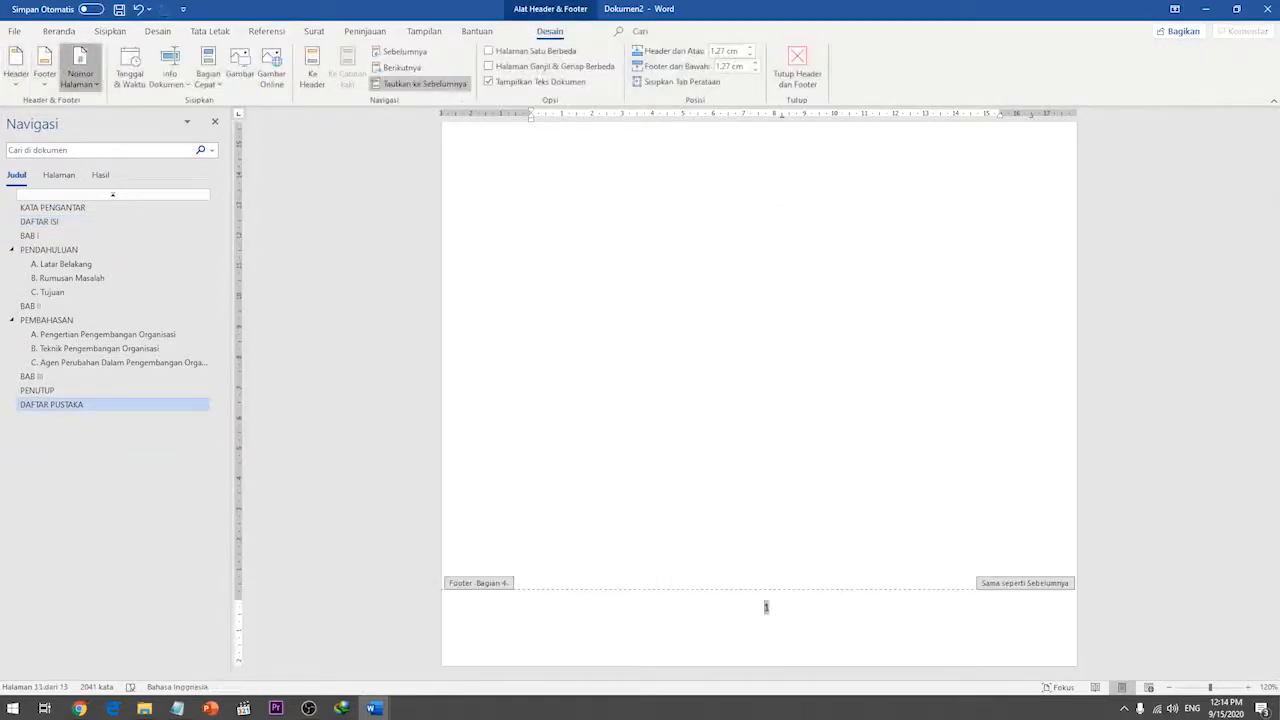
pyautogui.click(80, 75)
pyautogui.click(80, 75)
pyautogui.click(80, 75)
pyautogui.click(131, 179)
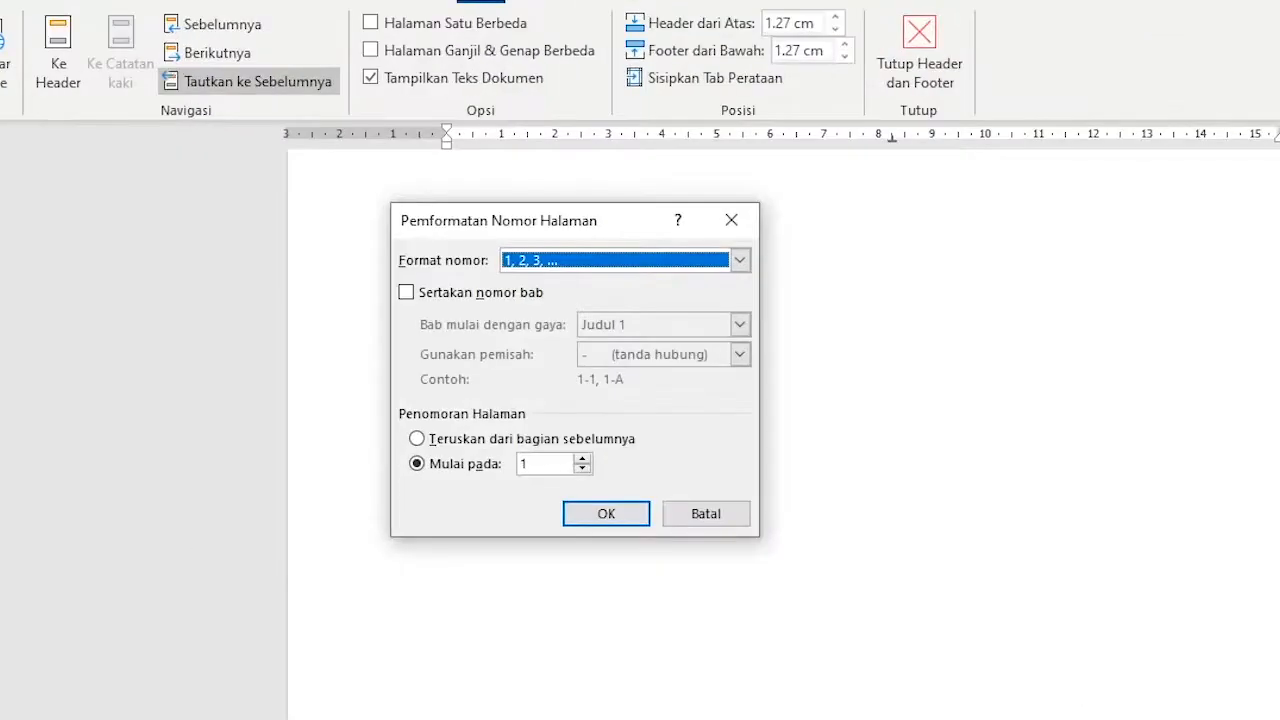
pyautogui.click(417, 439)
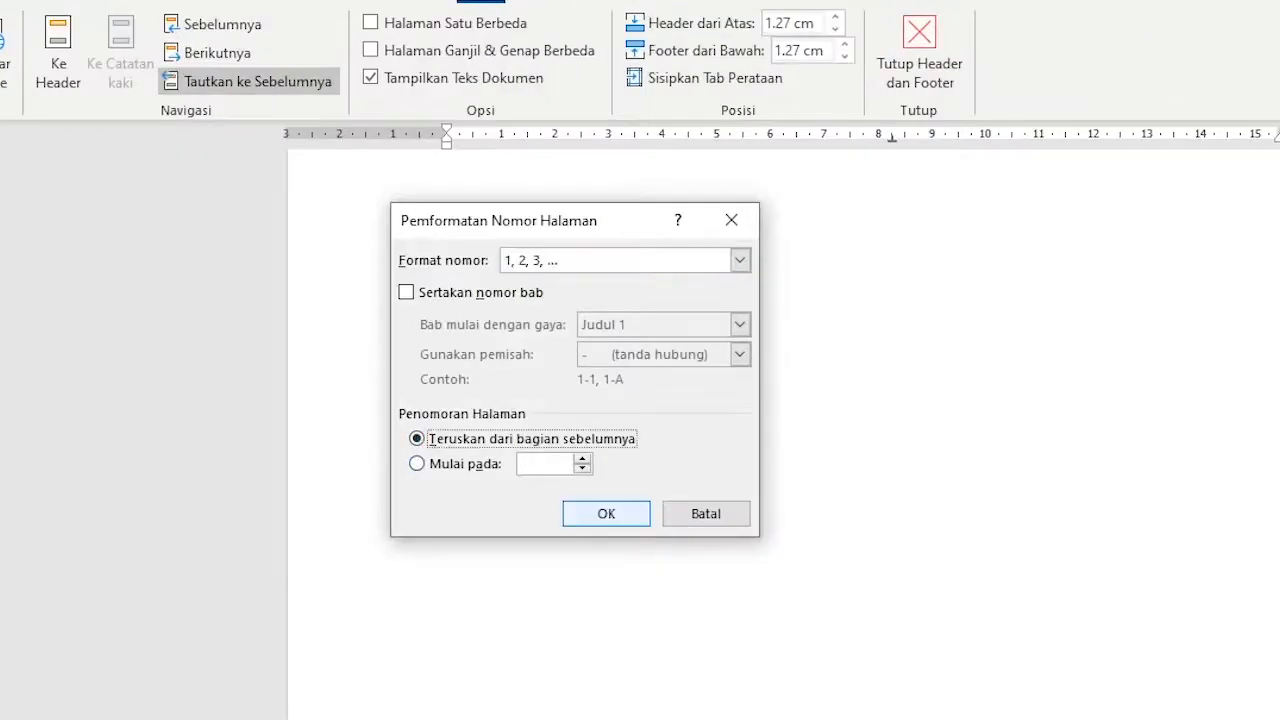
pyautogui.click(606, 514)
pyautogui.doubleClick(640, 420)
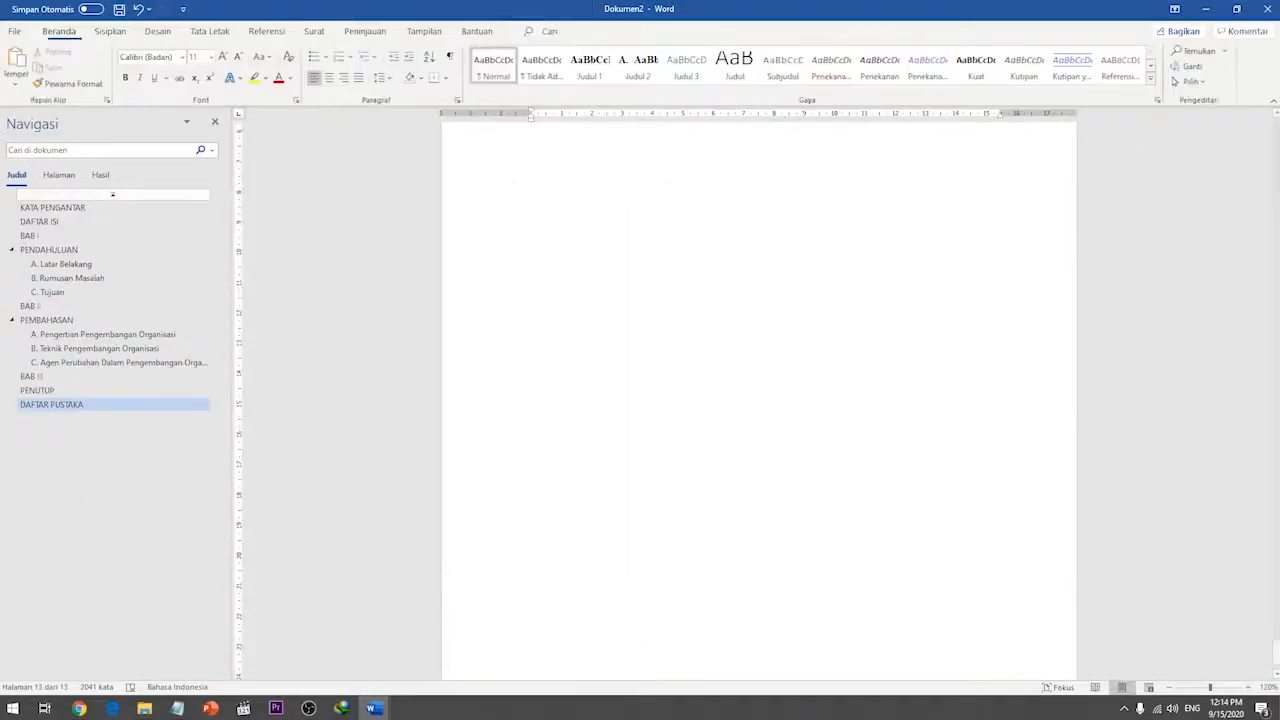
# - Refresh only the page numbers of the table of contents, using Perbarui nomor halaman saja
pyautogui.click(52, 221)
pyautogui.scroll(2, 605, 328)
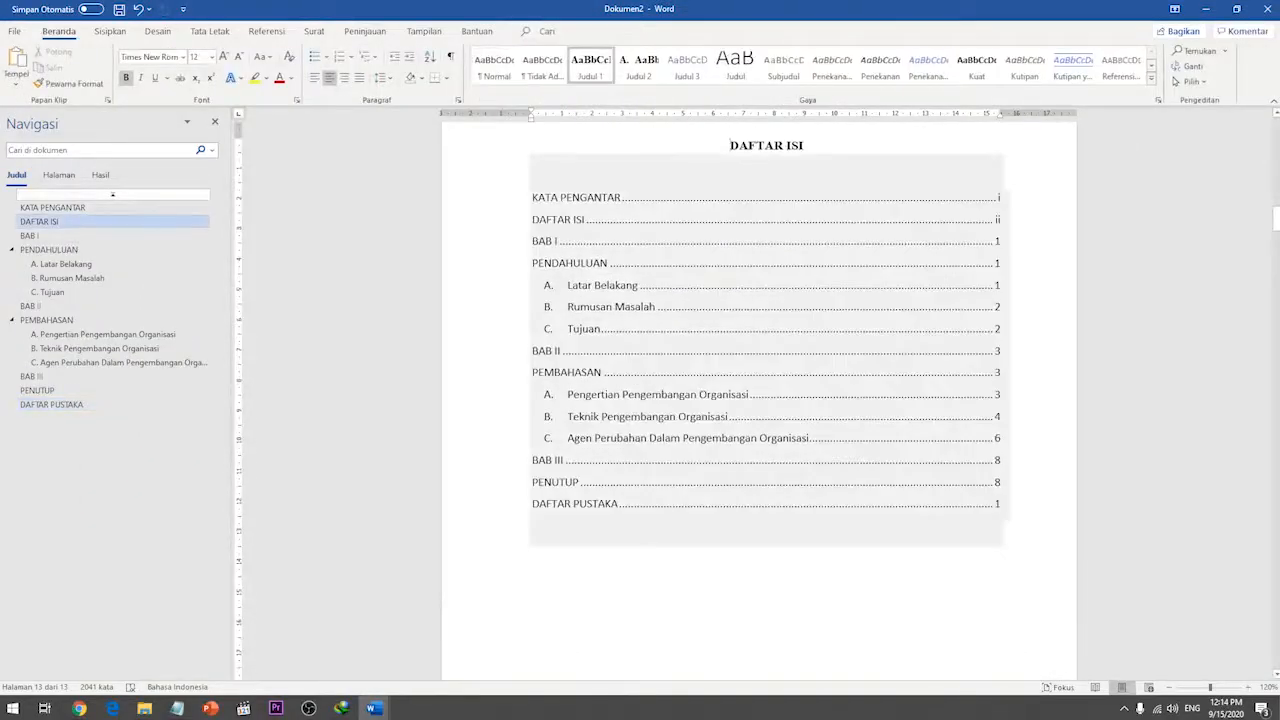
pyautogui.click(603, 328)
pyautogui.click(600, 145)
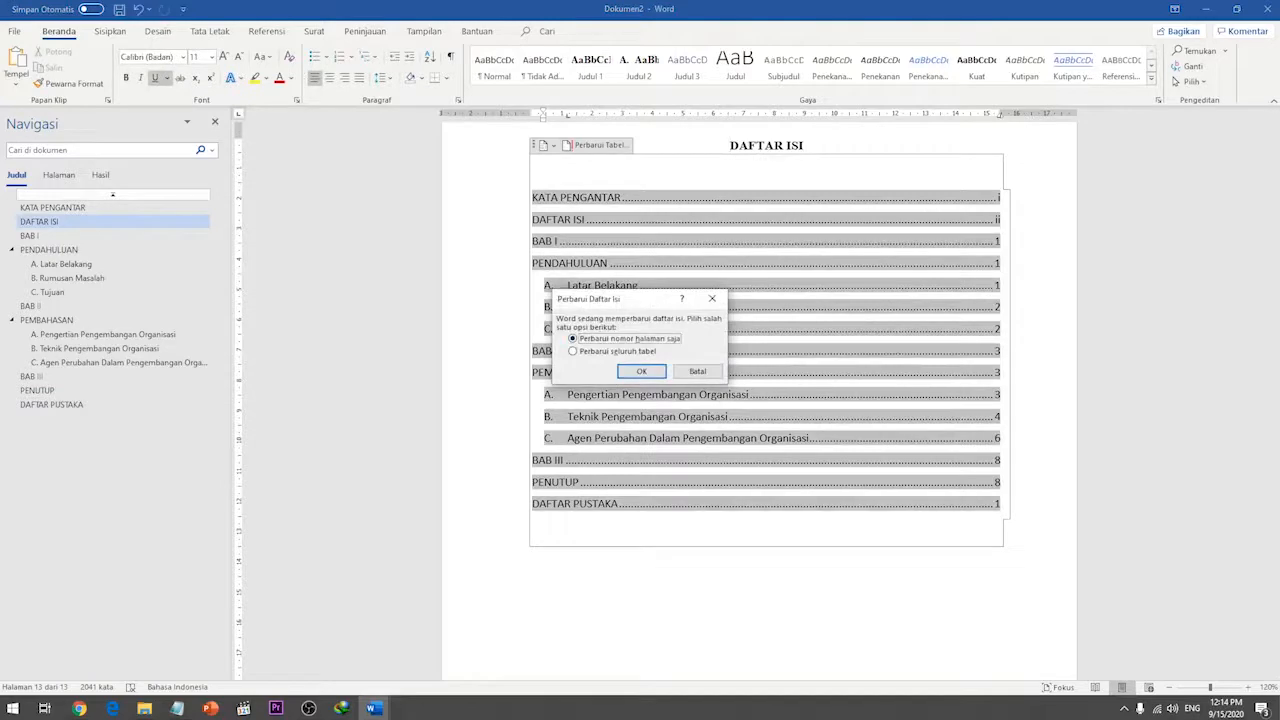
pyautogui.click(641, 371)
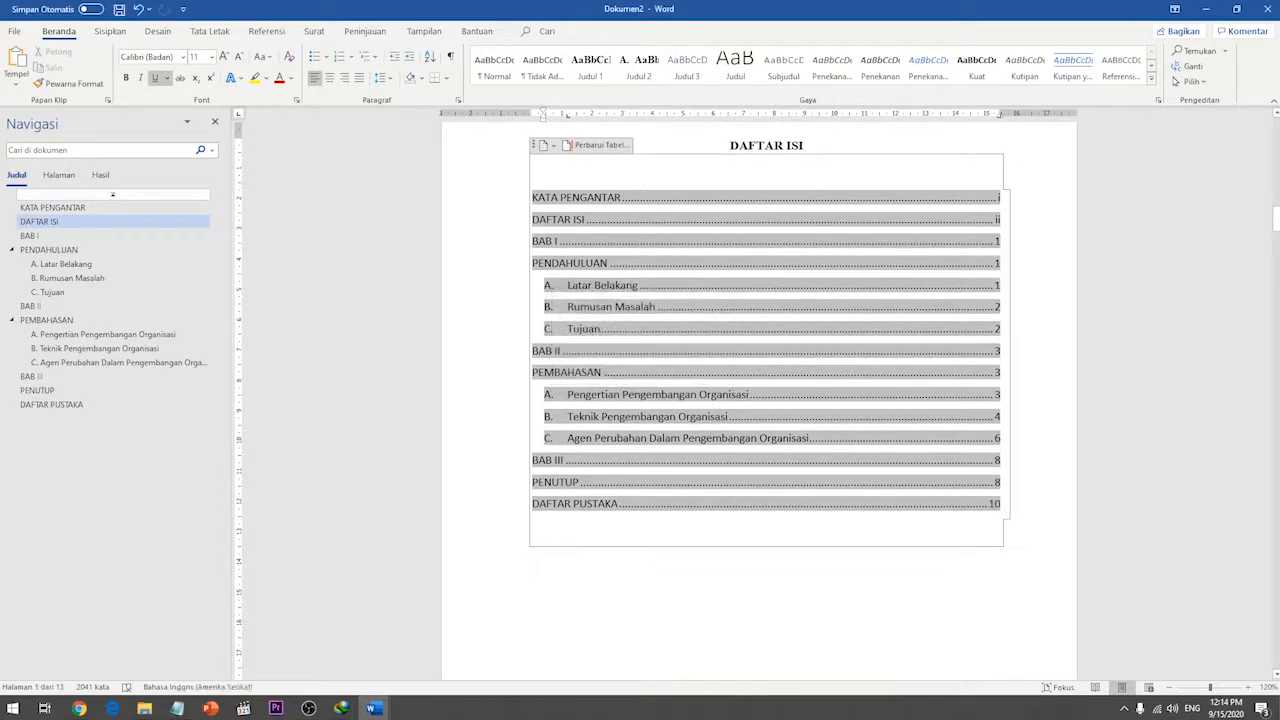
# - Format all table of contents entries in Times New Roman, size 12
pyautogui.moveTo(541, 530); pyautogui.dragTo(538, 172)
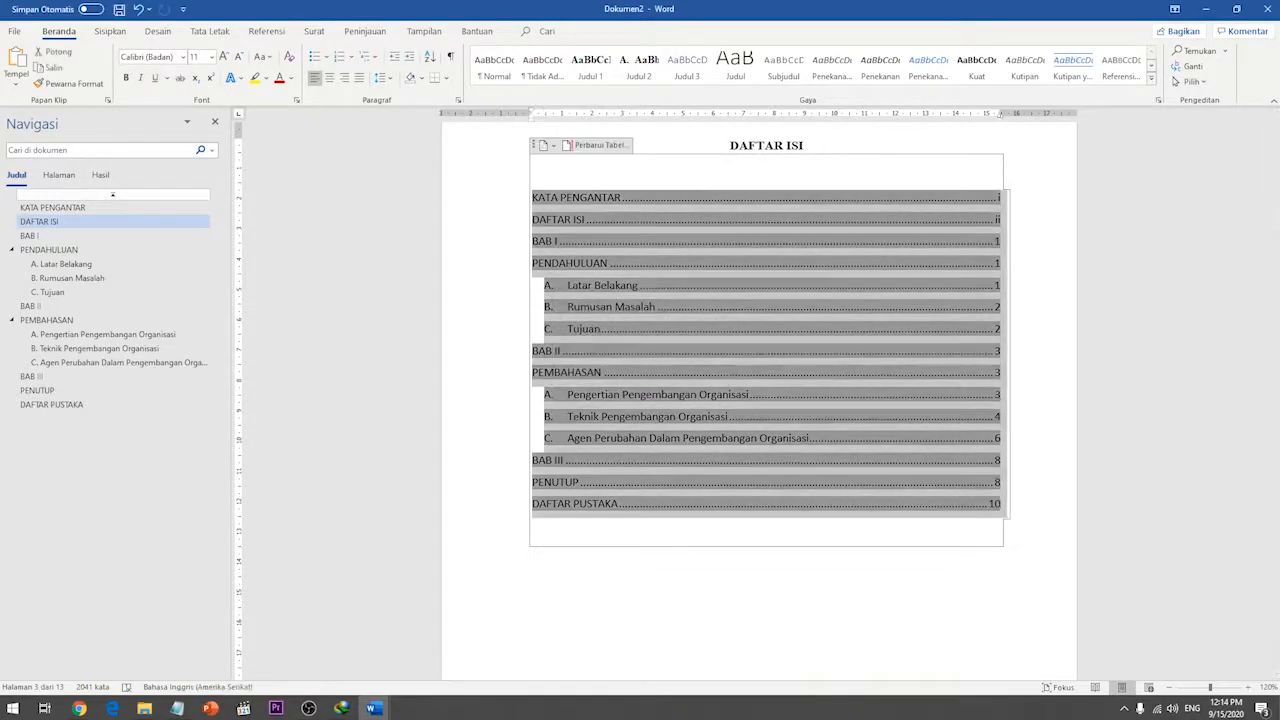
pyautogui.click(150, 56)
pyautogui.write('Times New Rom')
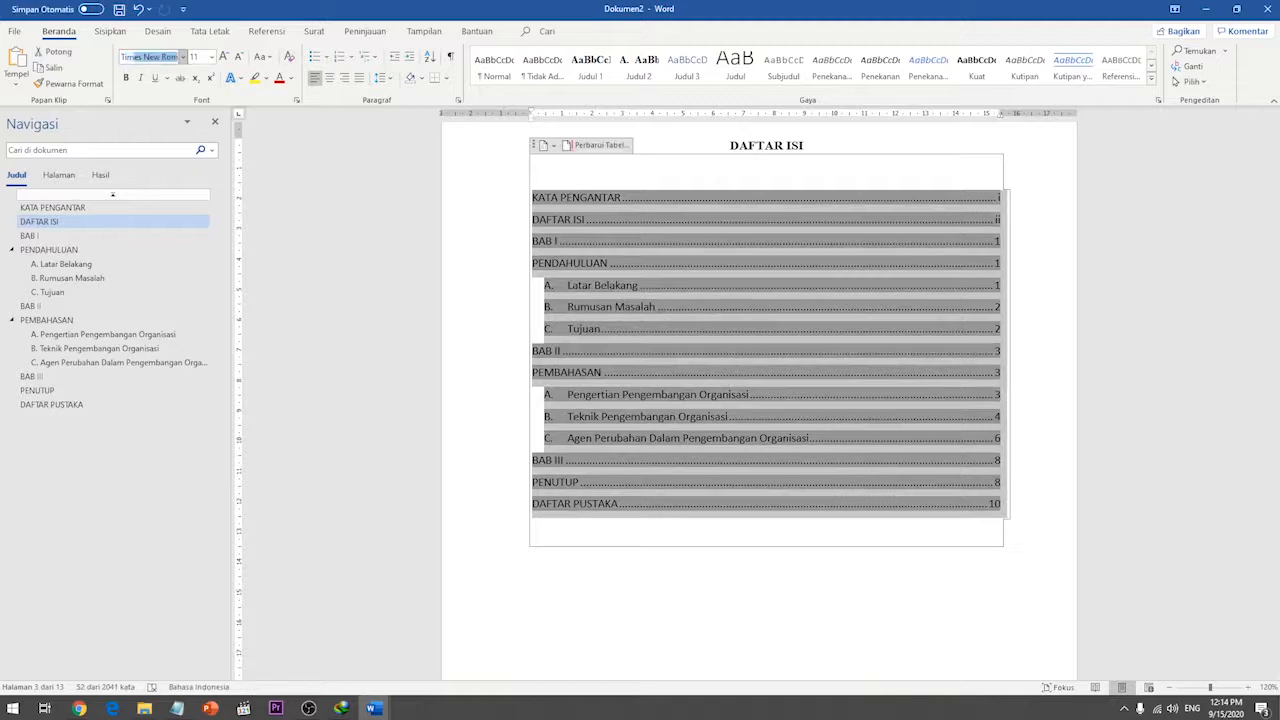
pyautogui.press('Return')
pyautogui.click(223, 56)
# - Remove the dot leaders and page numbers from the BAB I, BAB II and BAB III entries in the table of contents
pyautogui.click(997, 242)
pyautogui.moveTo(996, 243); pyautogui.dragTo(676, 244)
pyautogui.press('BackSpace')
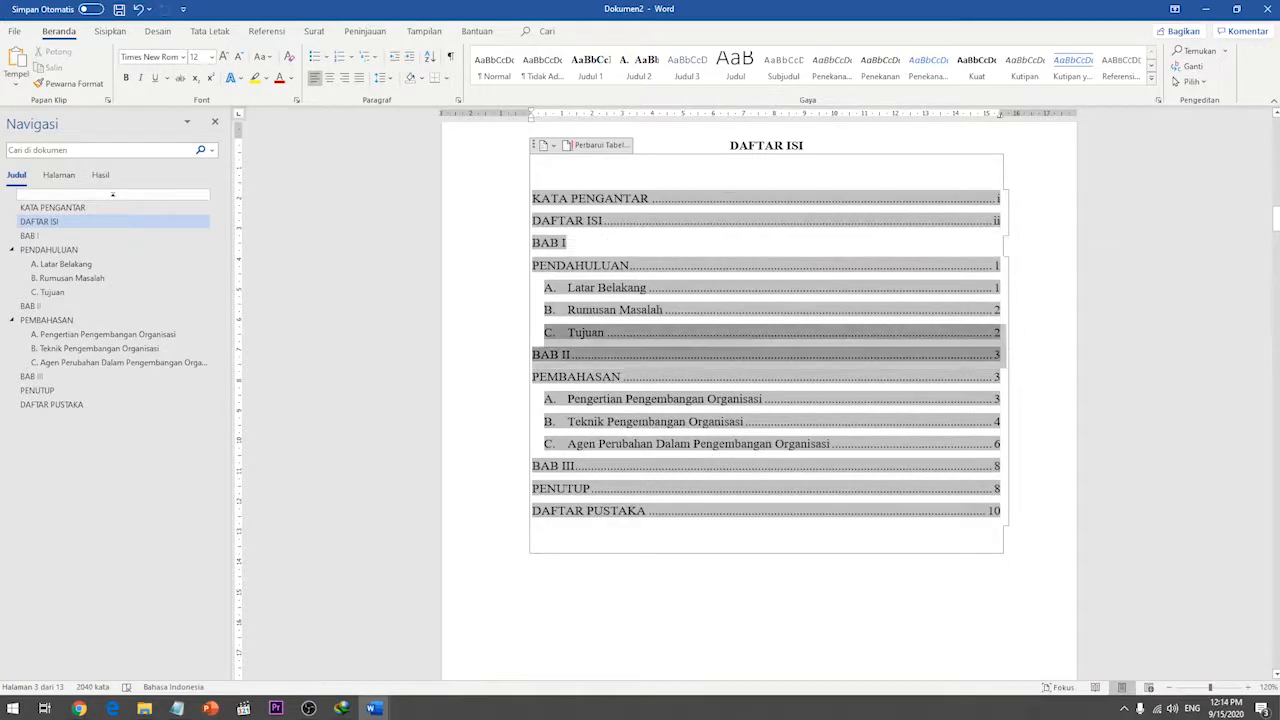
pyautogui.moveTo(998, 355); pyautogui.dragTo(572, 355)
pyautogui.press('BackSpace')
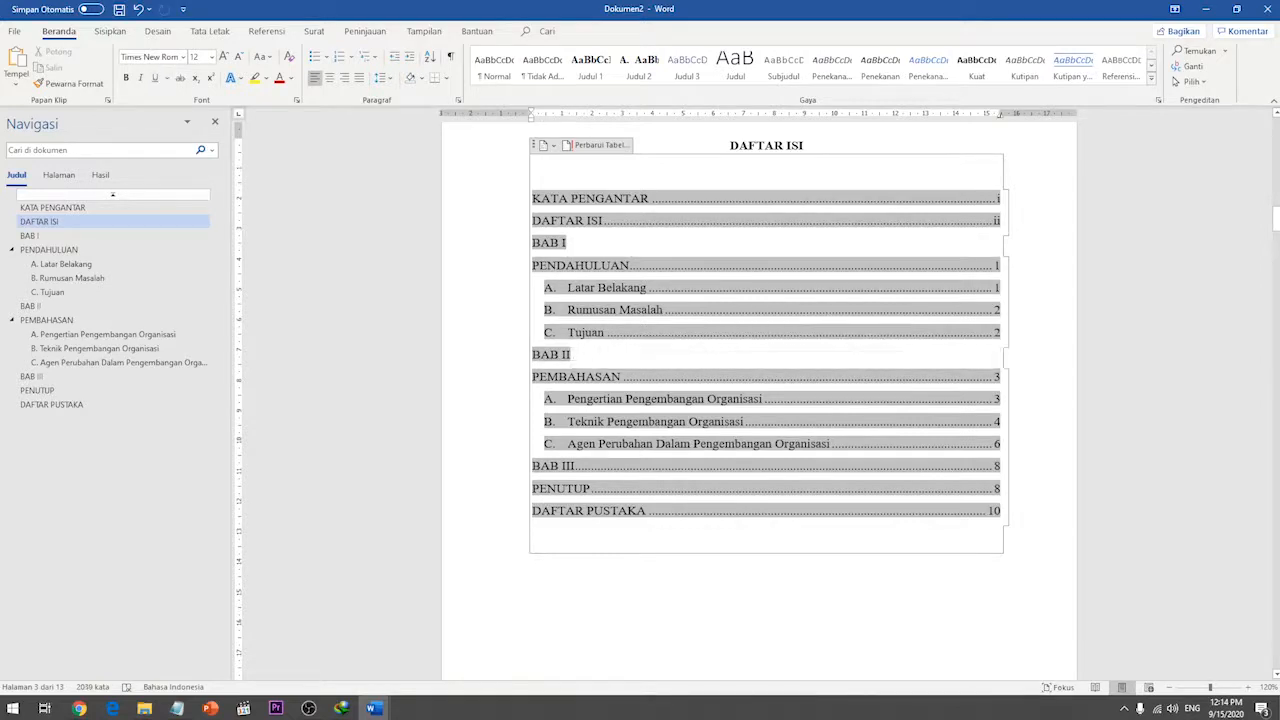
pyautogui.moveTo(999, 466); pyautogui.dragTo(576, 466)
pyautogui.press('BackSpace')
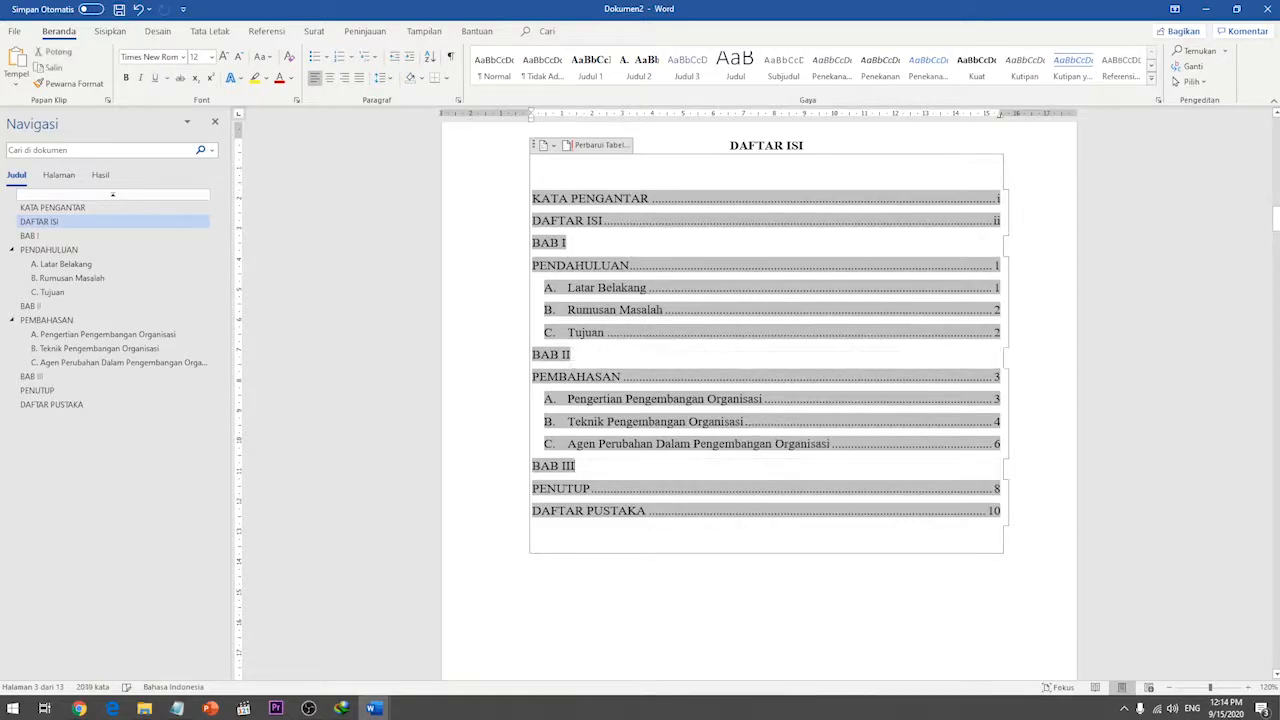
pyautogui.click(532, 586)
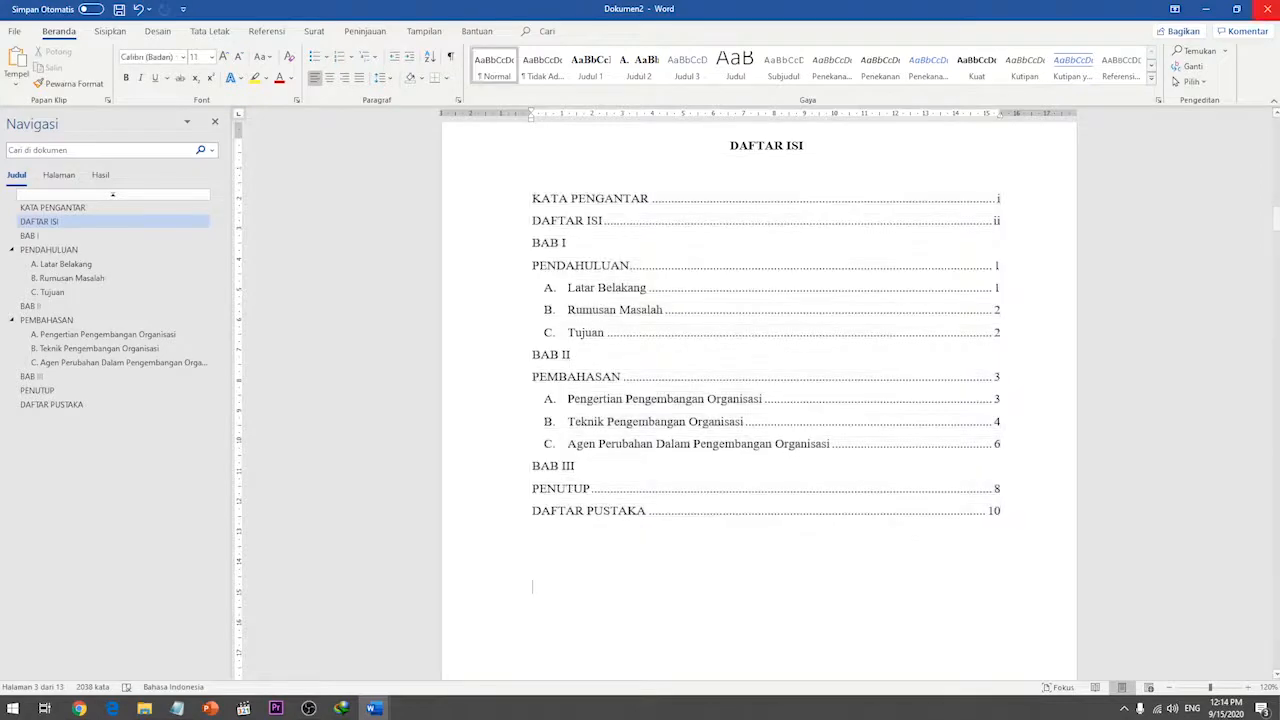
# - Remove the spare empty lines below the DAFTAR PUSTAKA heading on the last page
pyautogui.click(52, 404)
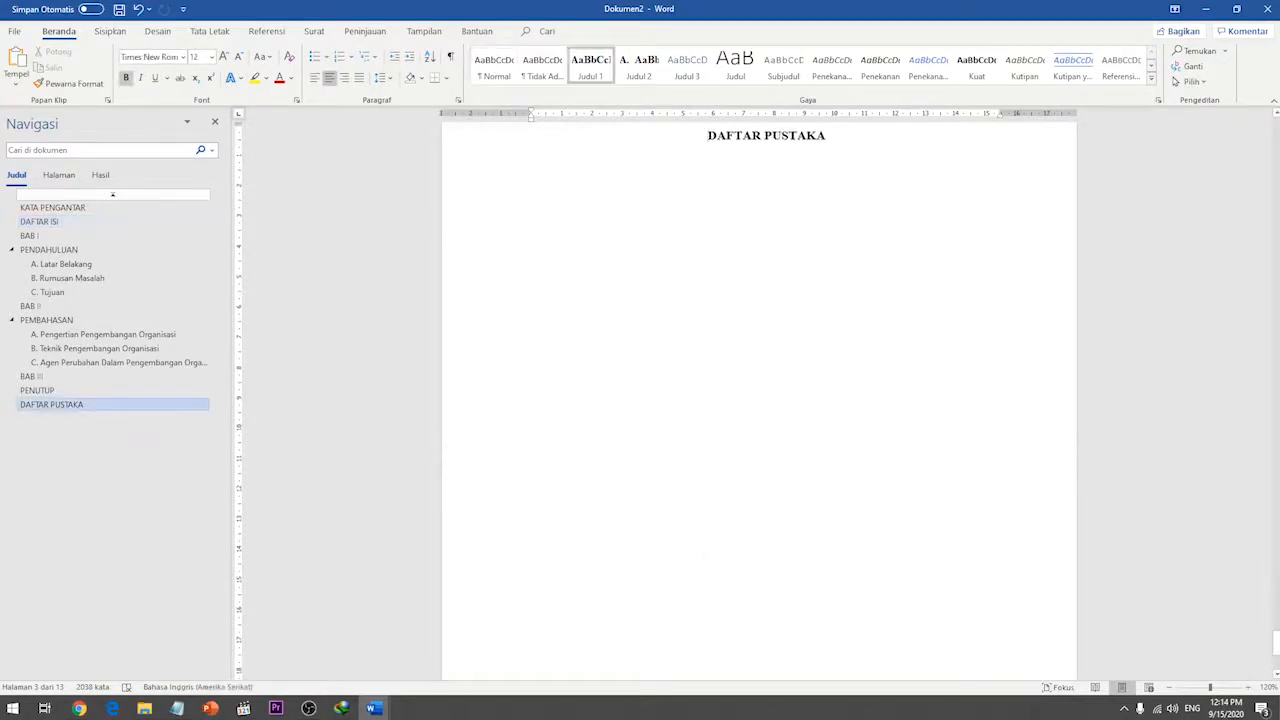
pyautogui.moveTo(532, 239); pyautogui.dragTo(563, 163)
pyautogui.press('BackSpace')
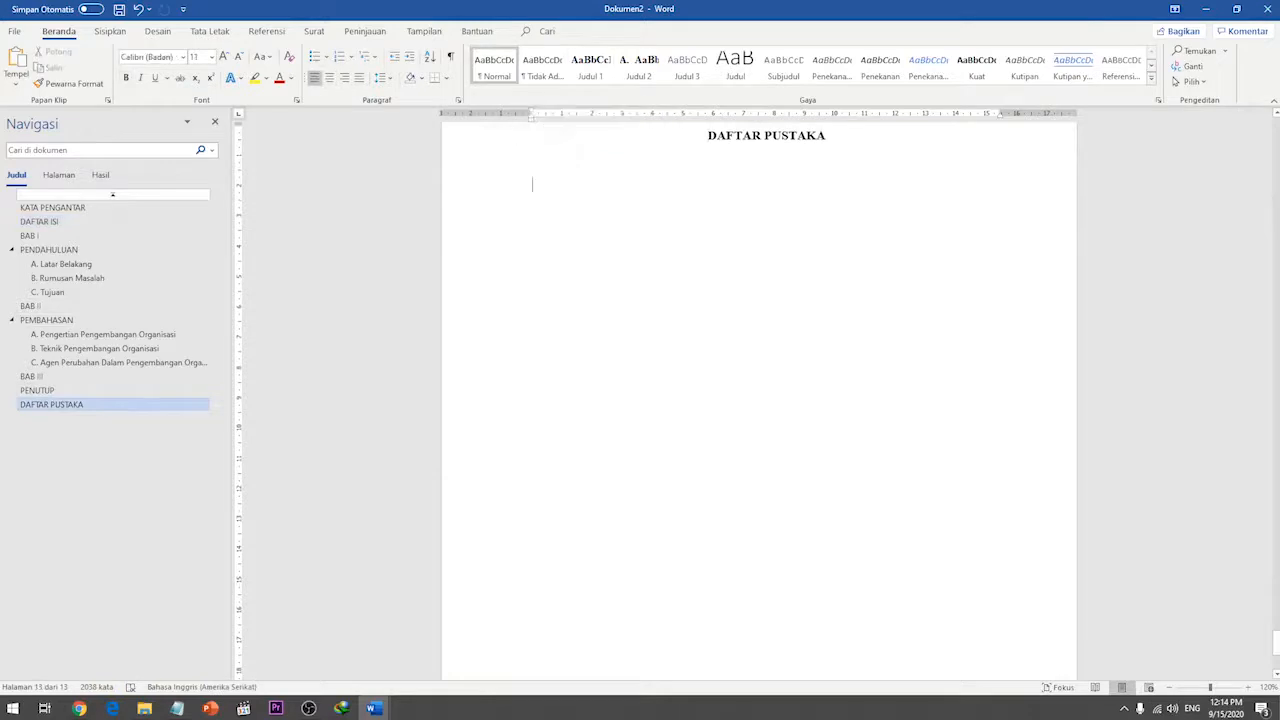
pyautogui.scroll(2, 759, 400)
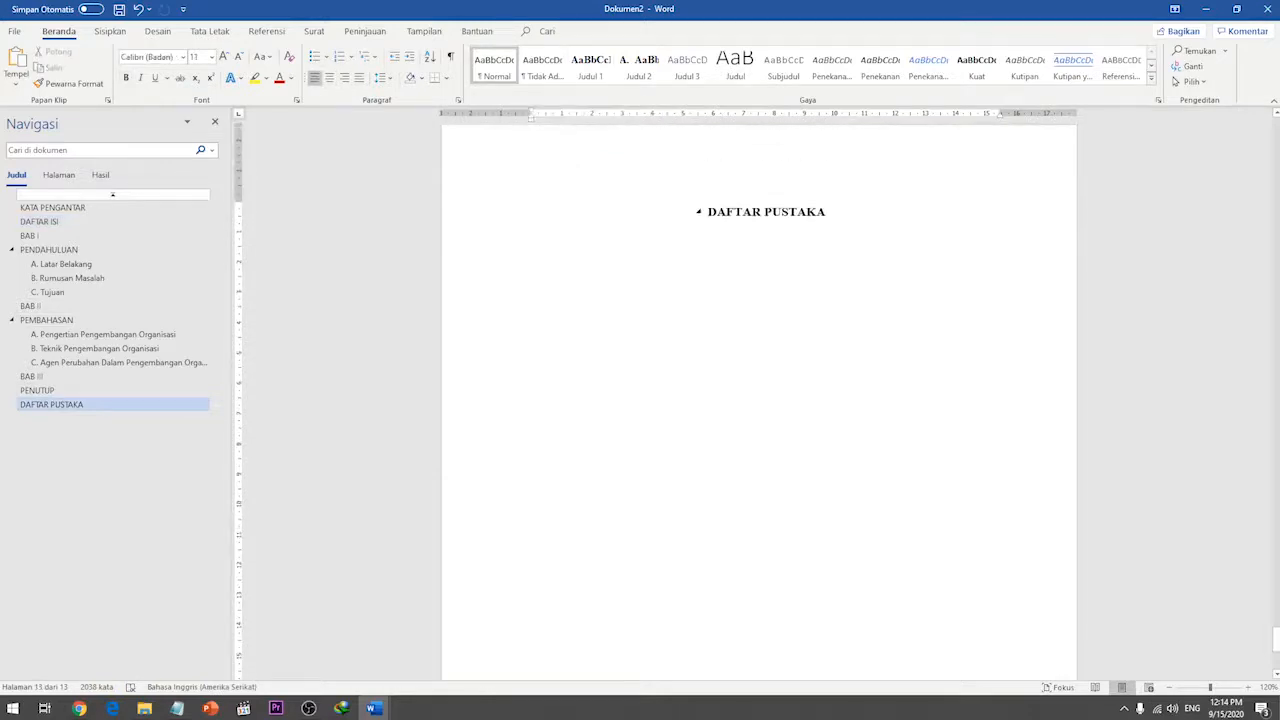